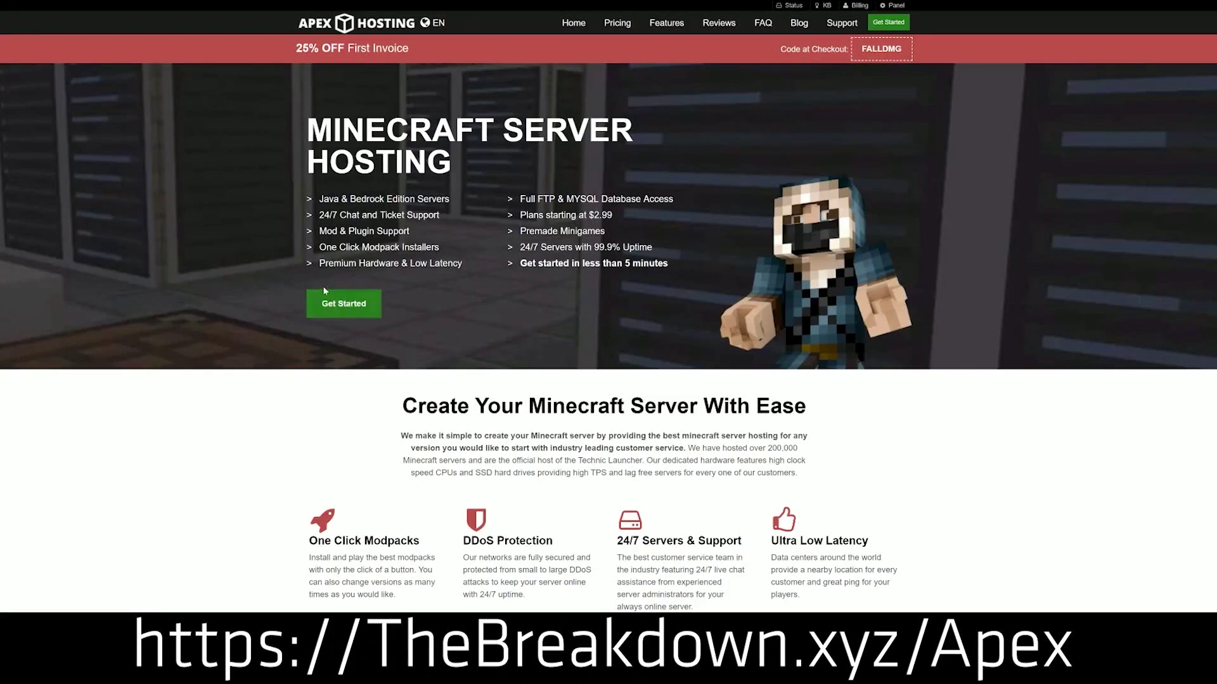
Look over the Minecraft server hosting features listed on the Apex Hosting home page
scroll(393, 298, down, 3)
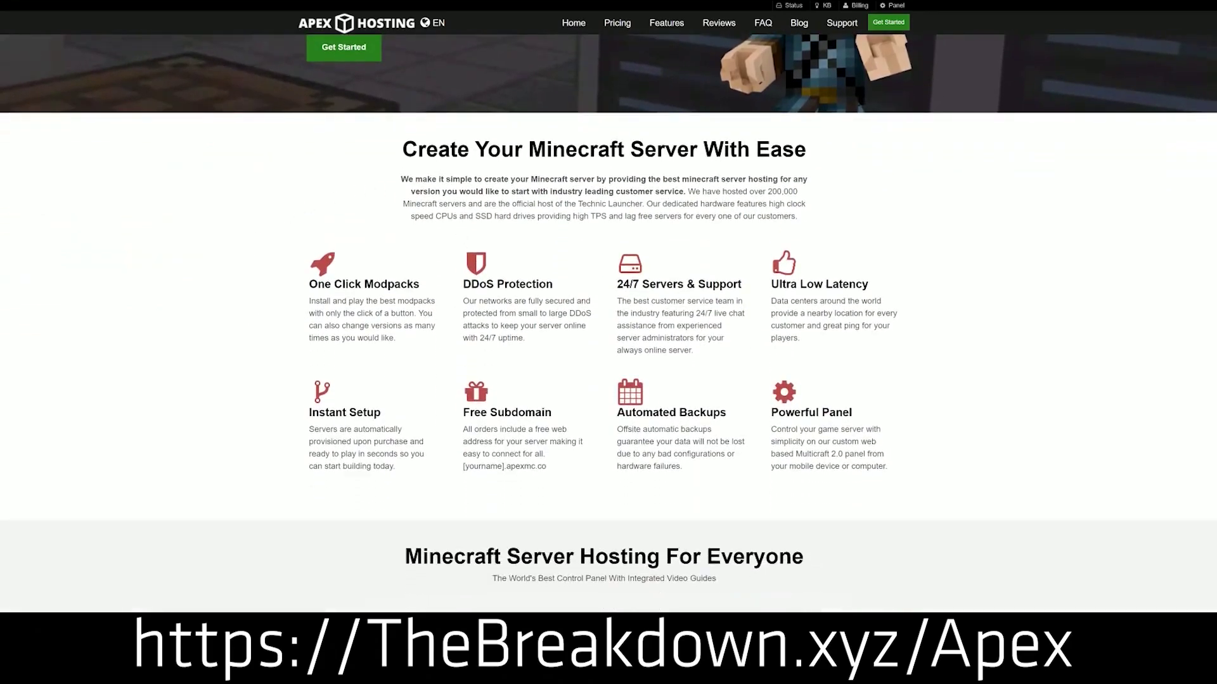
drag(309, 284, 742, 286)
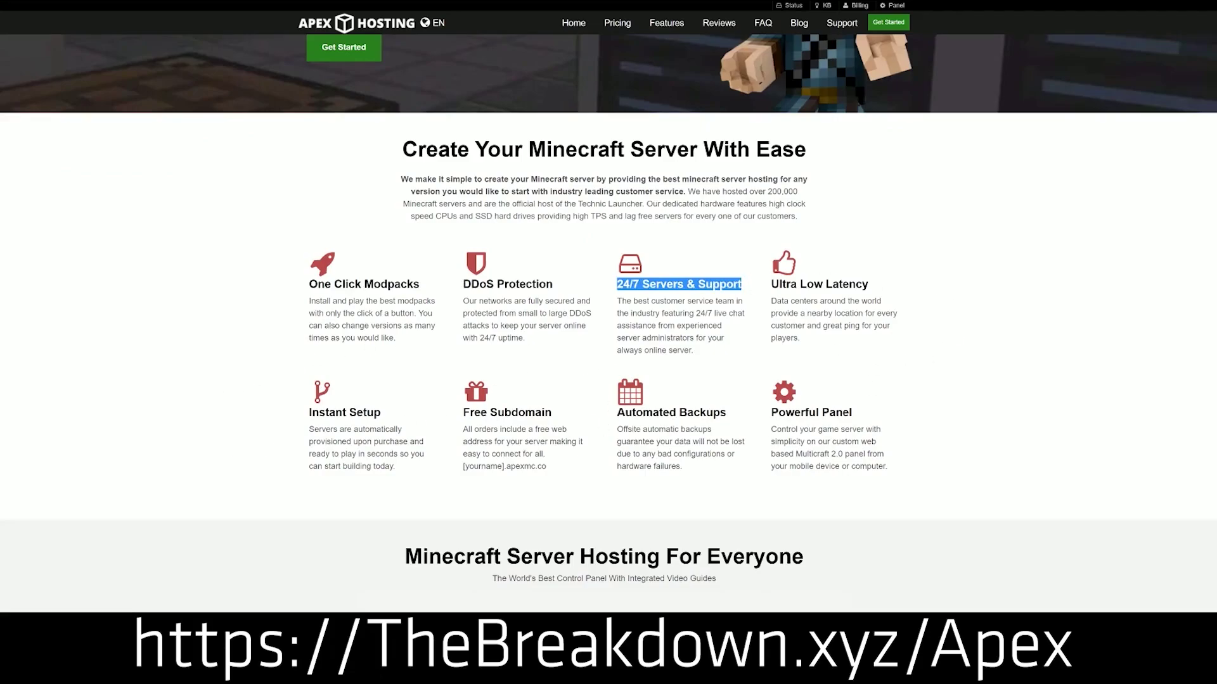
drag(615, 413, 763, 413)
click(570, 415)
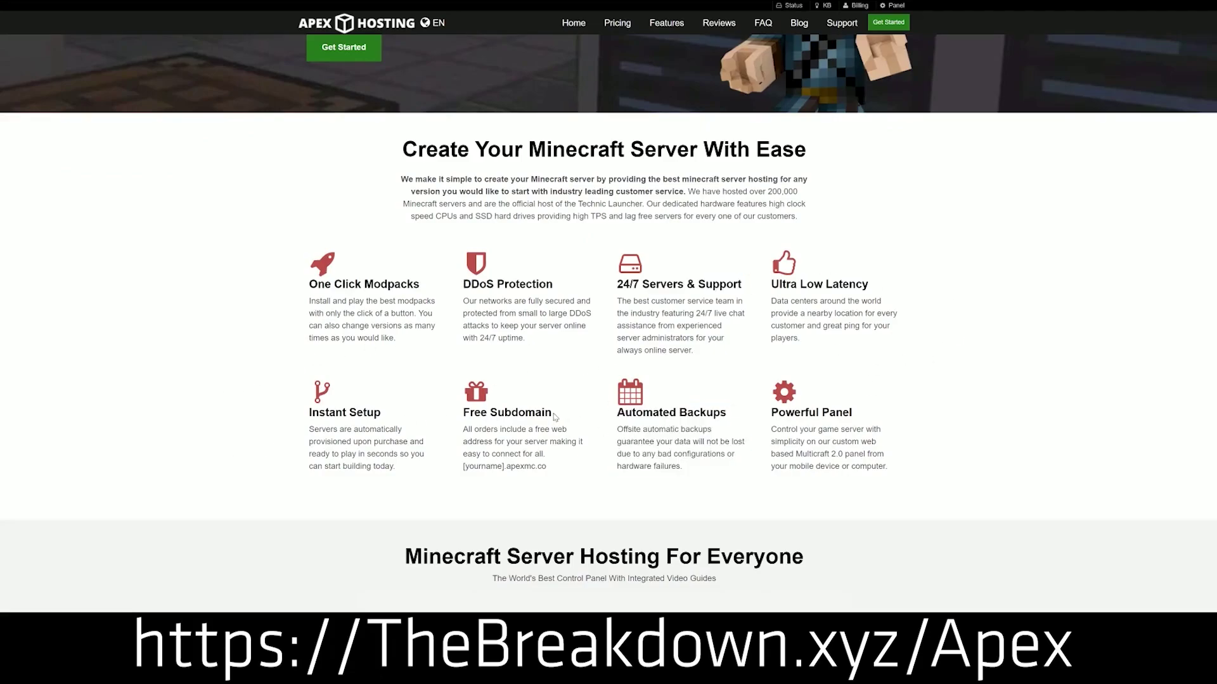
drag(396, 468, 310, 411)
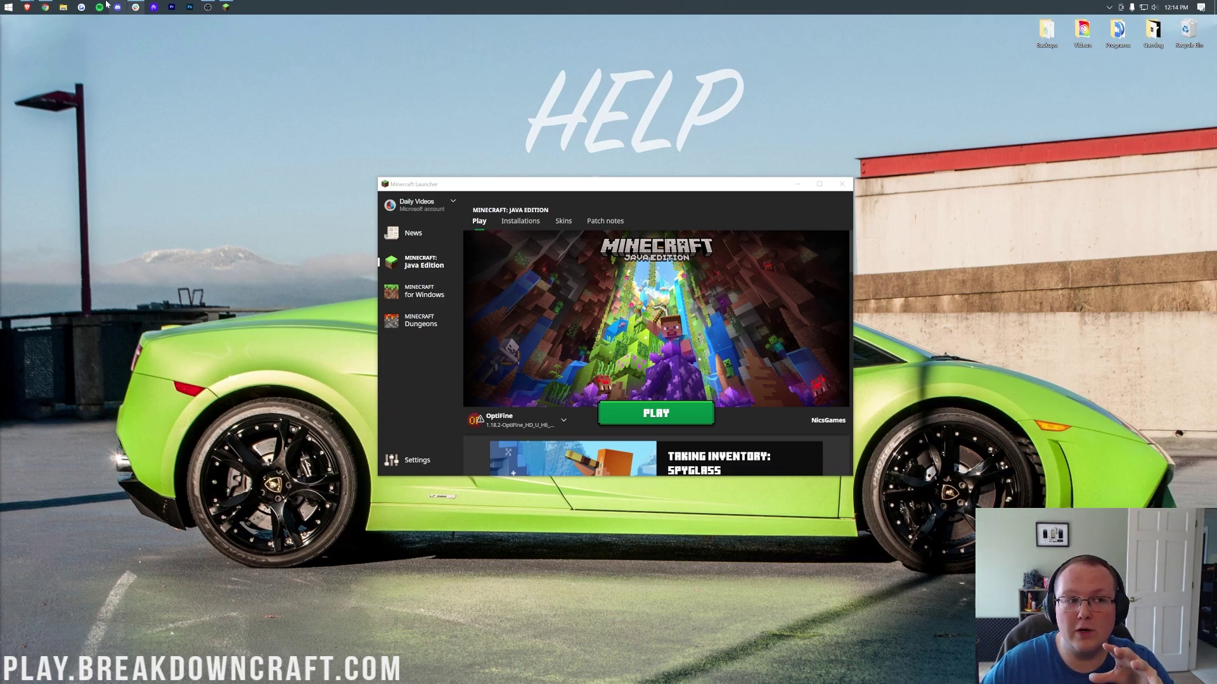
View the OptiFine download and install article in Chrome, and return to the Minecraft Launcher
click(45, 7)
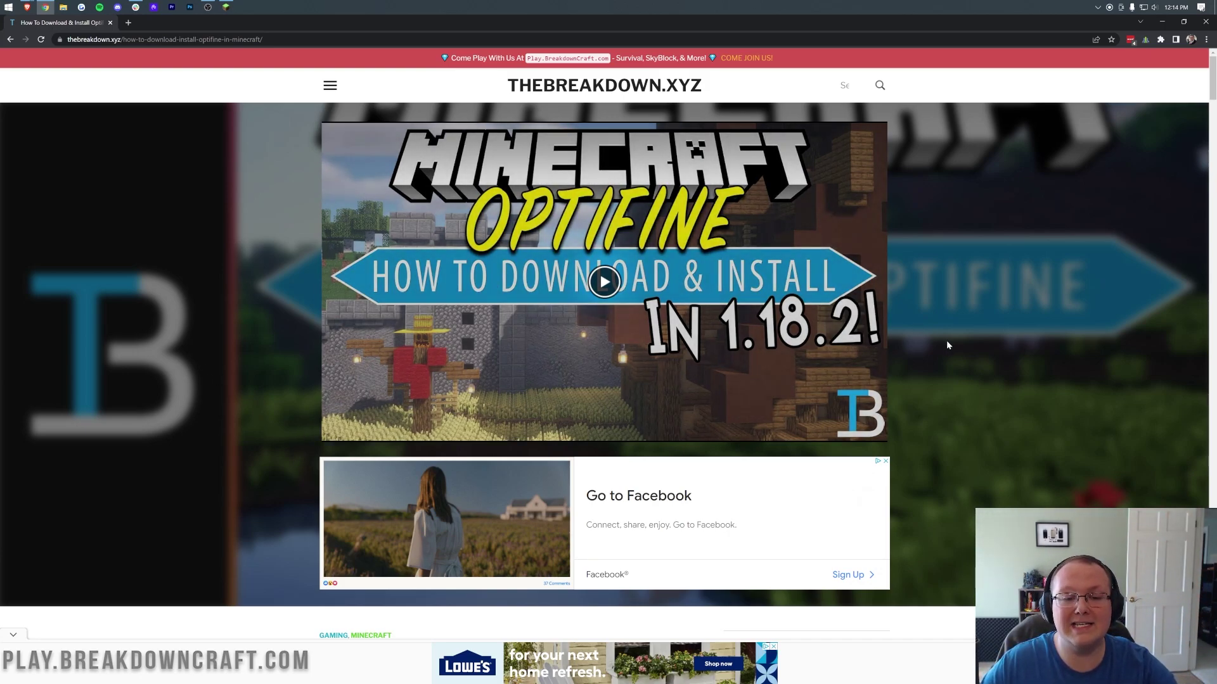
scroll(925, 396, down, 7)
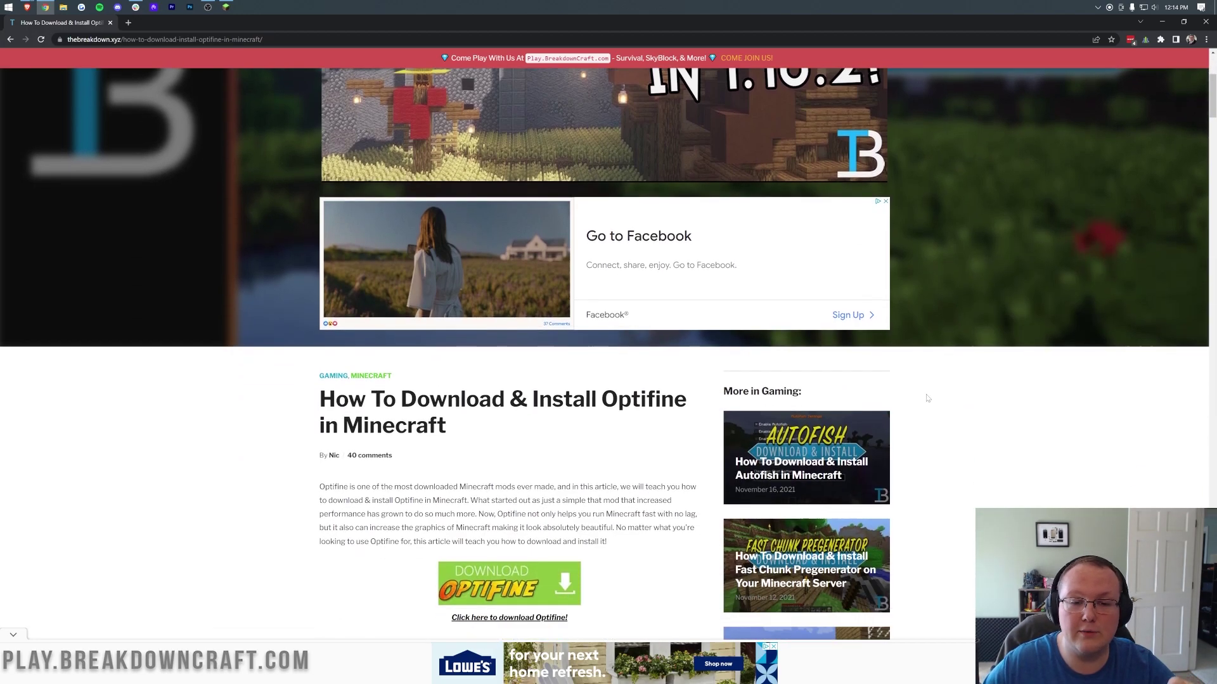
scroll(925, 389, up, 3)
scroll(923, 388, up, 4)
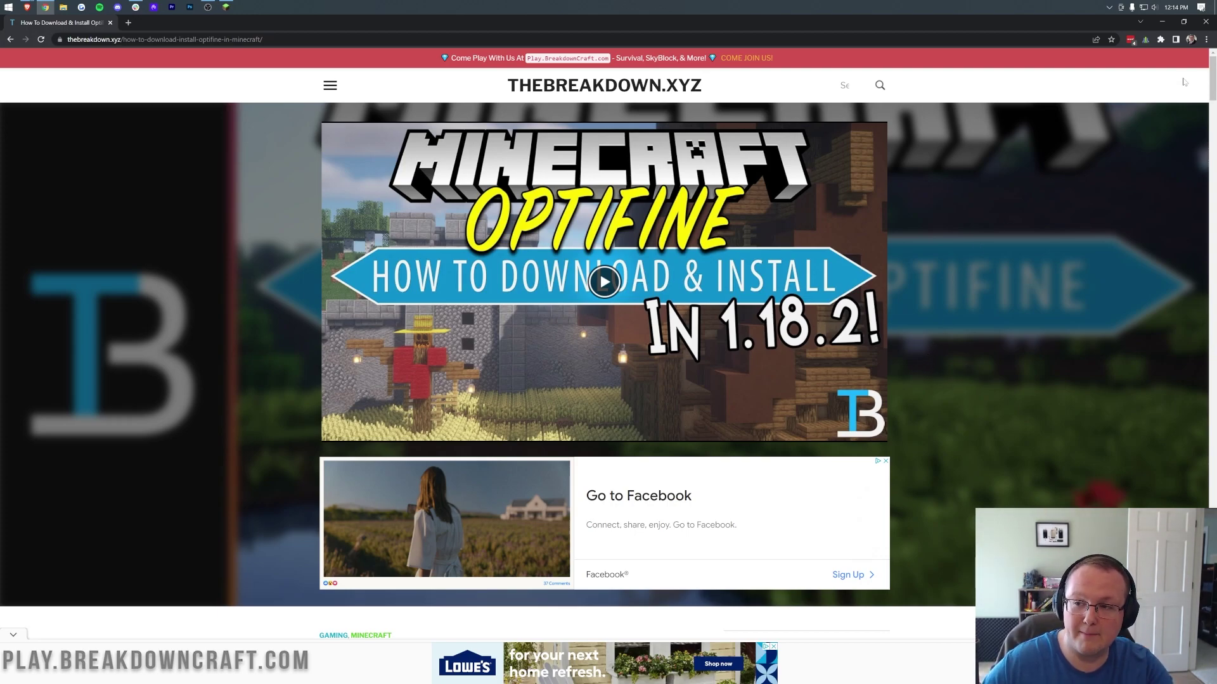
click(1161, 22)
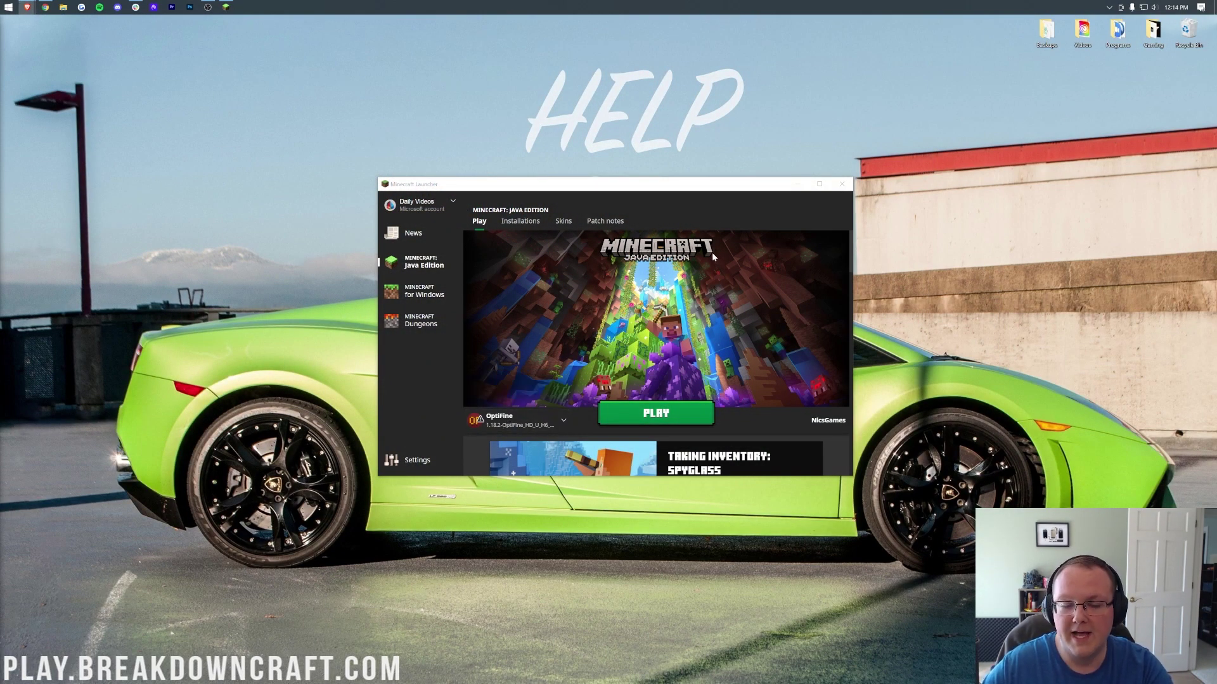
Open the OptiFine installation for editing and expand its additional options down to the JVM arguments
click(524, 223)
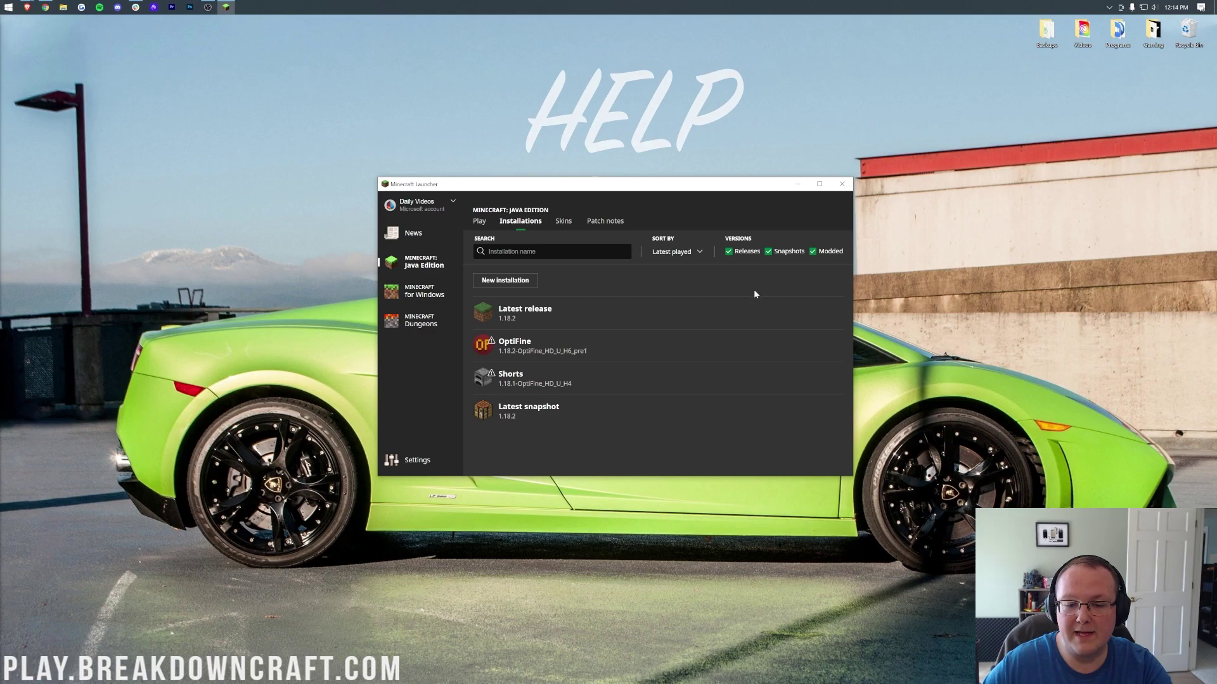
click(835, 347)
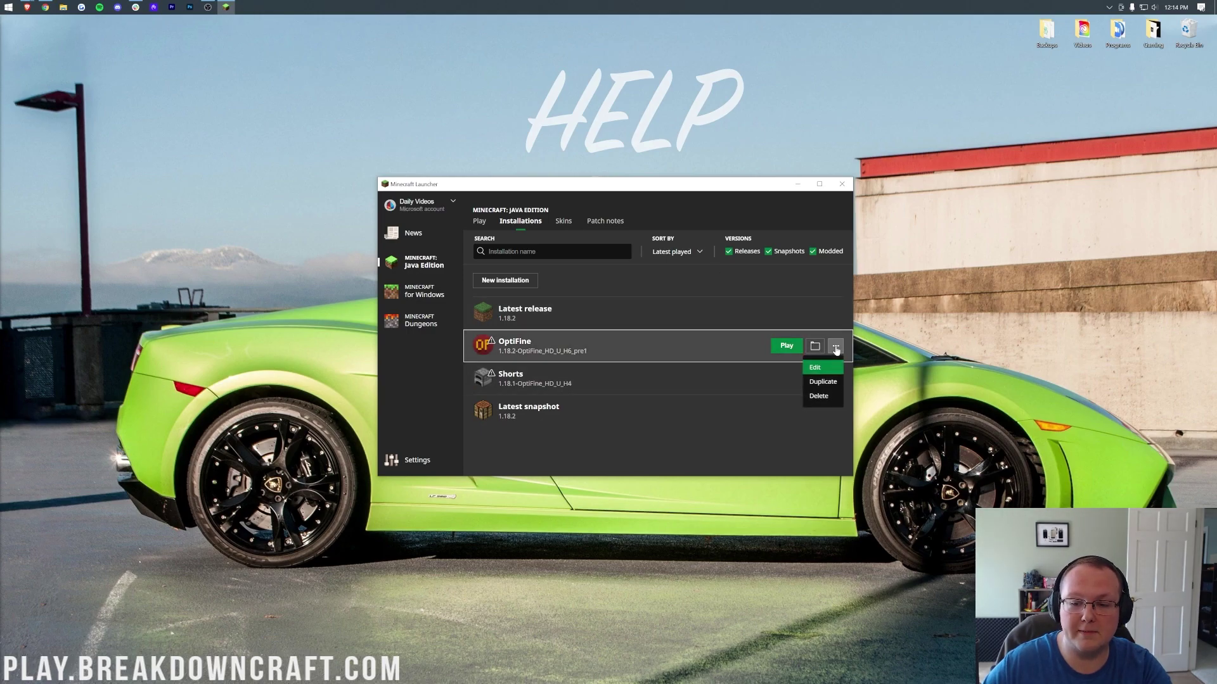
click(824, 368)
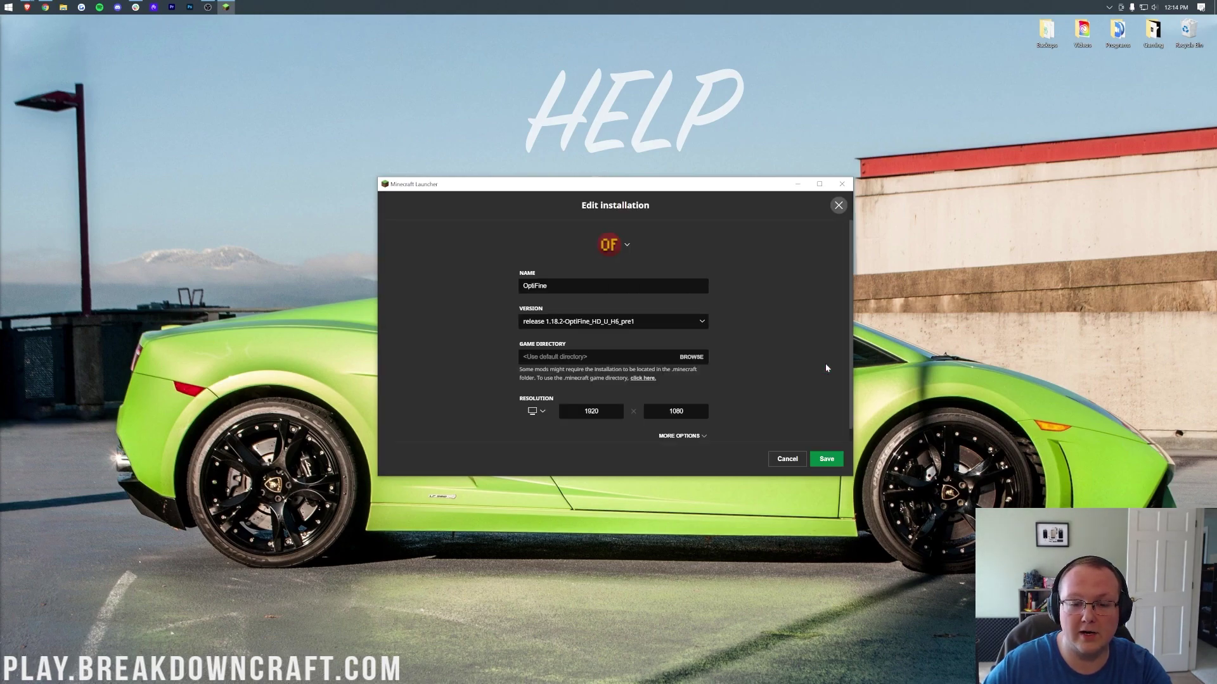
click(678, 436)
scroll(741, 367, down, 2)
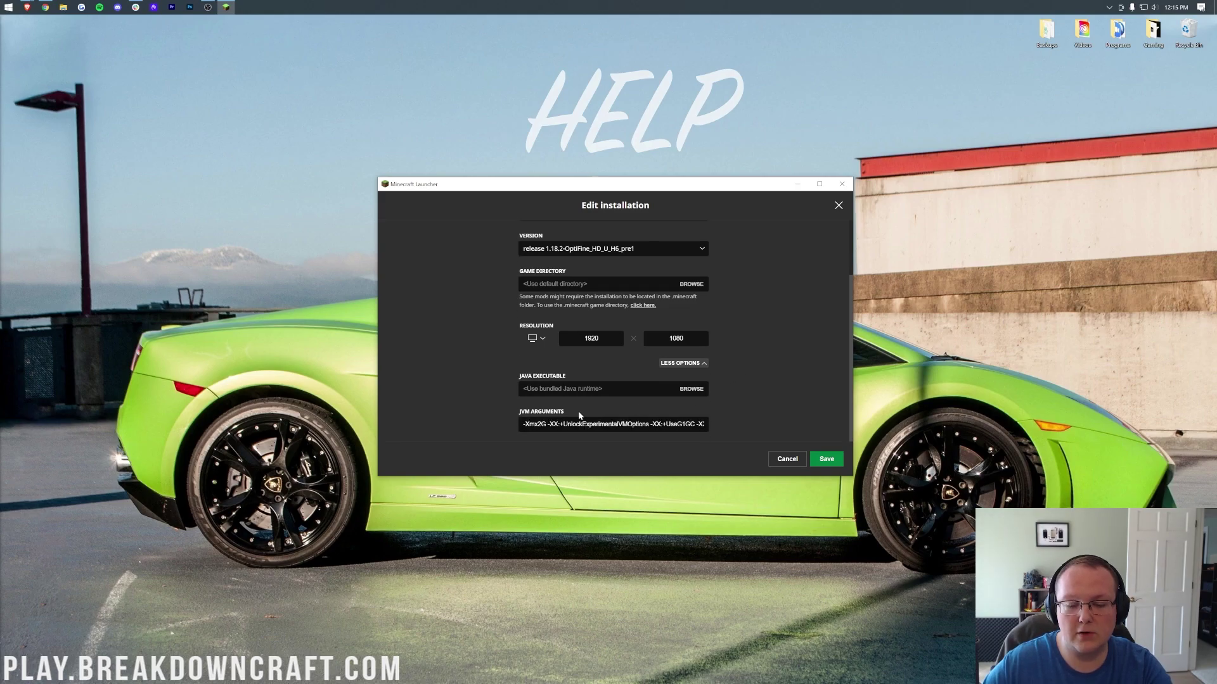
Change the maximum memory argument of the OptiFine installation to -Xmx4G and save the installation
drag(547, 424, 514, 427)
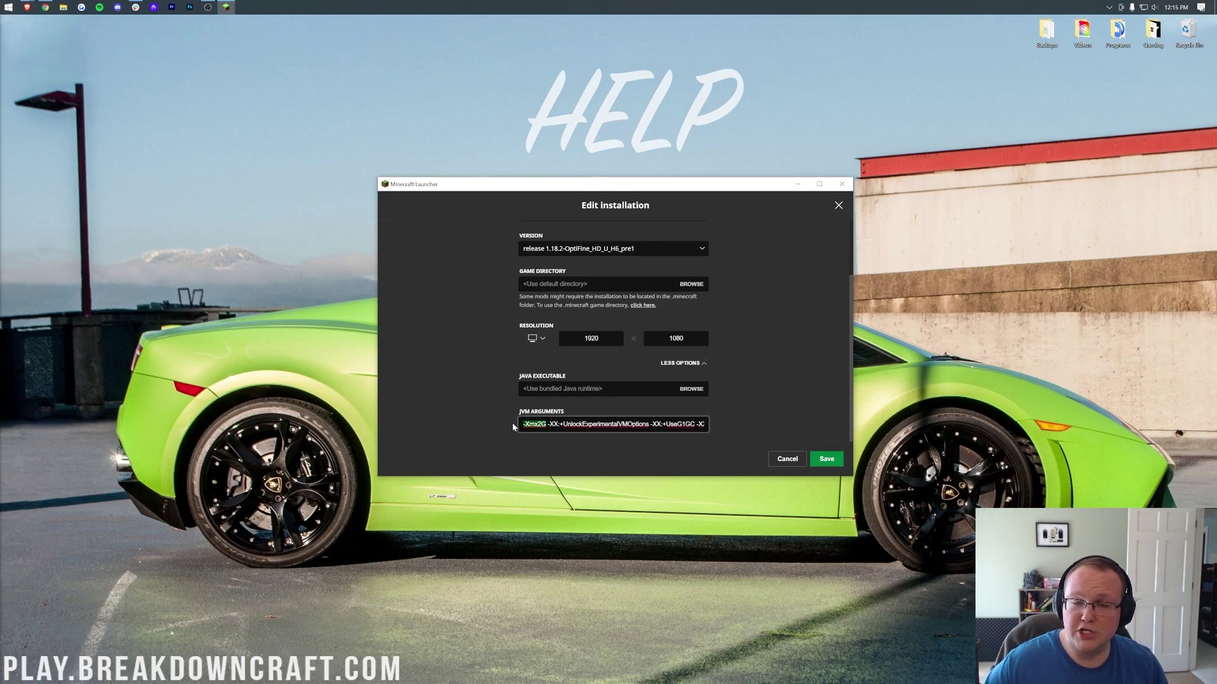
key(Right)
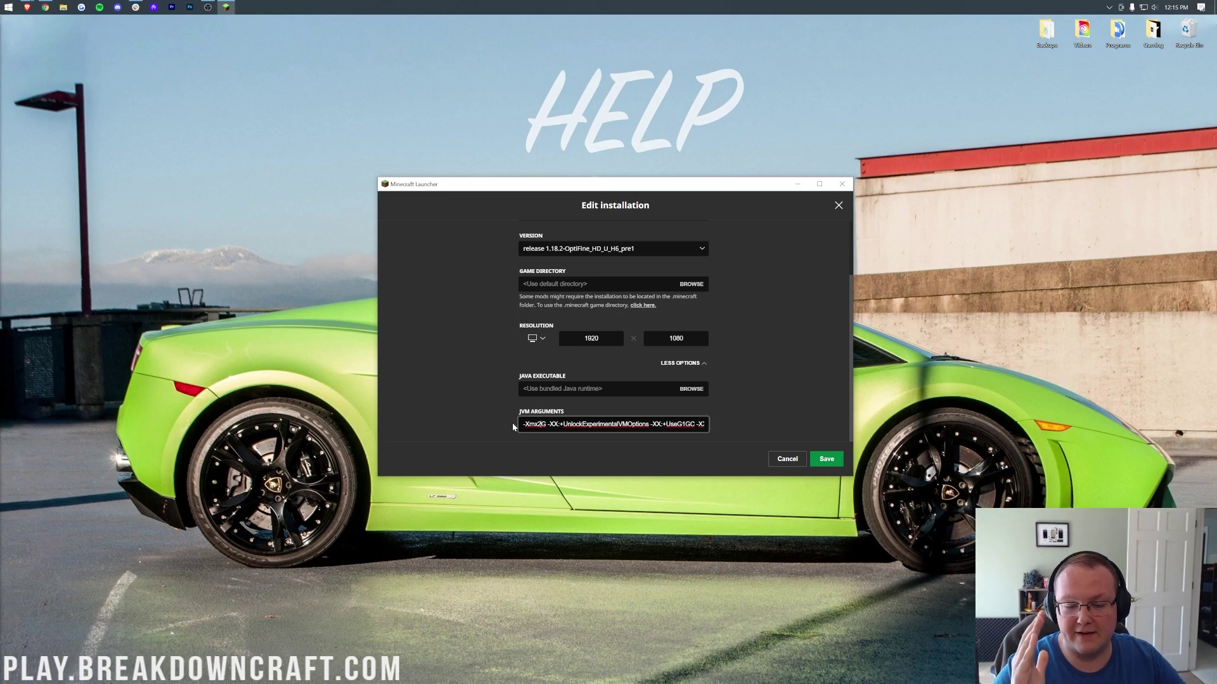
key(BackSpace)
text(4)
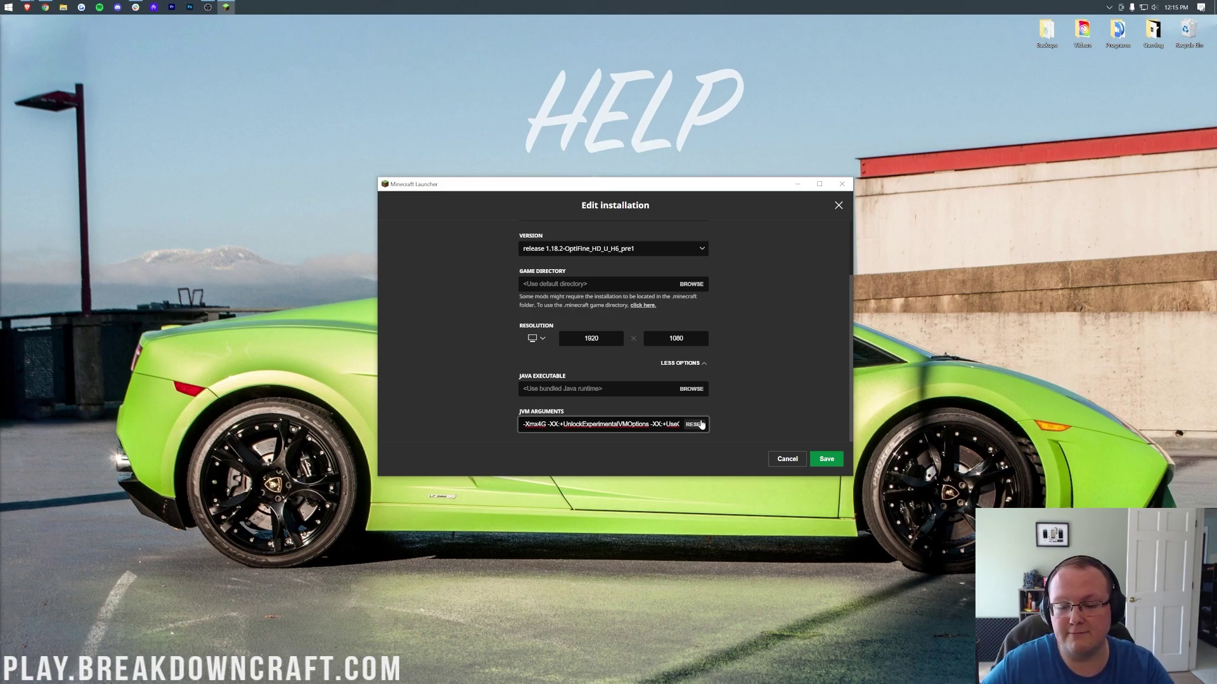
click(817, 461)
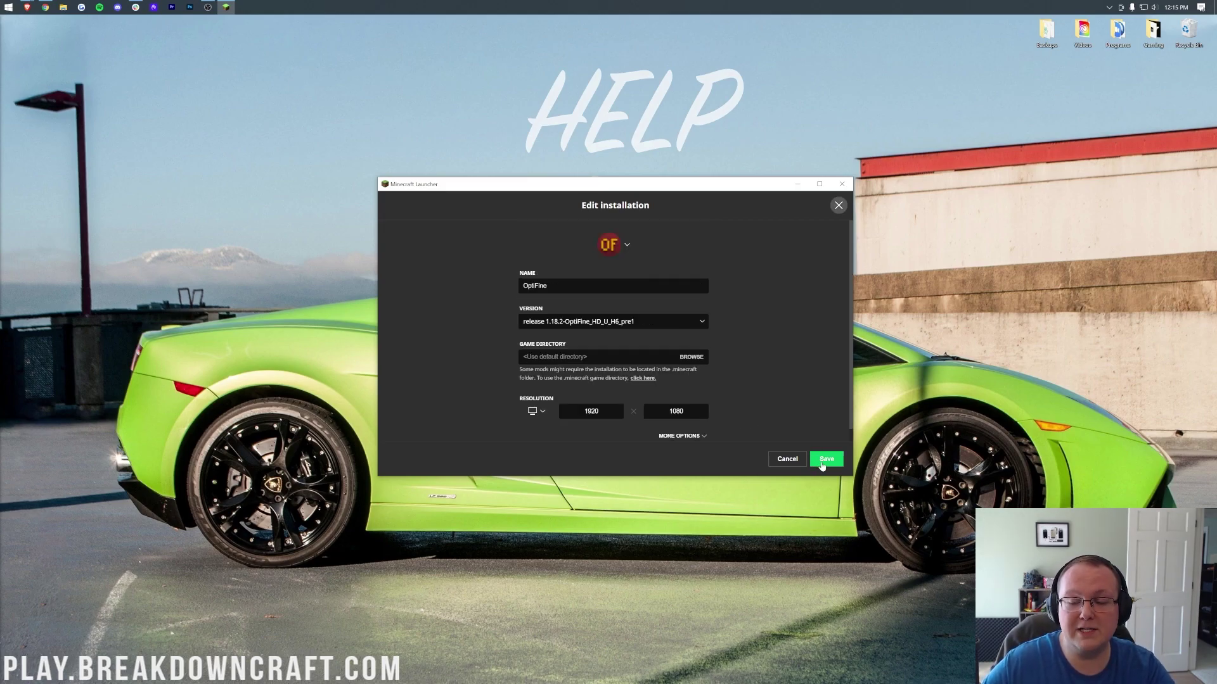
Try to launch the OptiFine installation and cancel at the modified-installation warning
click(786, 346)
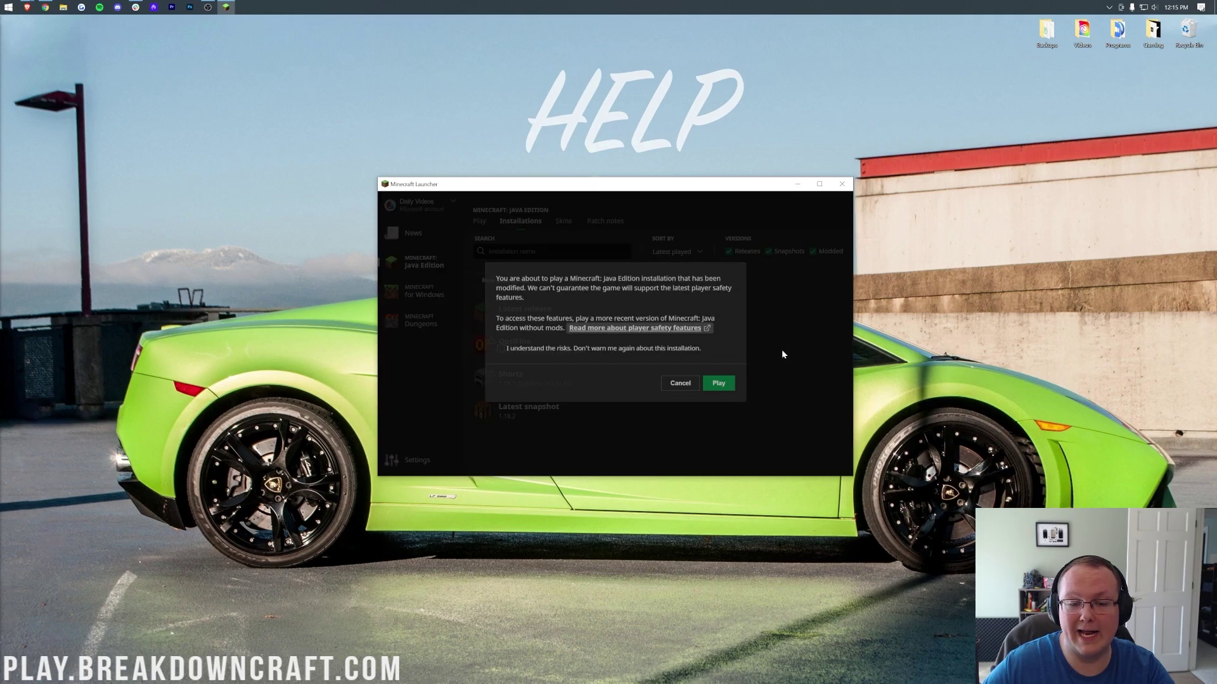
click(680, 381)
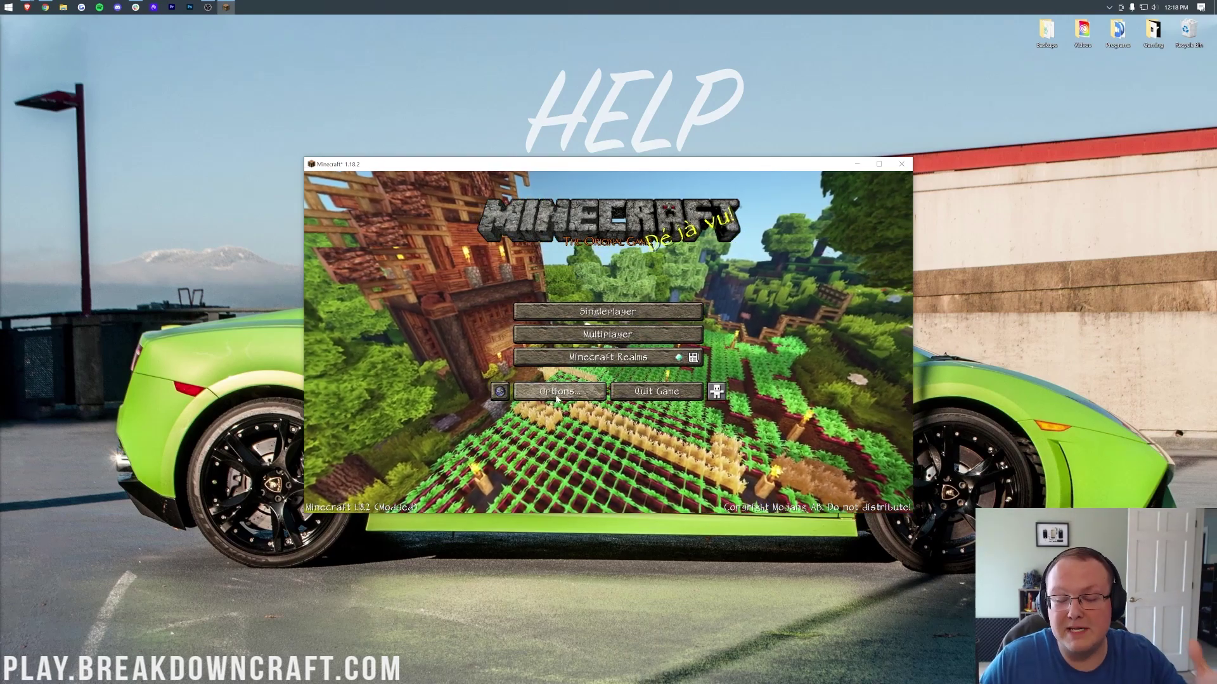
Deselect the John Smith Legacy resource pack in the game options, keeping only Default, and return to the title screen
click(558, 391)
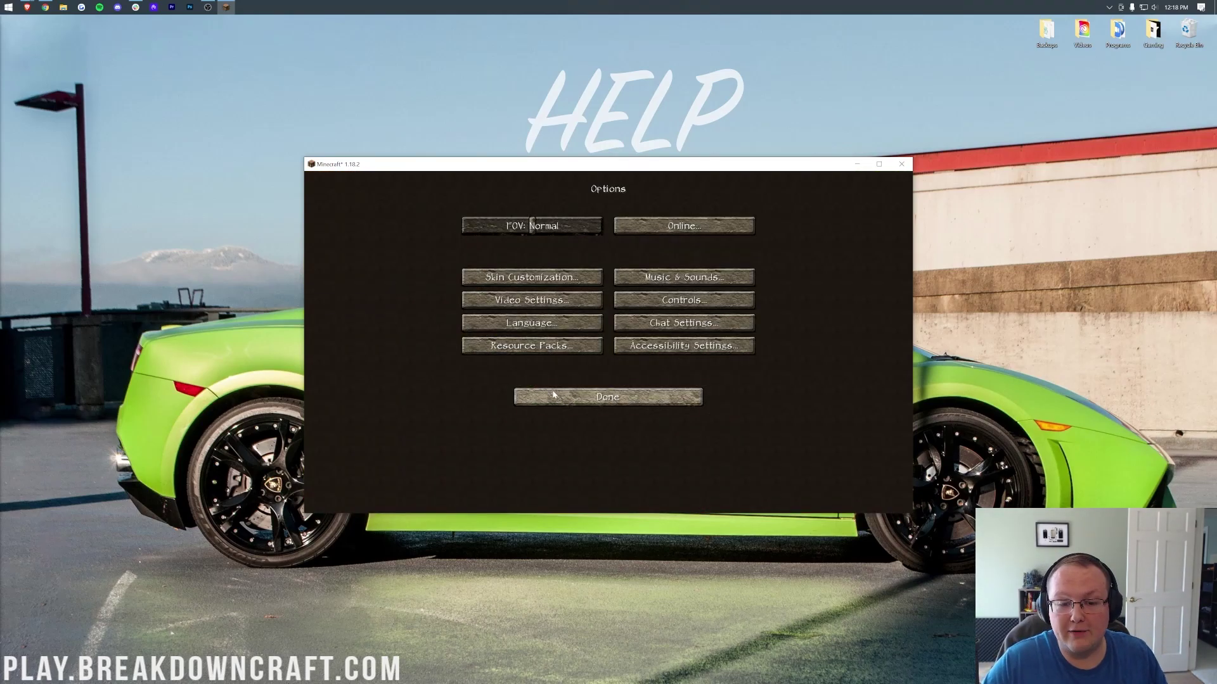
click(545, 346)
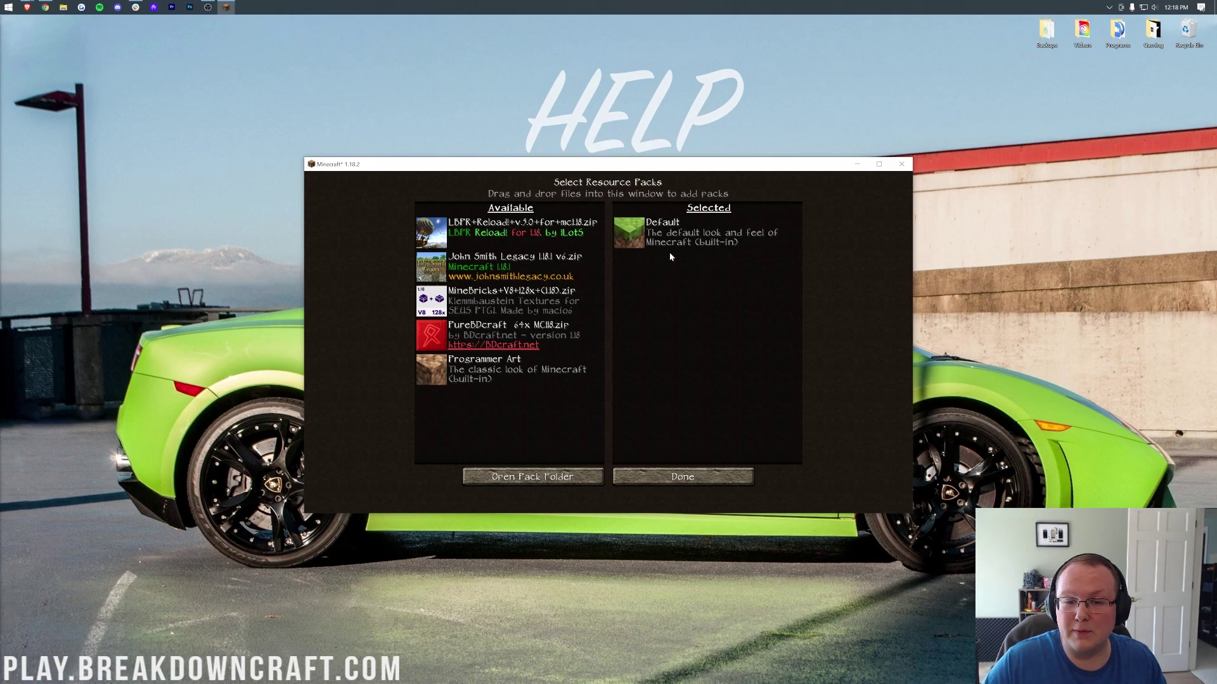
click(680, 476)
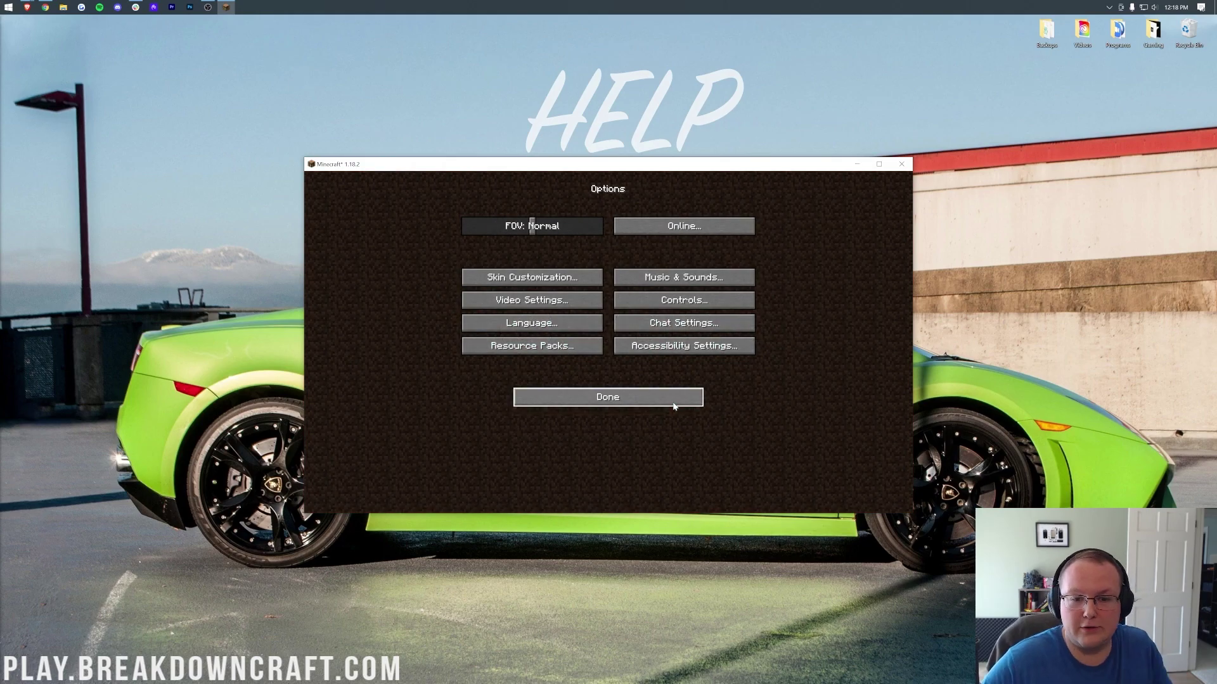
click(549, 350)
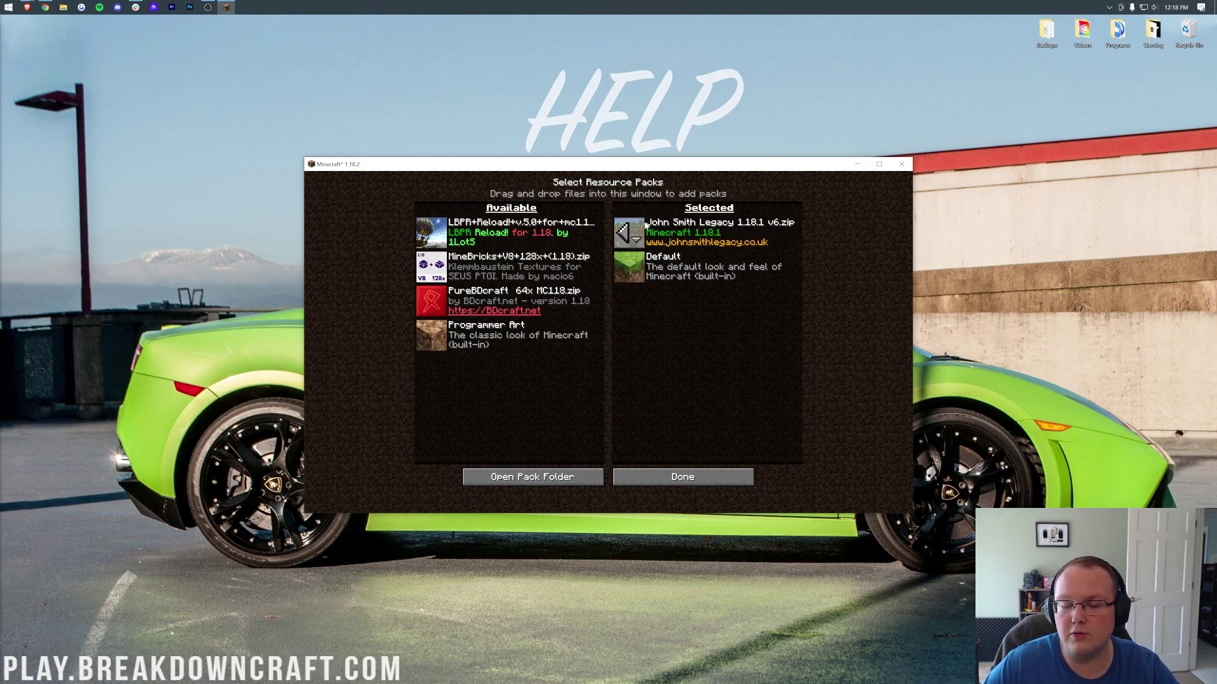
click(619, 237)
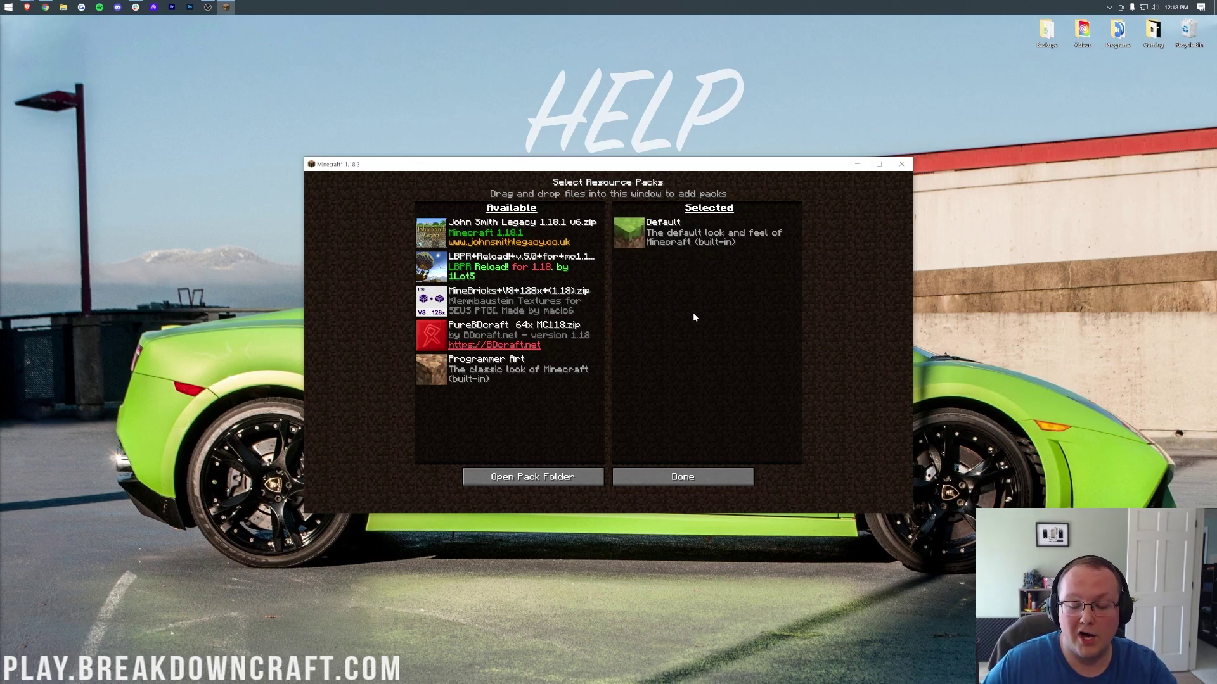
click(683, 476)
click(597, 398)
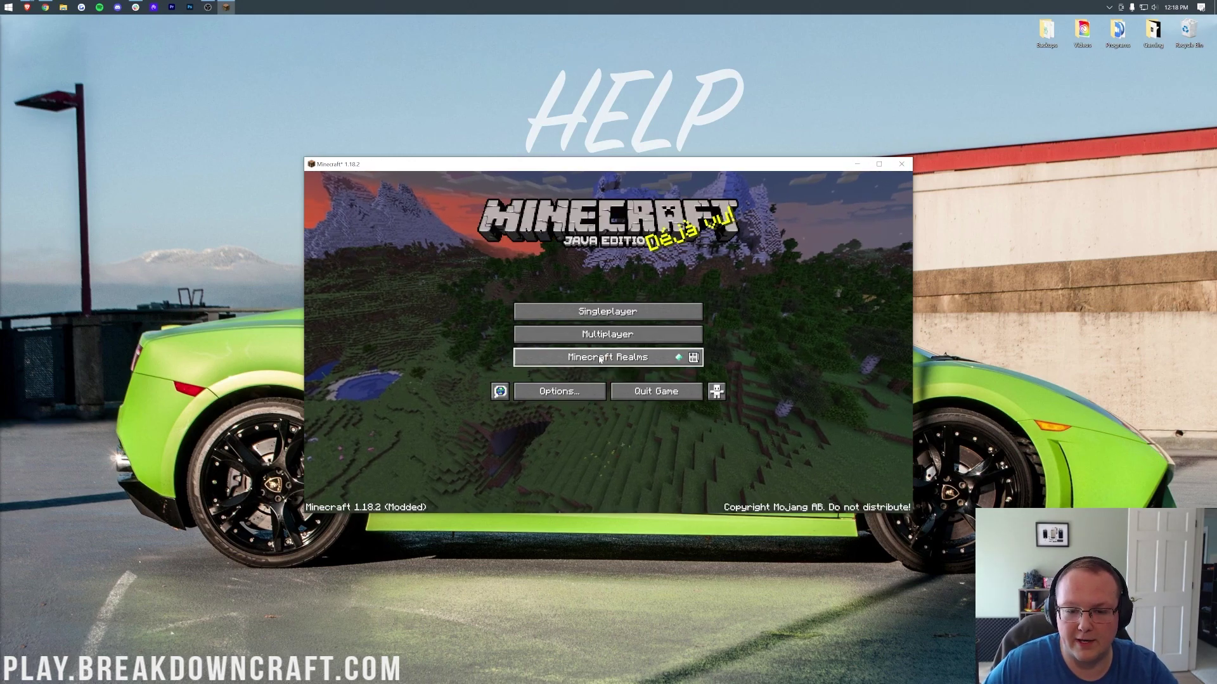
Join the Play.BreakdownCraft.com multiplayer server and show the debug information
click(600, 334)
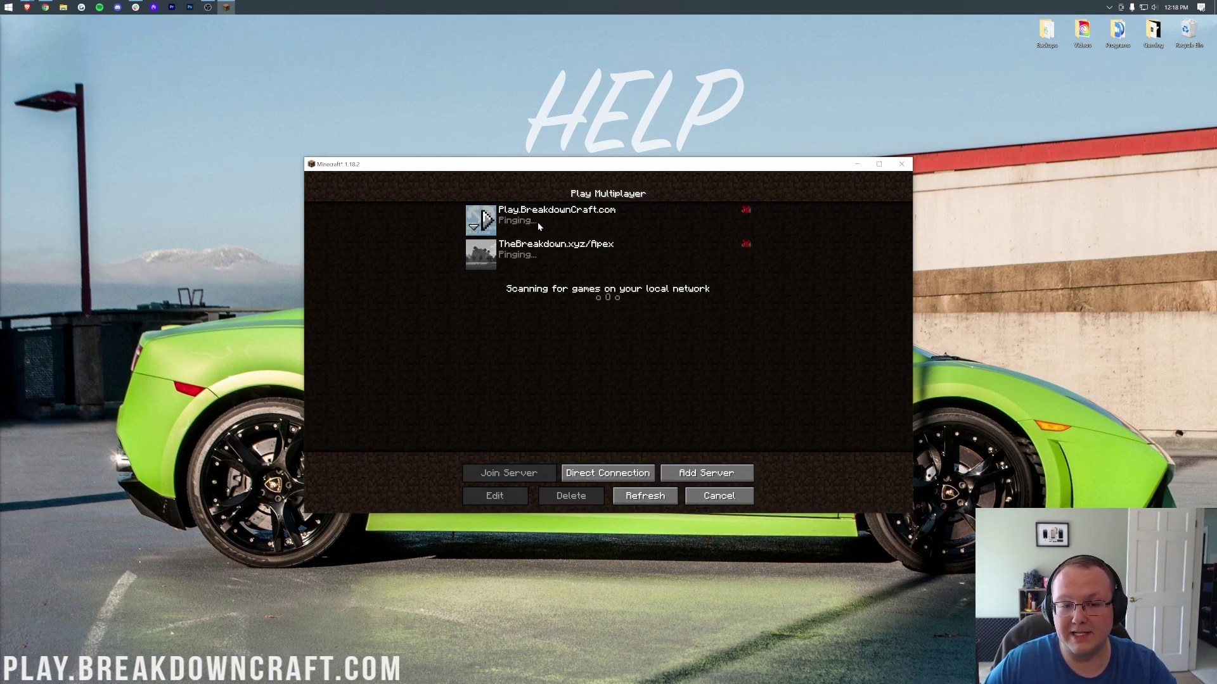
double_click(633, 217)
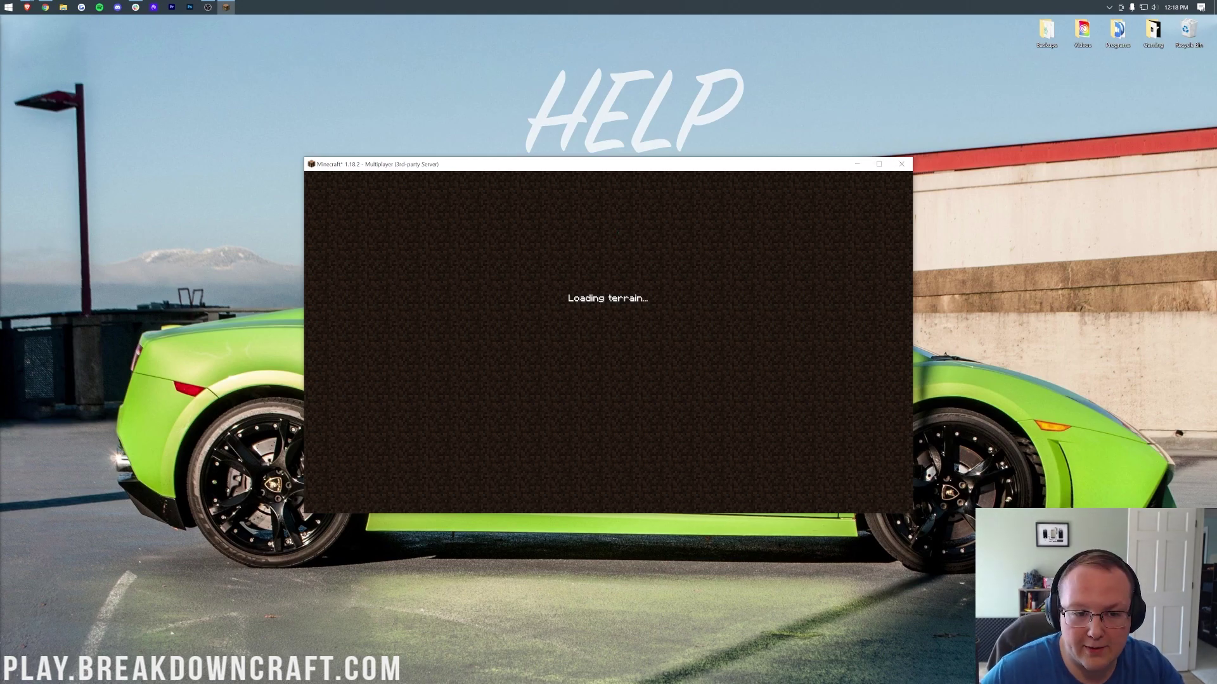
key(F3)
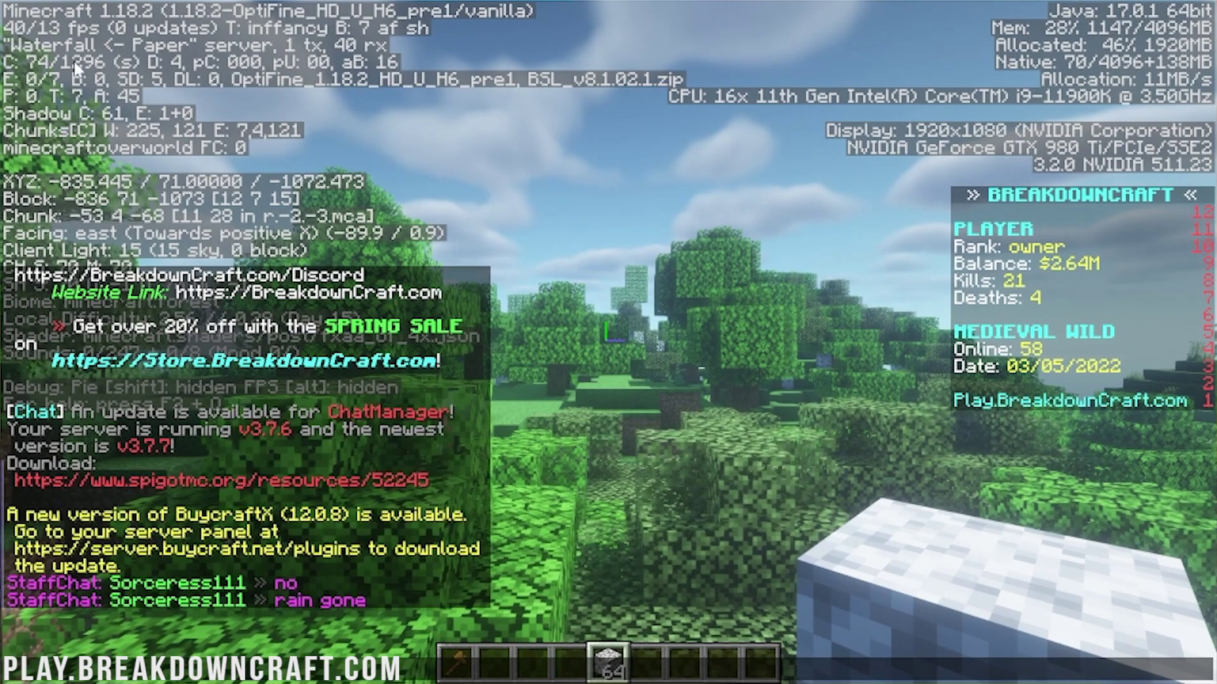
Examine the memory and frame-rate figures in the debug overlay with the HUD hidden, and restore the normal view
key(F1)
key(F3)
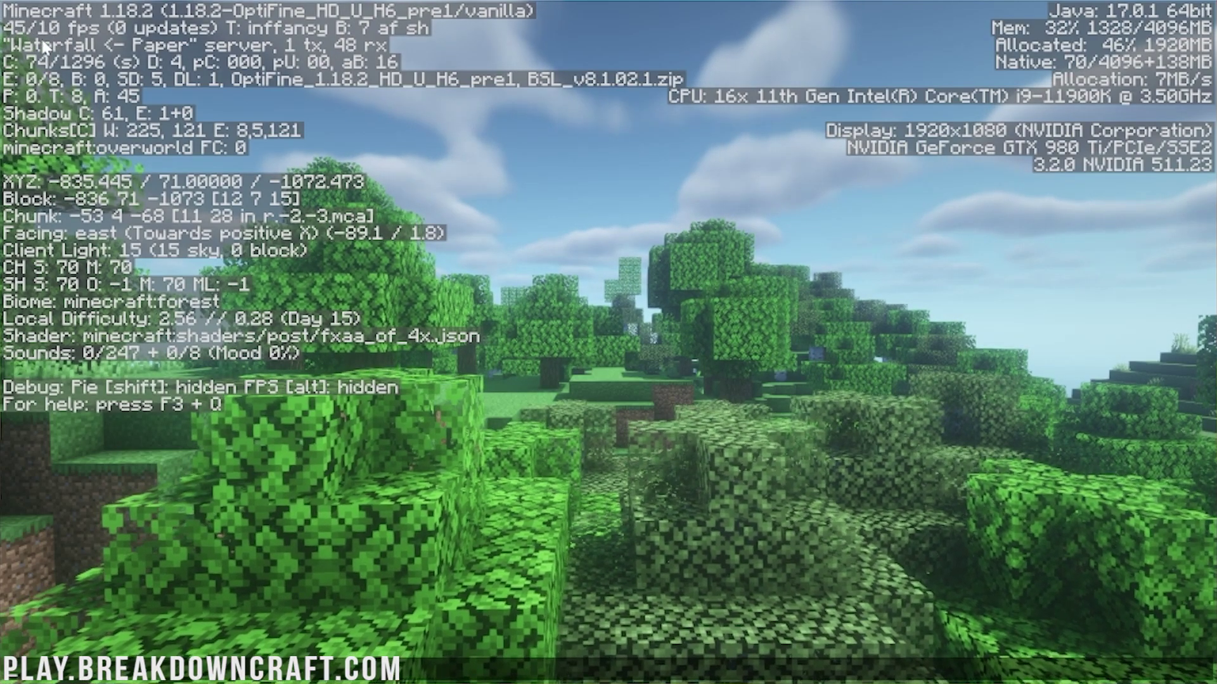
key(F3)
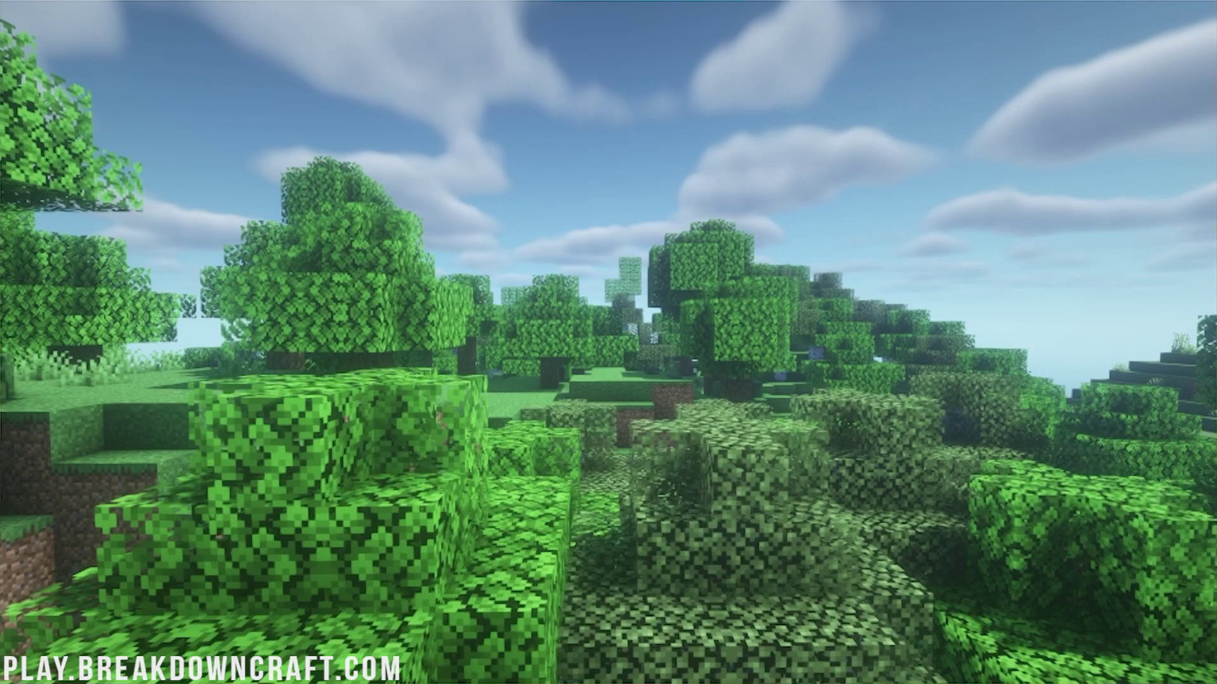
key(F3)
key(F3)
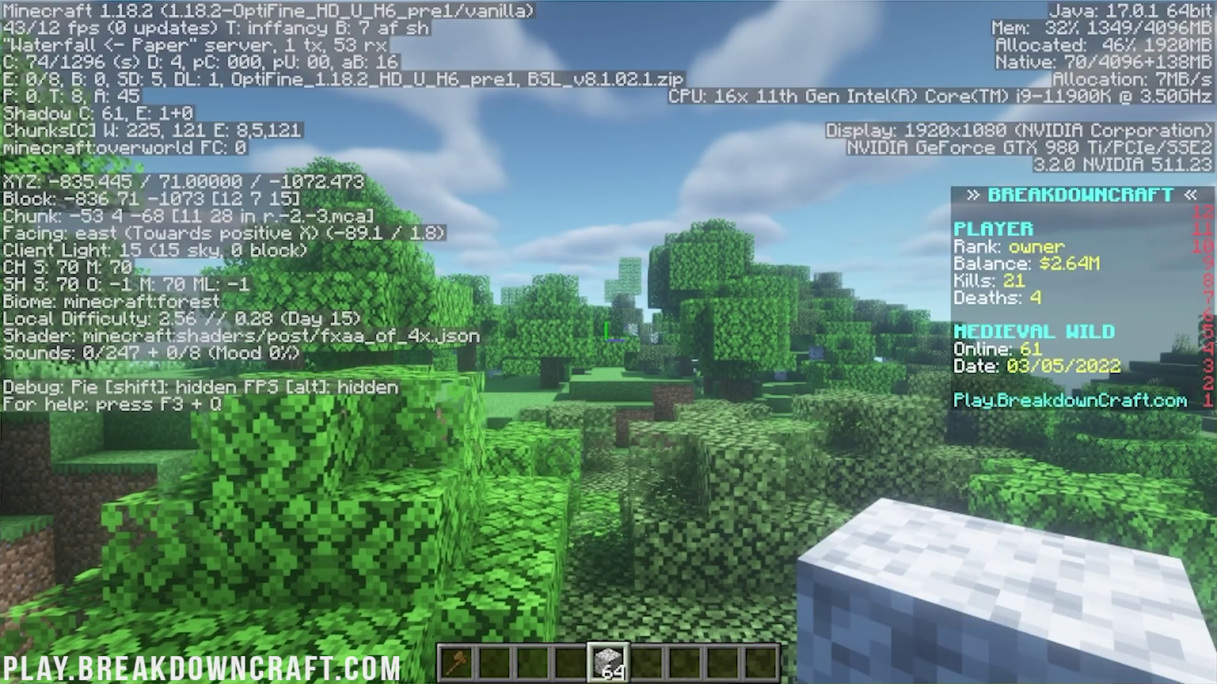
key(F3)
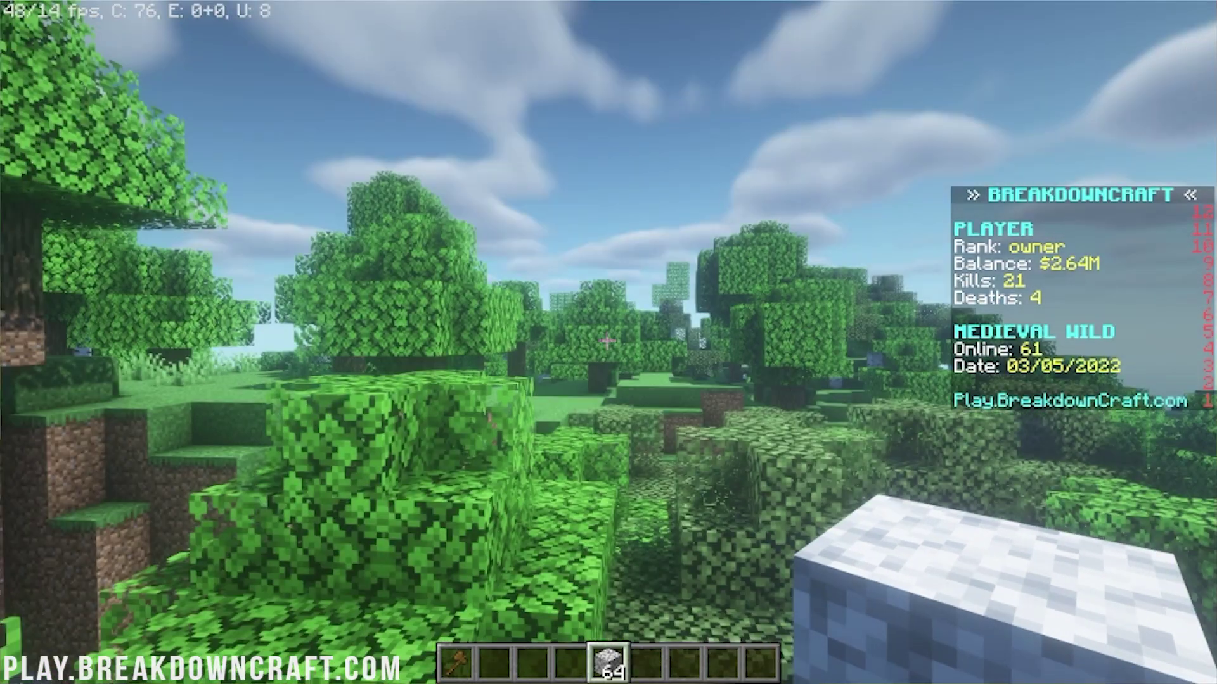
Disconnect from the multiplayer server and go back to the title screen
key(t)
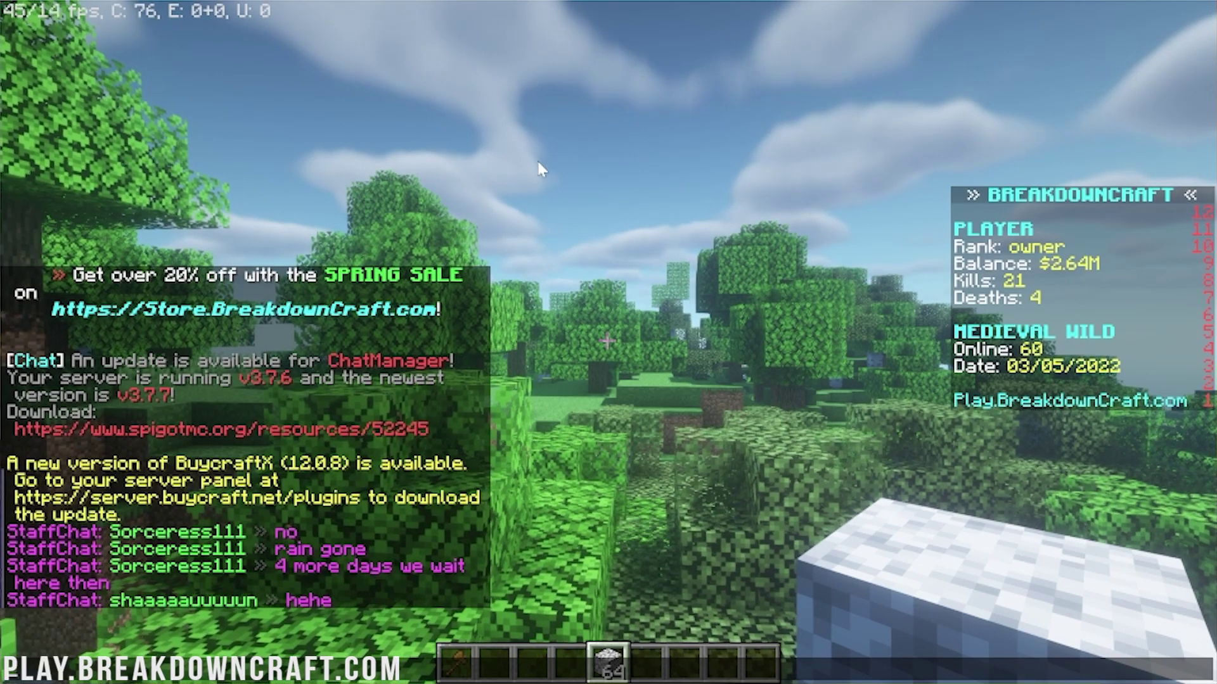
key(Escape)
key(Escape)
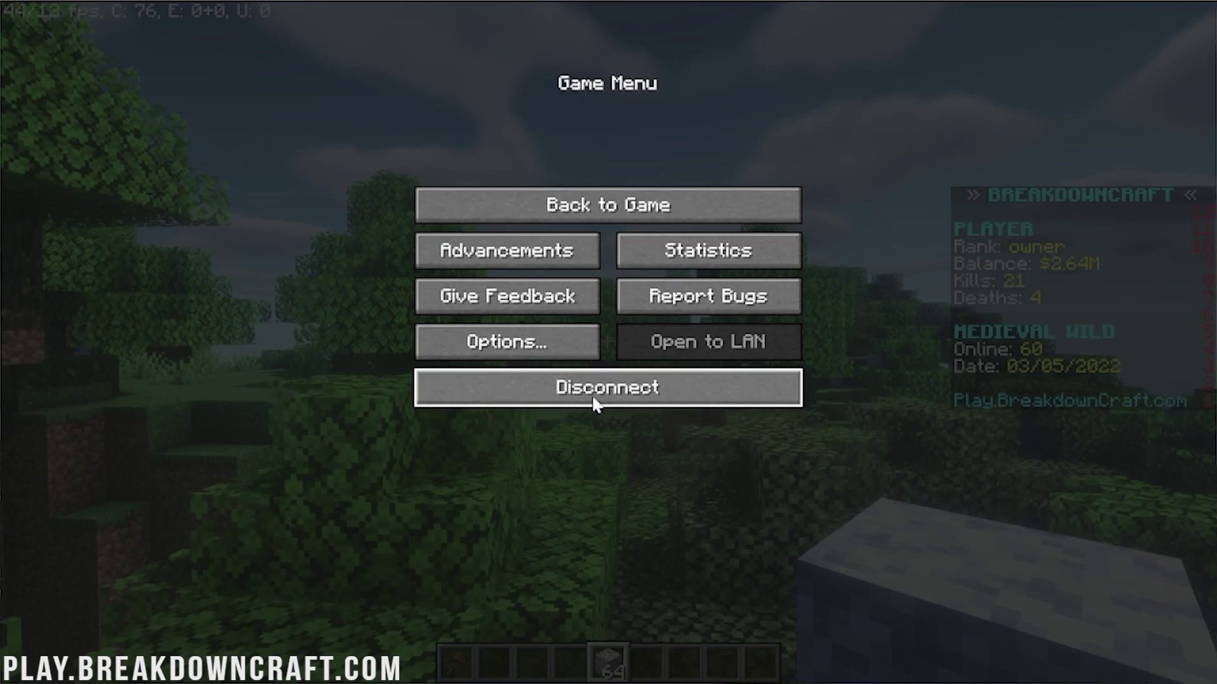
click(595, 401)
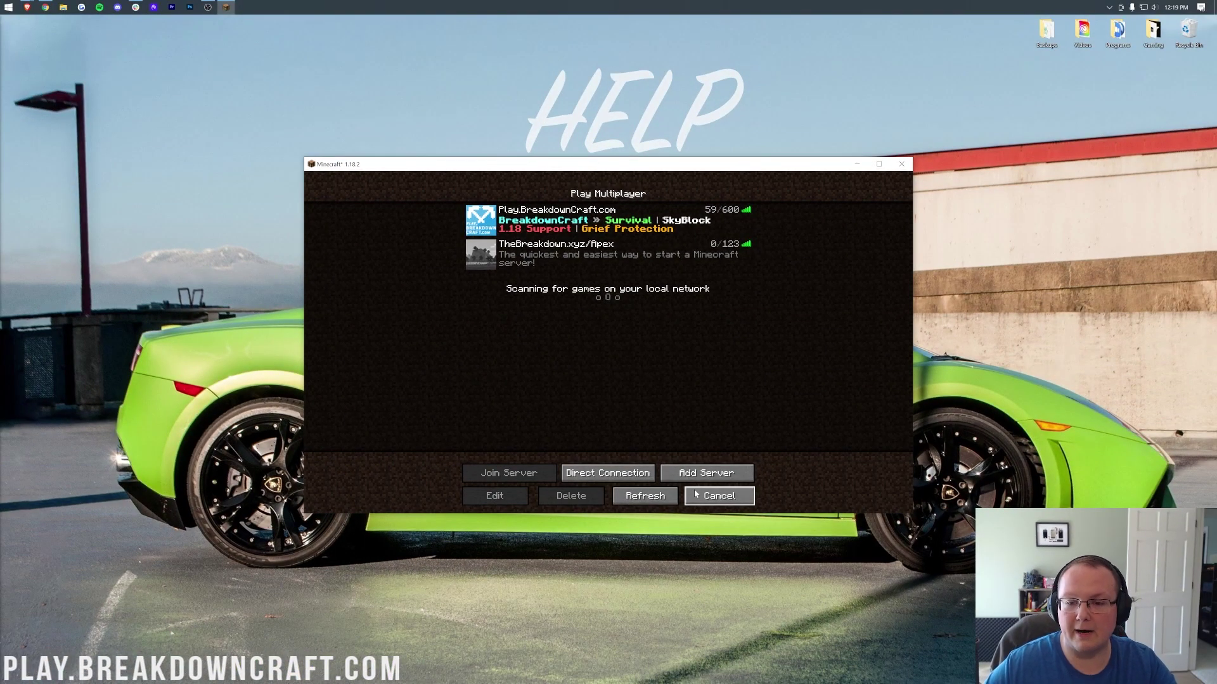
click(695, 495)
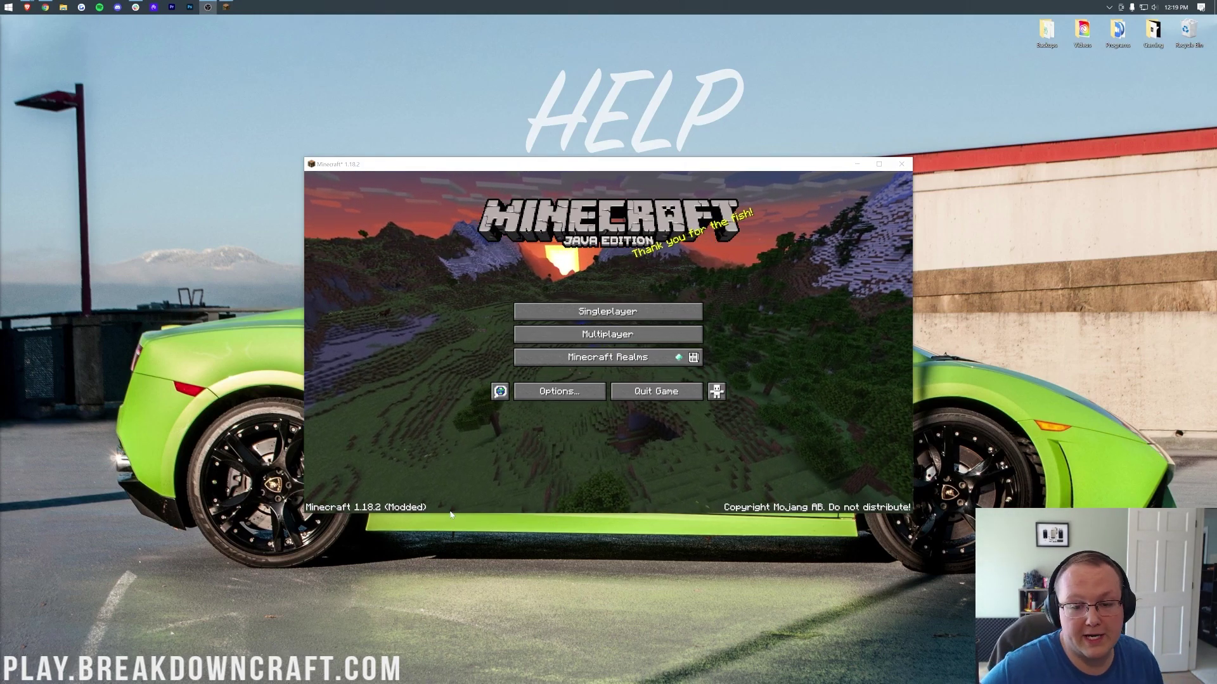
Make the game full screen and, in the video settings, set graphics to Fast and render distance to 2 chunks
key(F11)
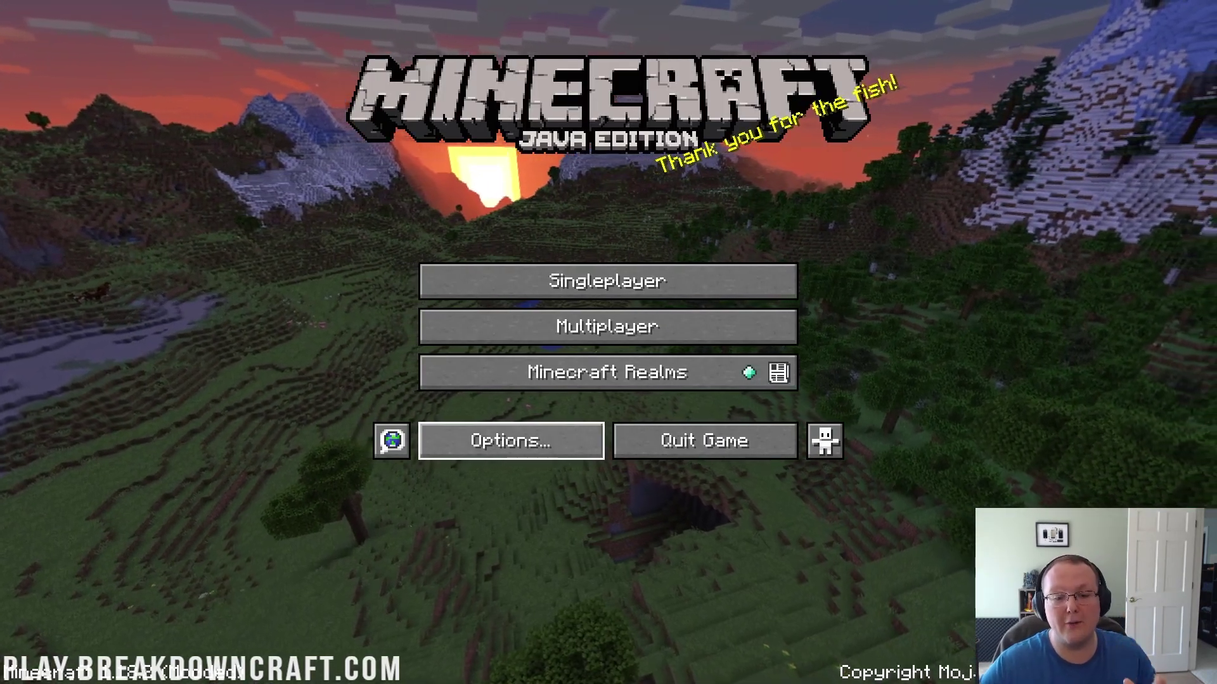
click(512, 448)
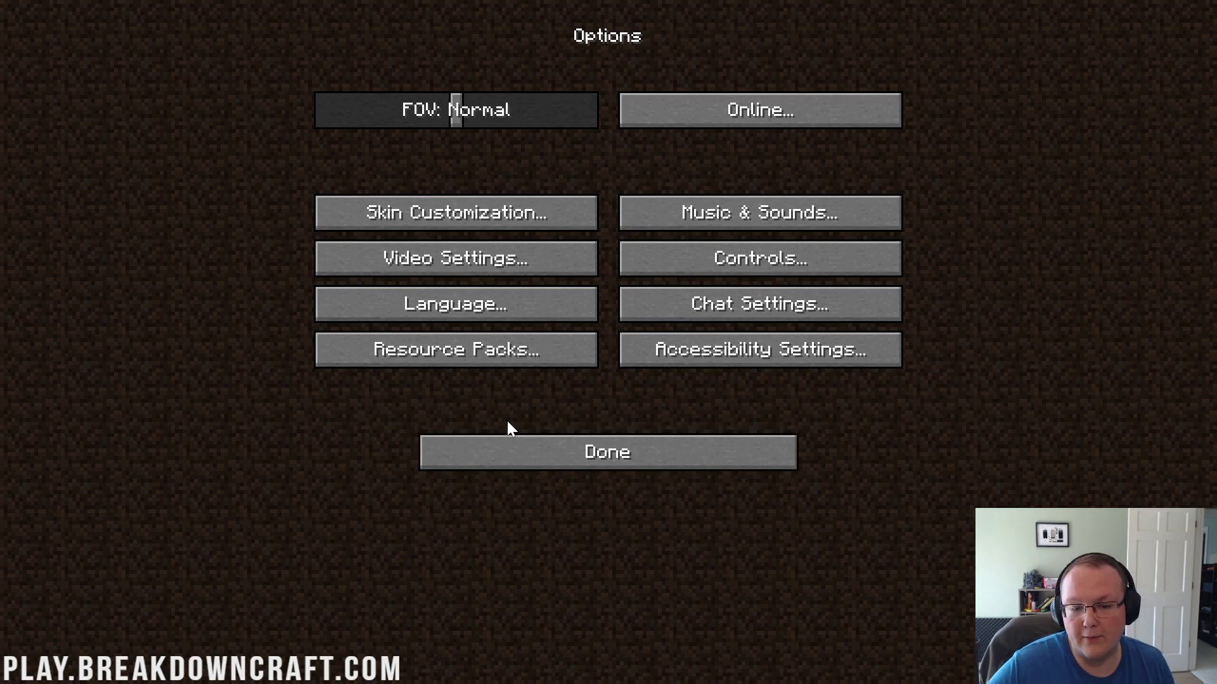
click(480, 257)
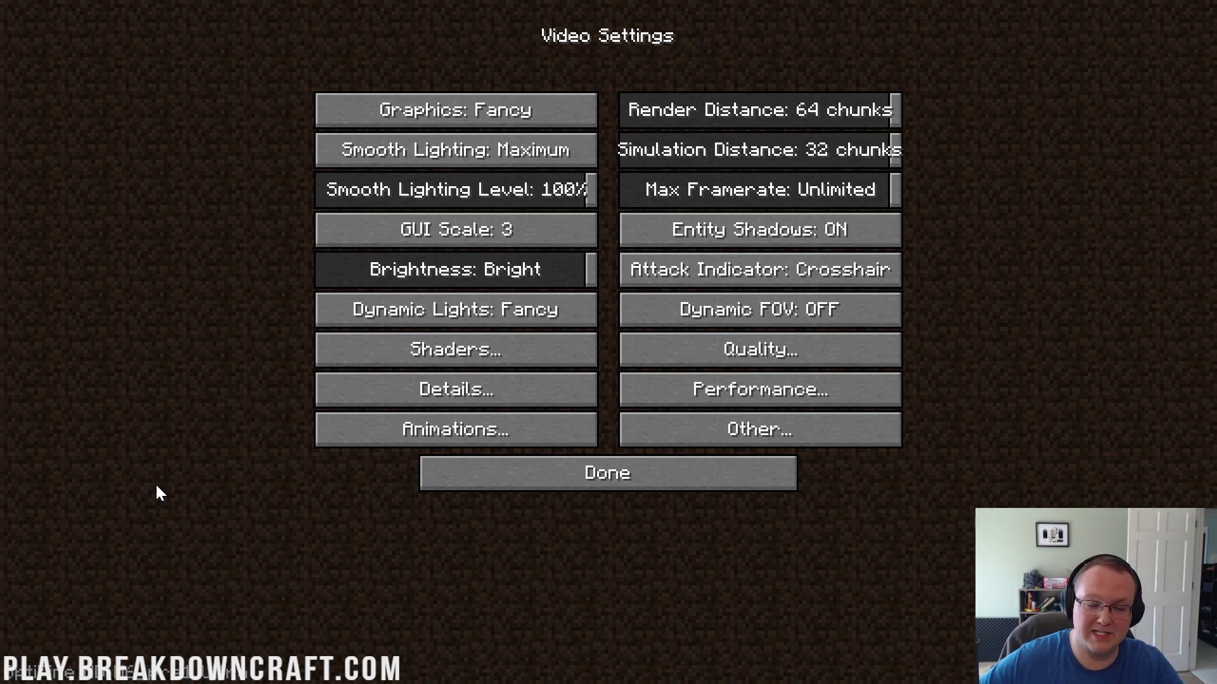
drag(687, 119, 716, 119)
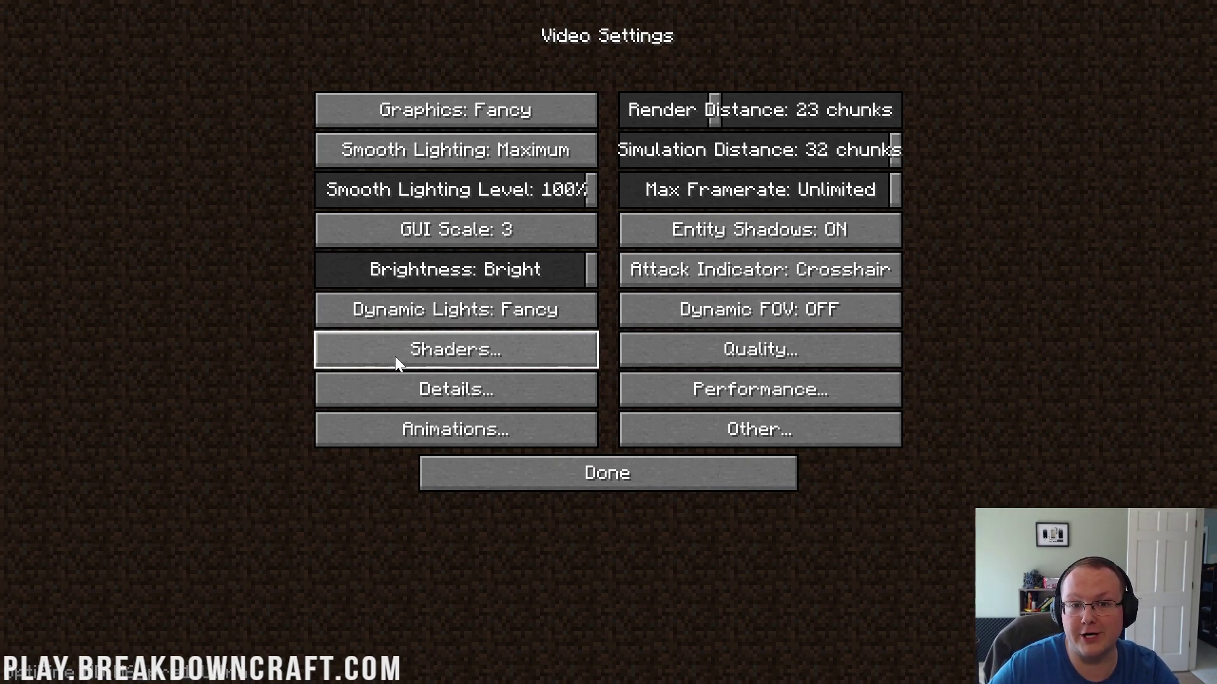
click(431, 113)
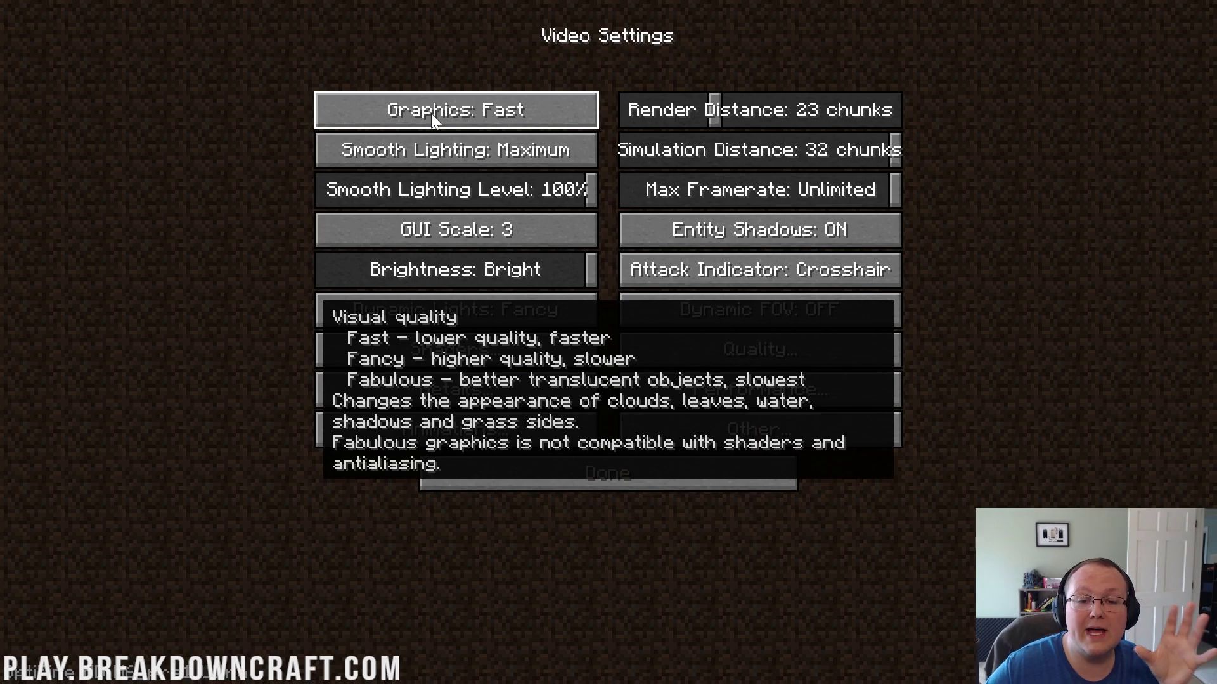
drag(715, 110, 233, 145)
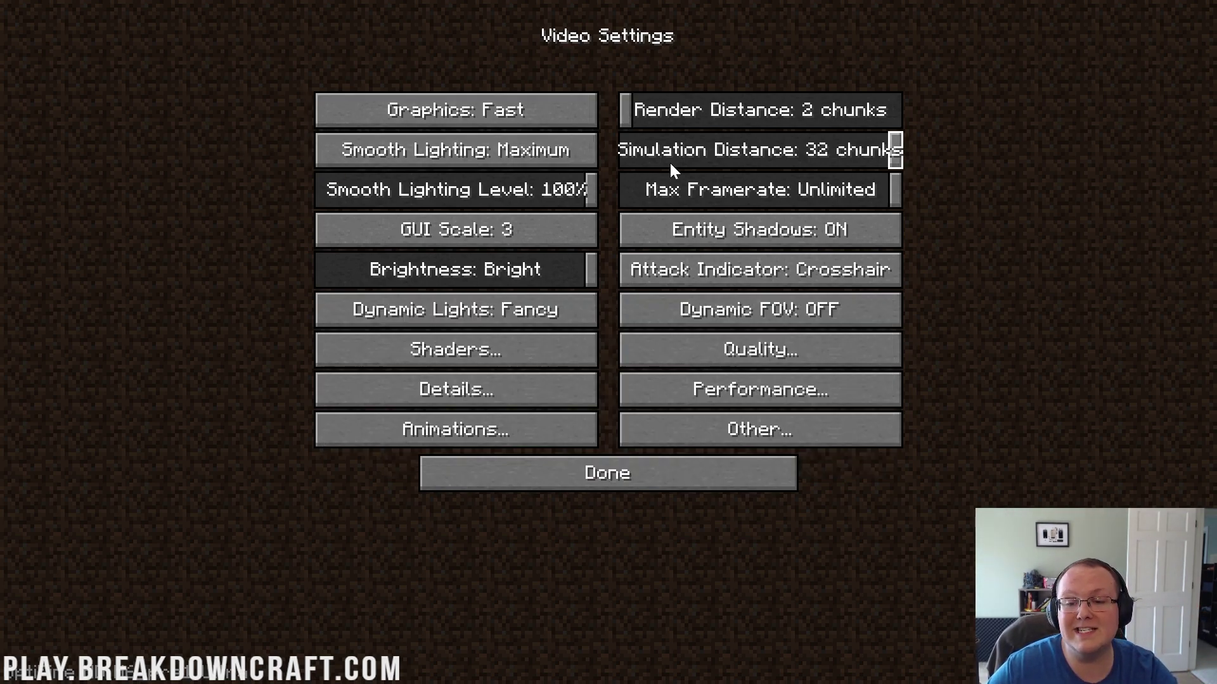
Set the simulation distance to 5 chunks and turn off smooth lighting and the smooth lighting level
drag(670, 161, 622, 152)
click(332, 158)
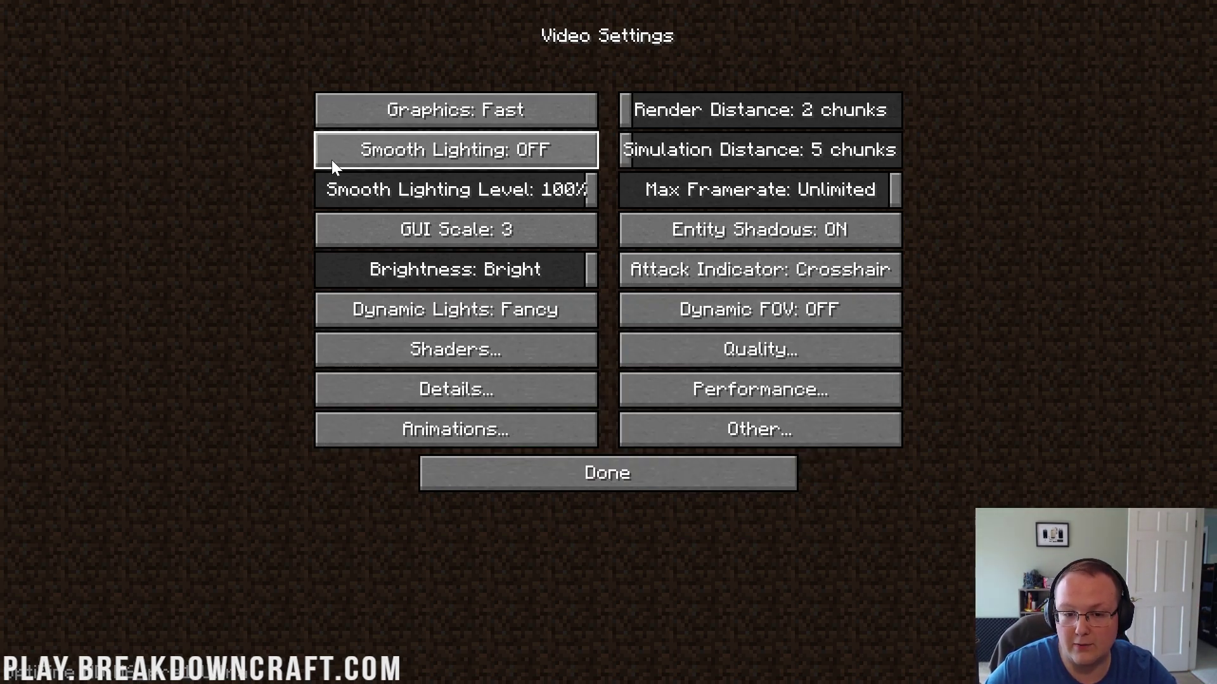
drag(438, 191, 320, 192)
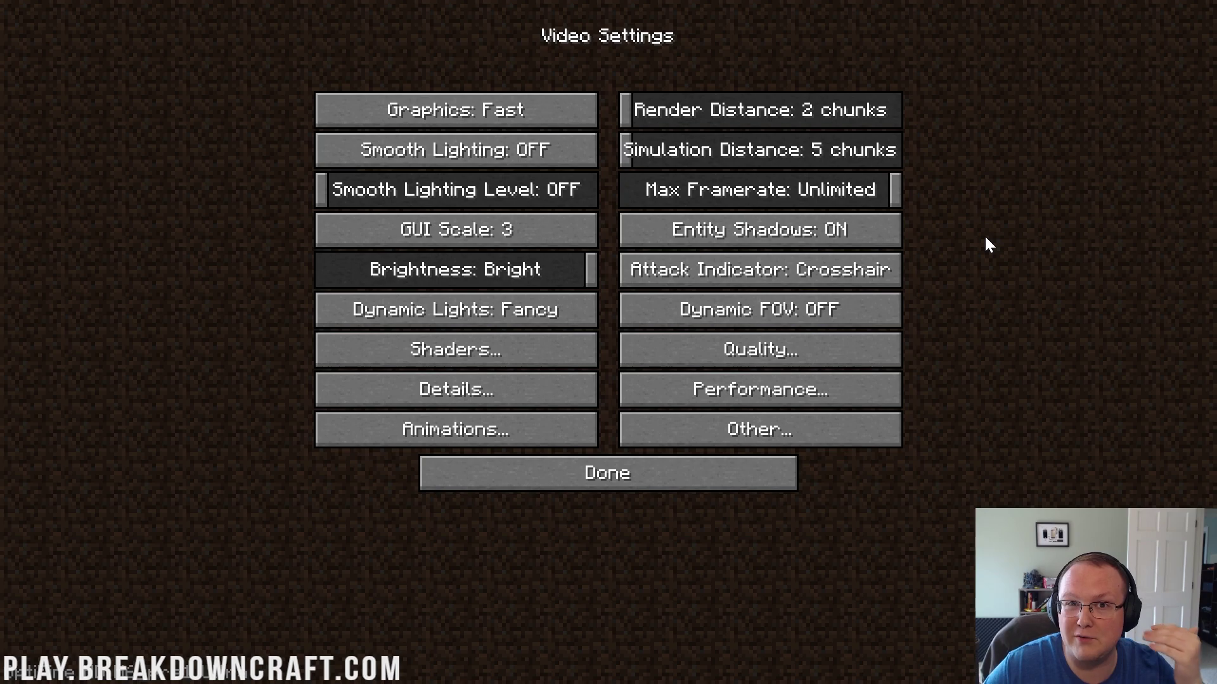
click(564, 231)
click(557, 281)
click(573, 266)
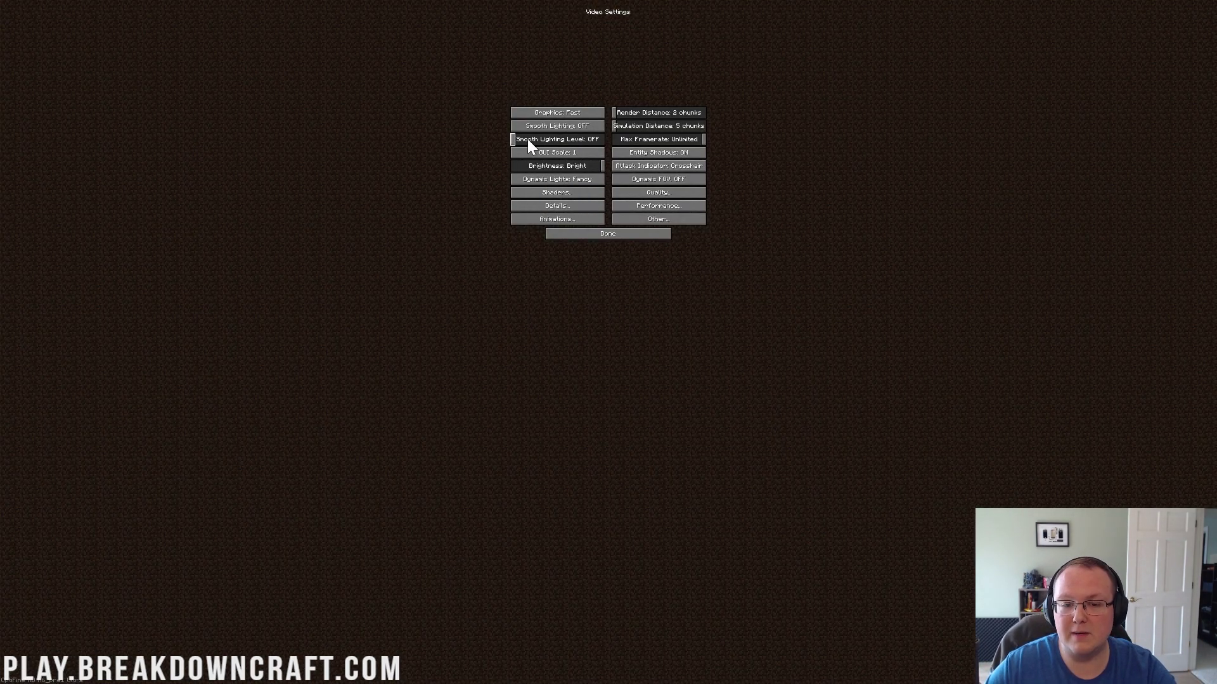
click(532, 160)
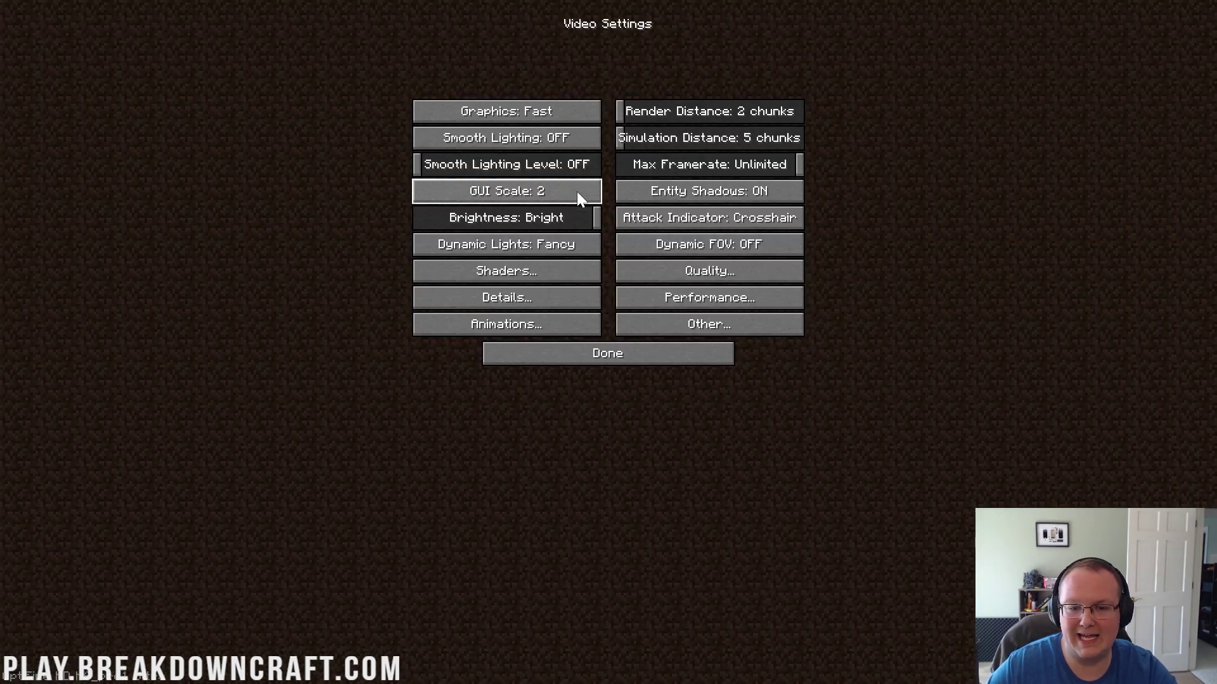
click(577, 193)
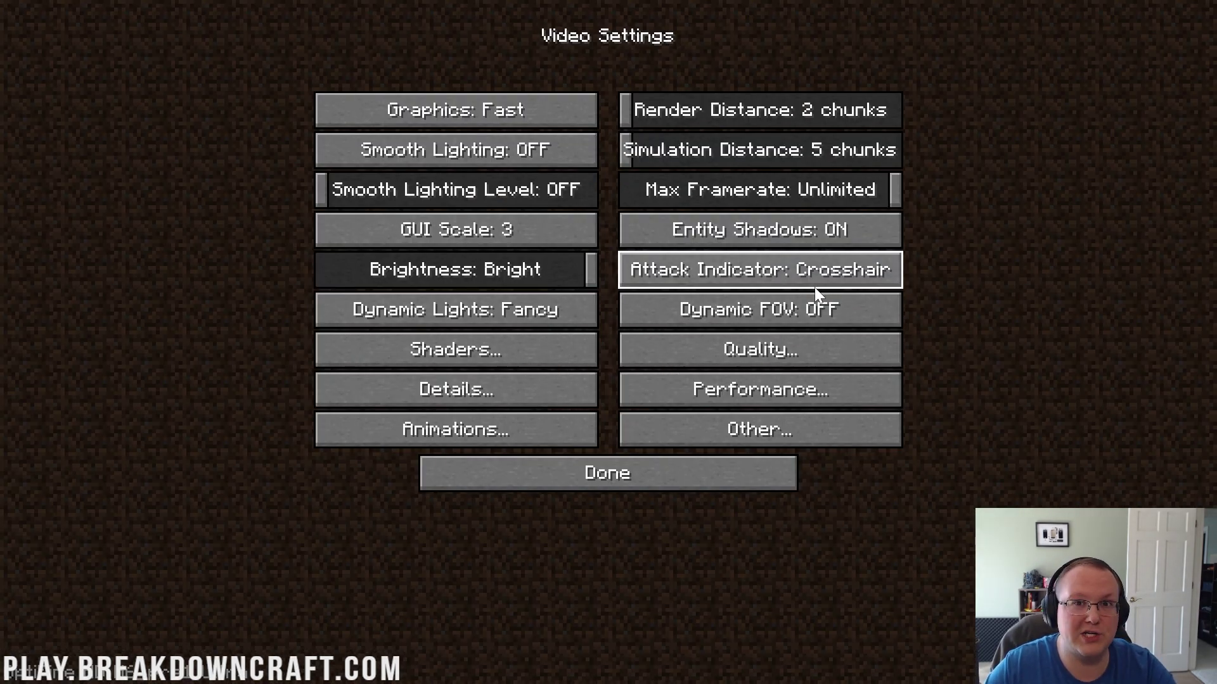
Turn off entity shadows and dynamic lights, and check that shaders are set to OFF
click(843, 233)
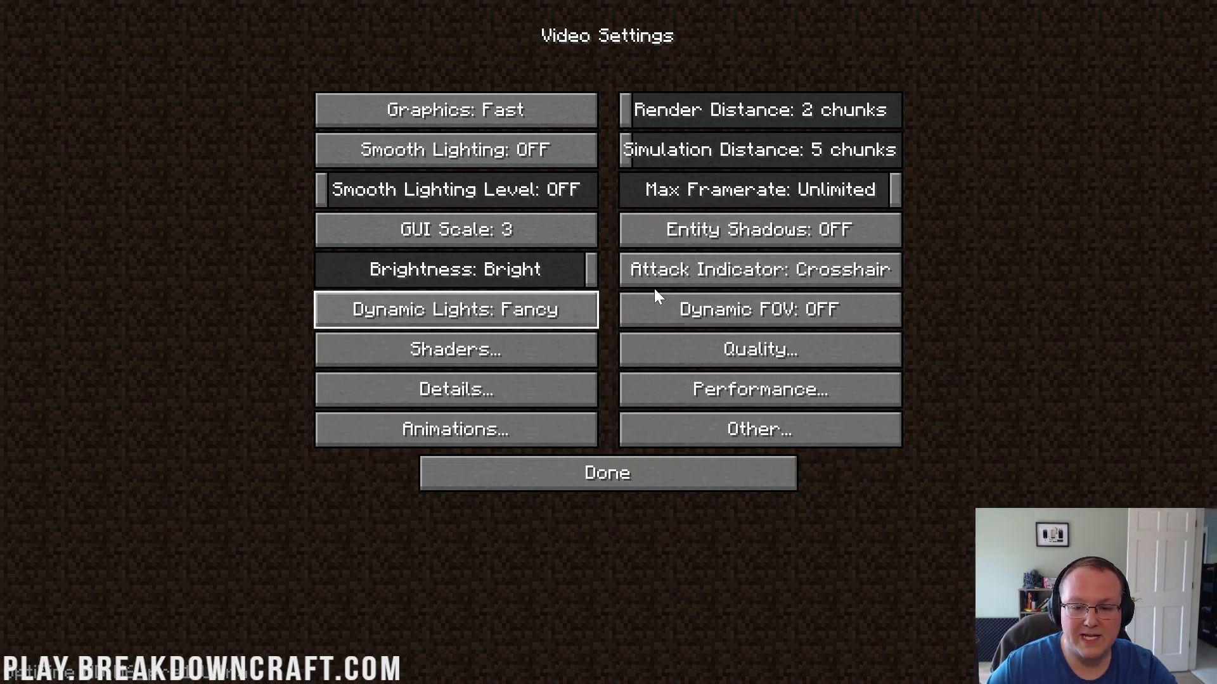
click(386, 314)
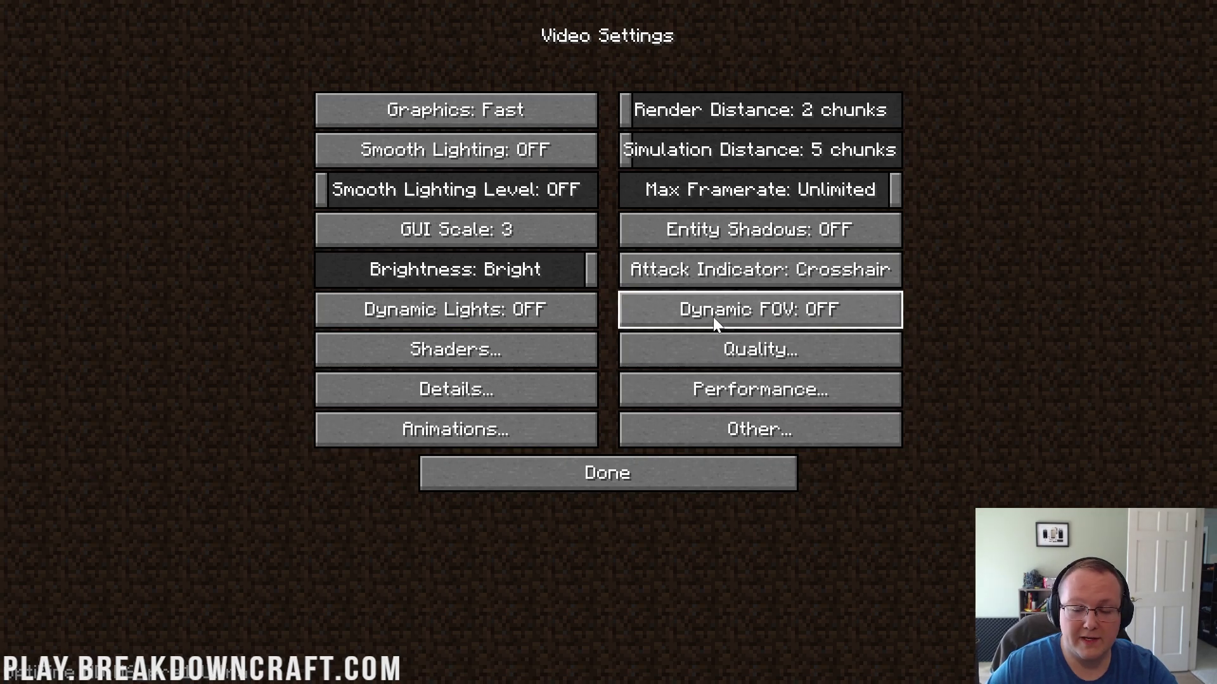
click(667, 312)
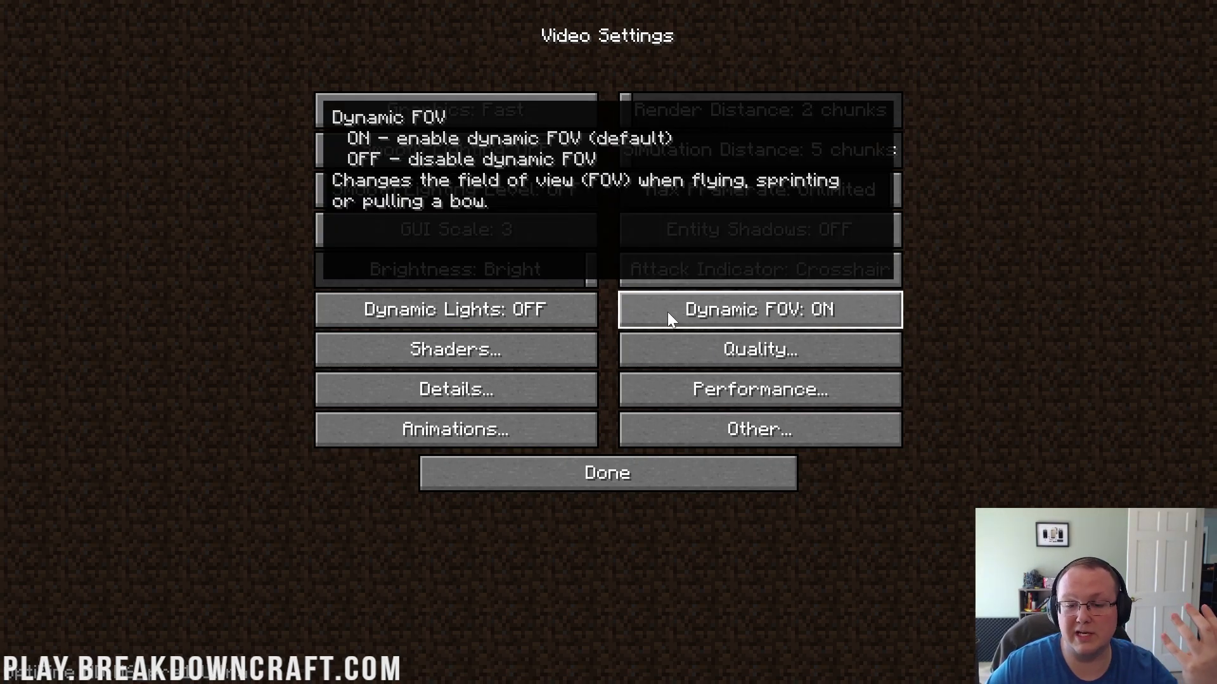
click(666, 312)
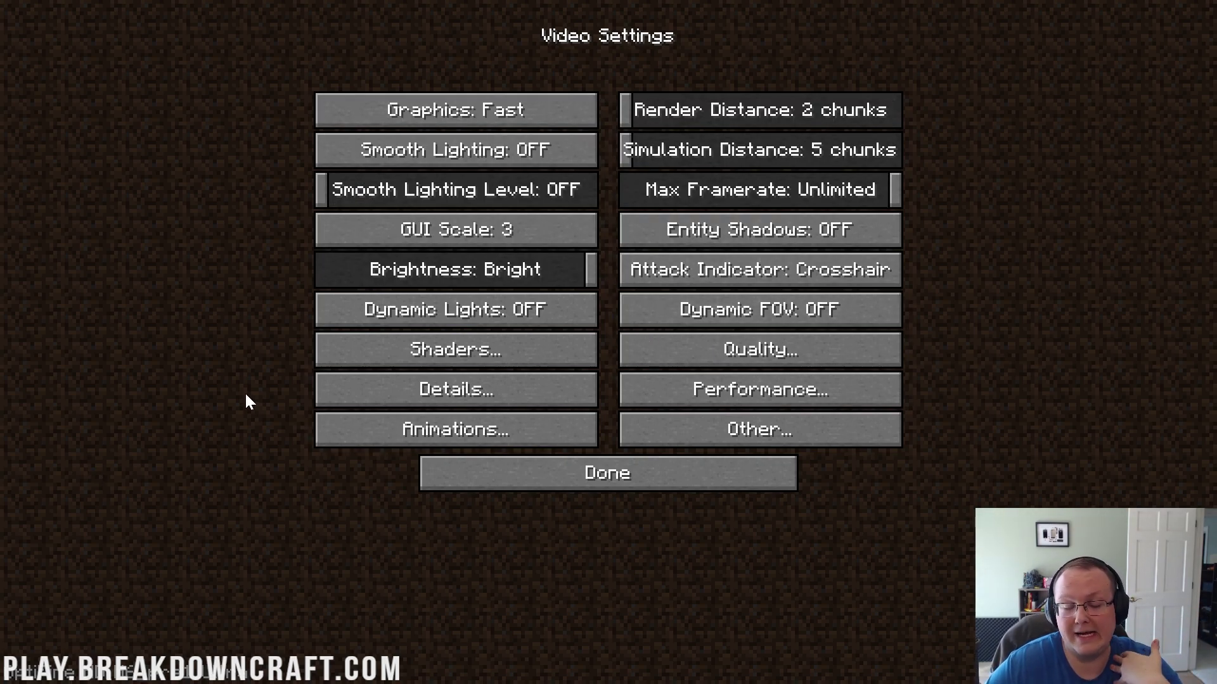
click(347, 349)
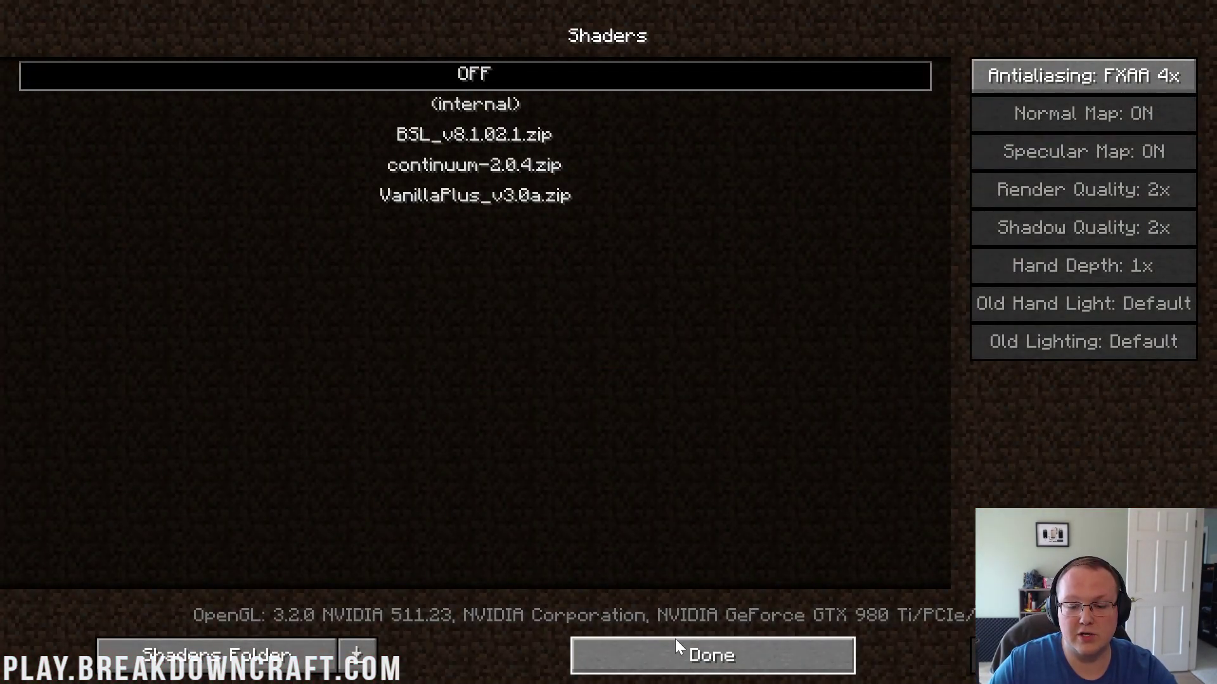
click(676, 647)
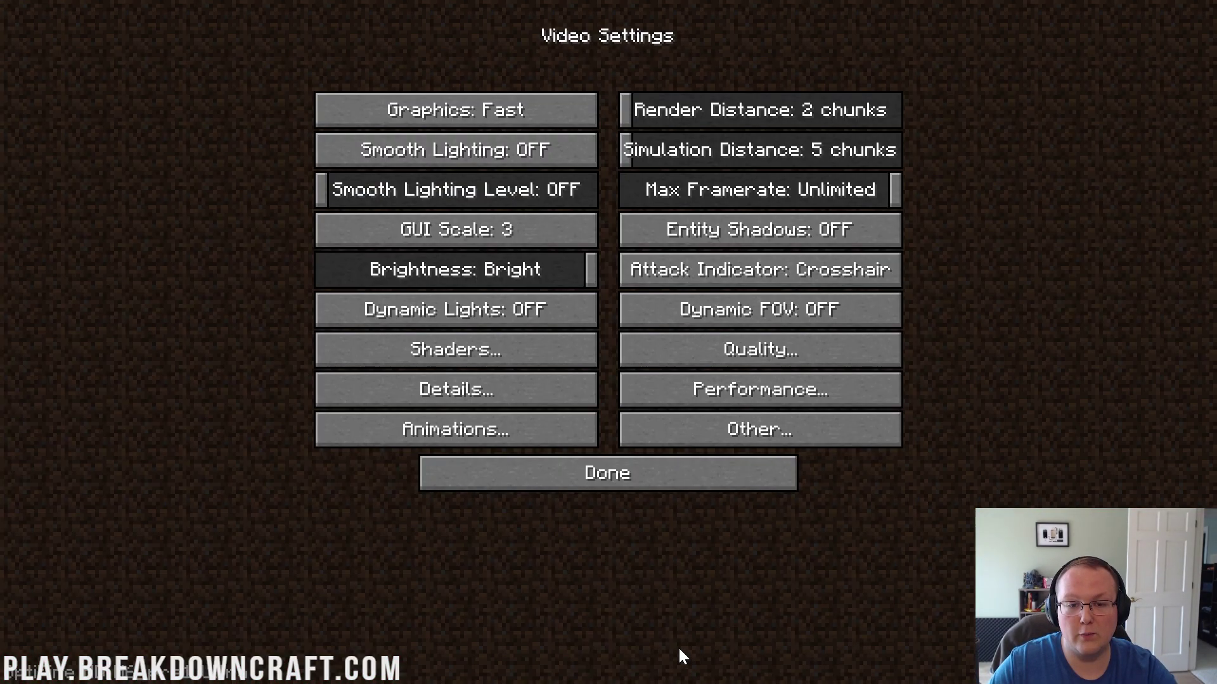
Turn off all quality settings, from mipmap levels and random entities to distortion and FOV effects, with mipmap type at Nearest, and return to the video settings
click(713, 367)
drag(457, 116, 109, 124)
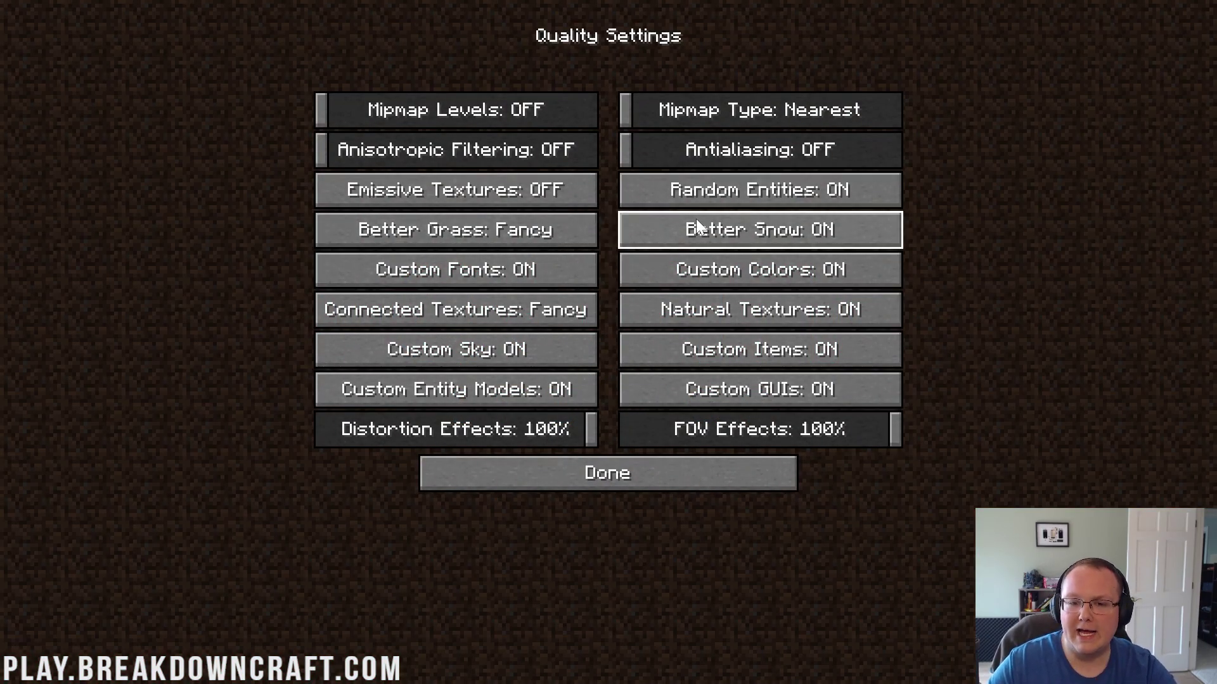
click(735, 201)
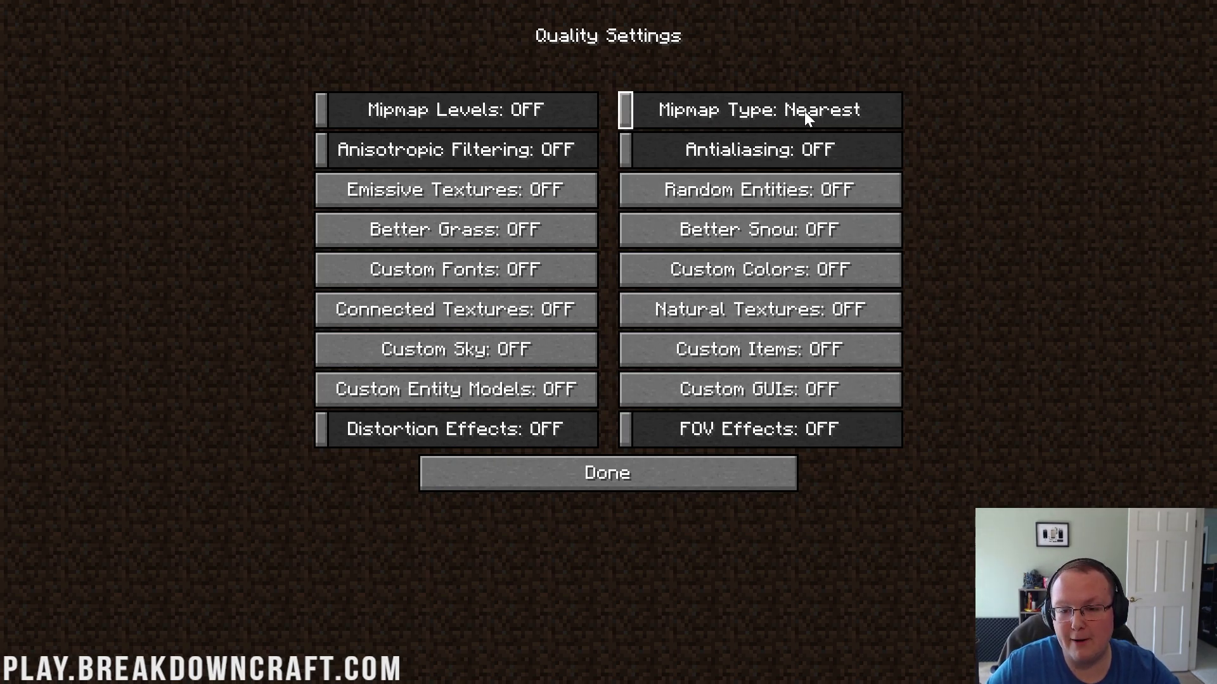
click(535, 481)
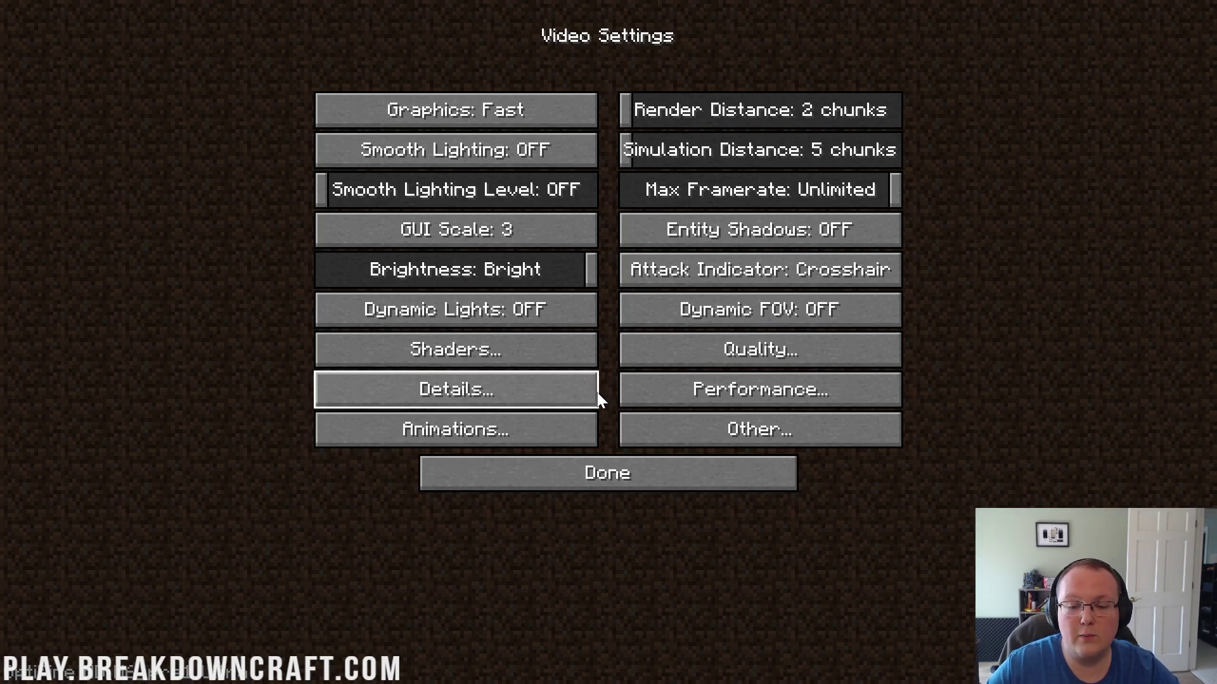
In the detail settings, turn off cloud height and rain & snow, and set trees to Fast
click(552, 398)
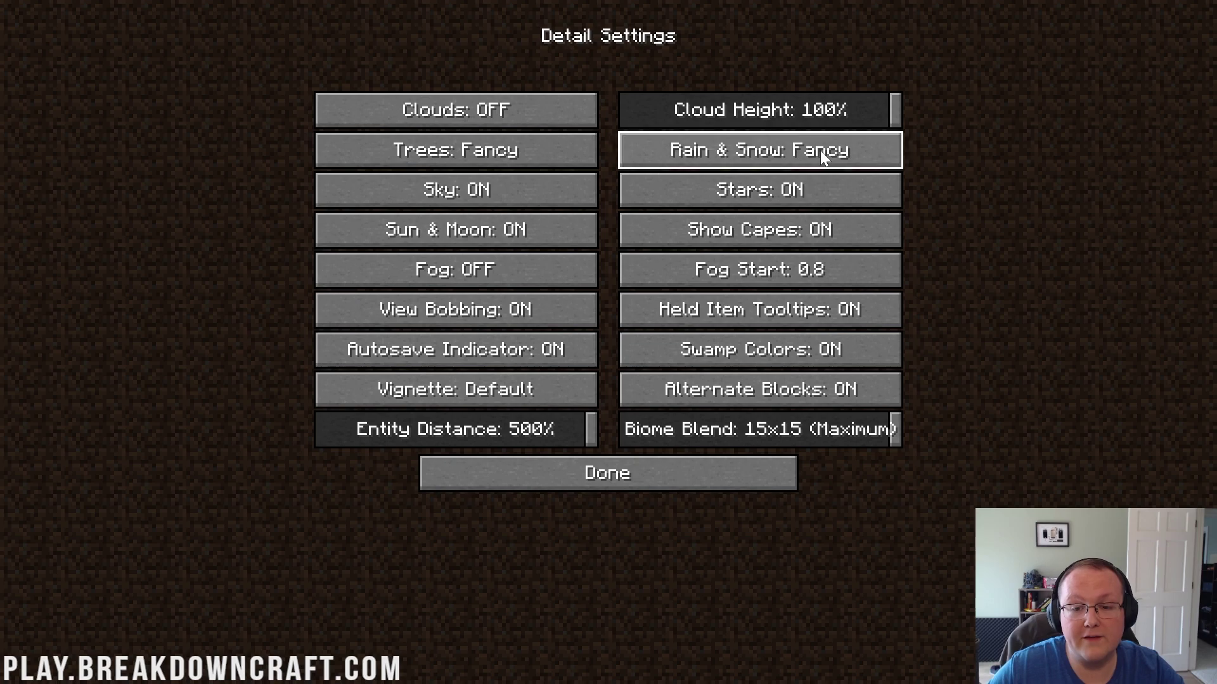
drag(817, 111, 624, 110)
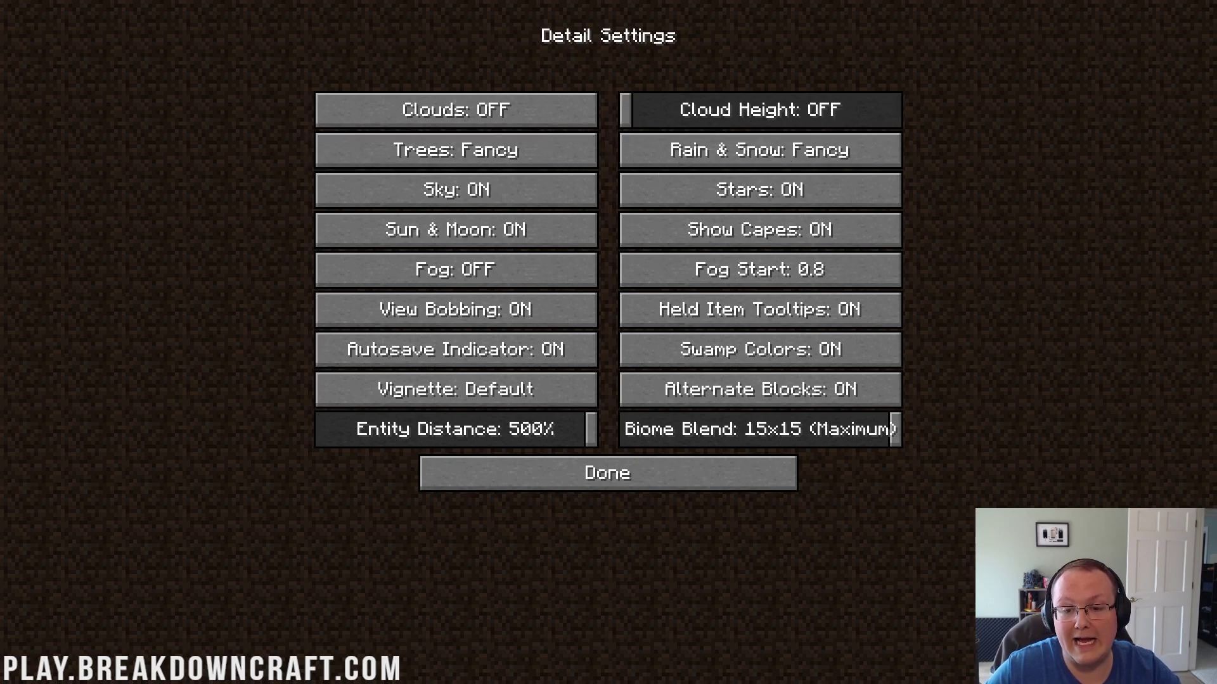
click(451, 162)
click(452, 162)
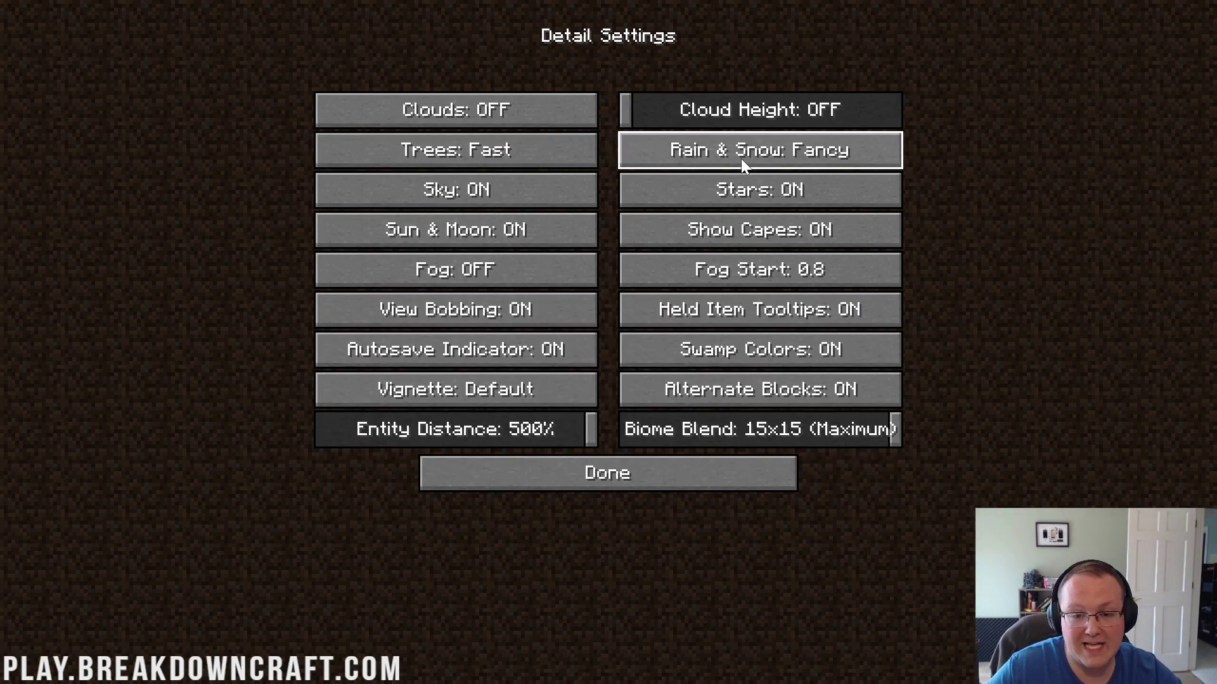
click(745, 156)
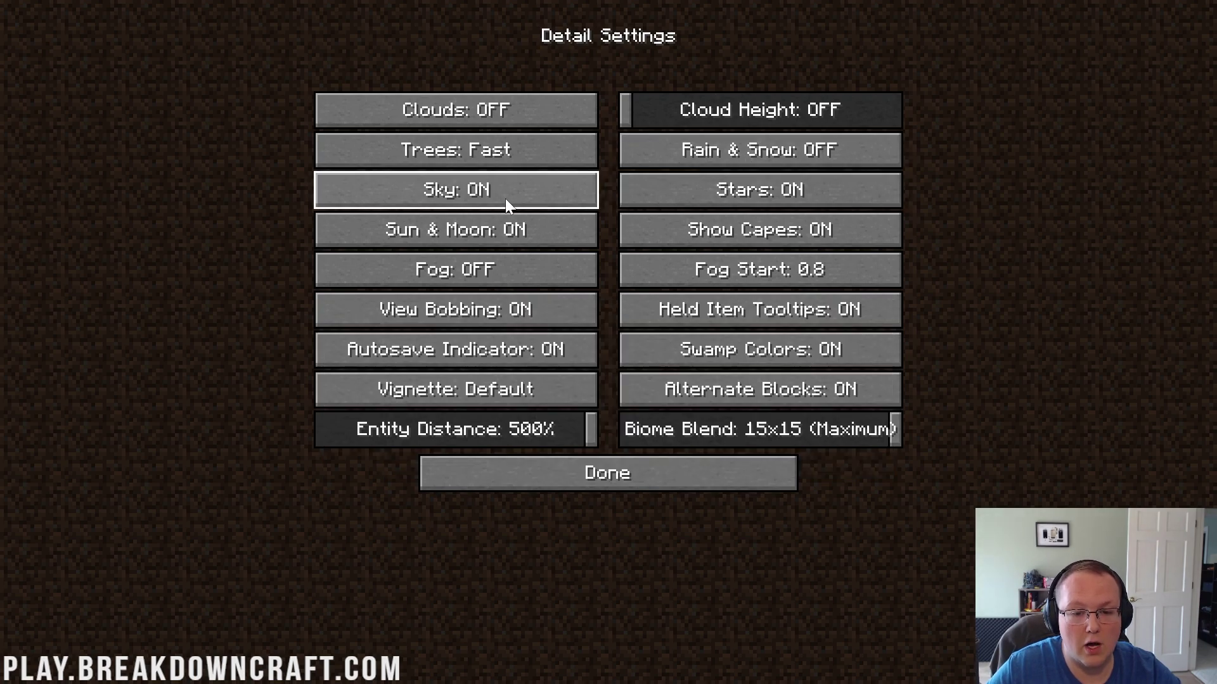
Turn off the sky, stars, sun & moon and show capes options in the detail settings
click(507, 198)
click(705, 199)
click(471, 239)
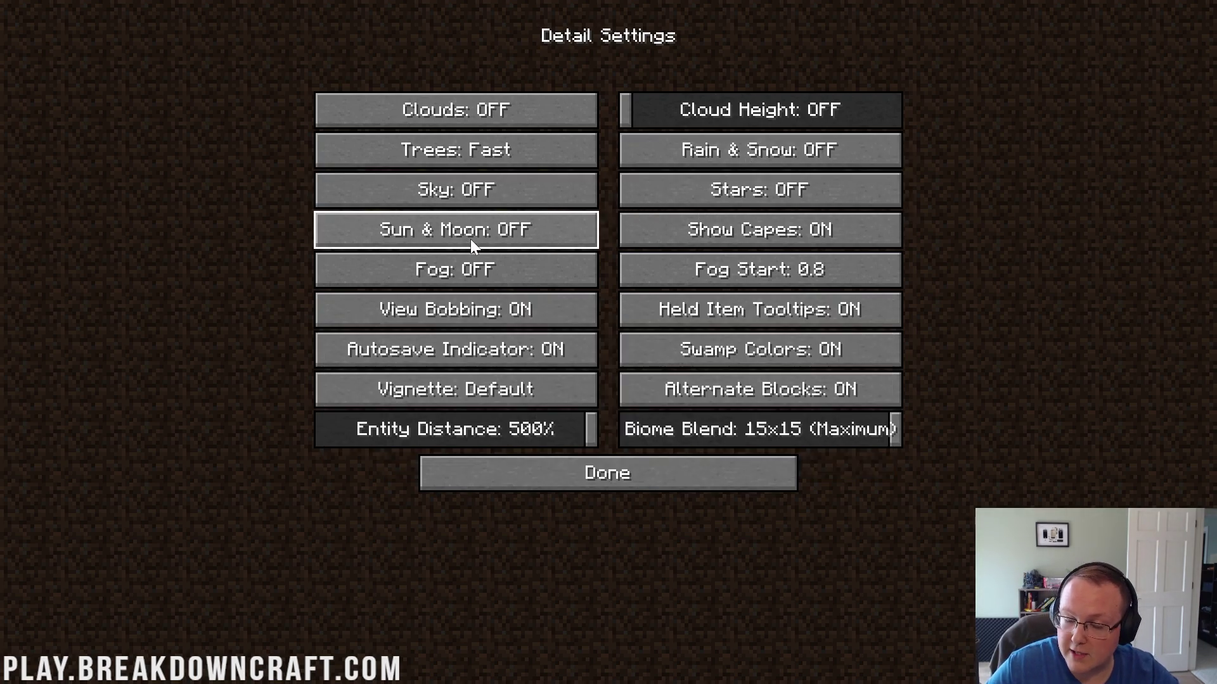
click(762, 234)
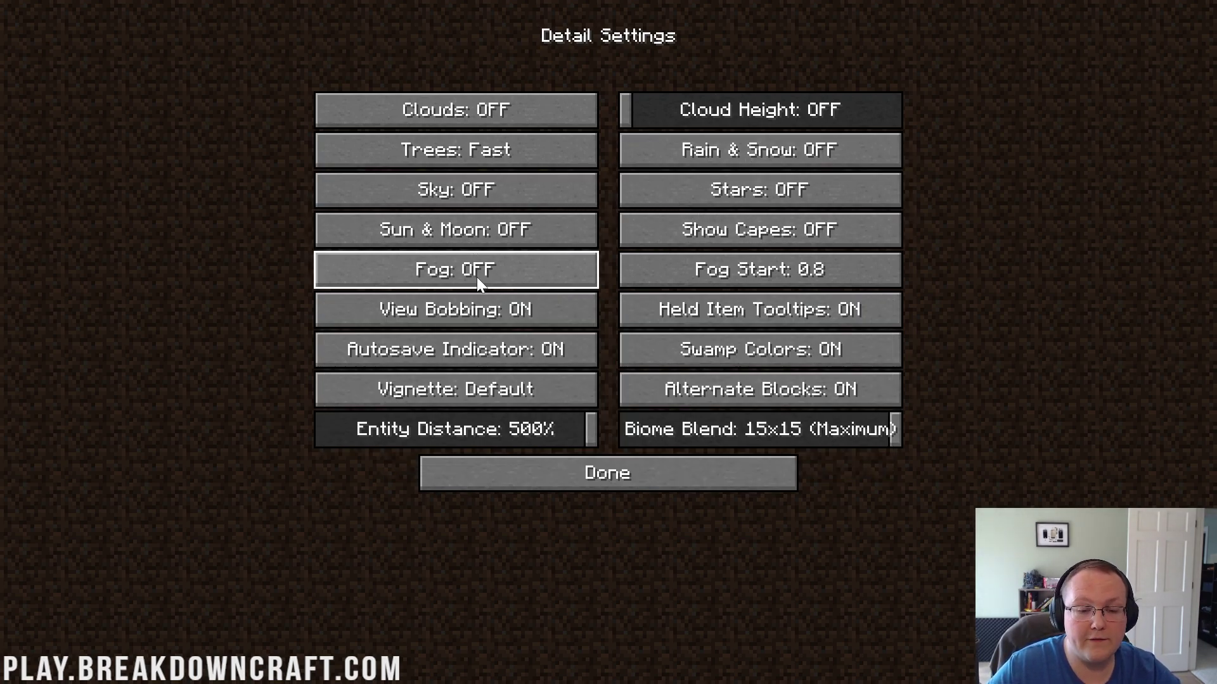
mouse_move(727, 272)
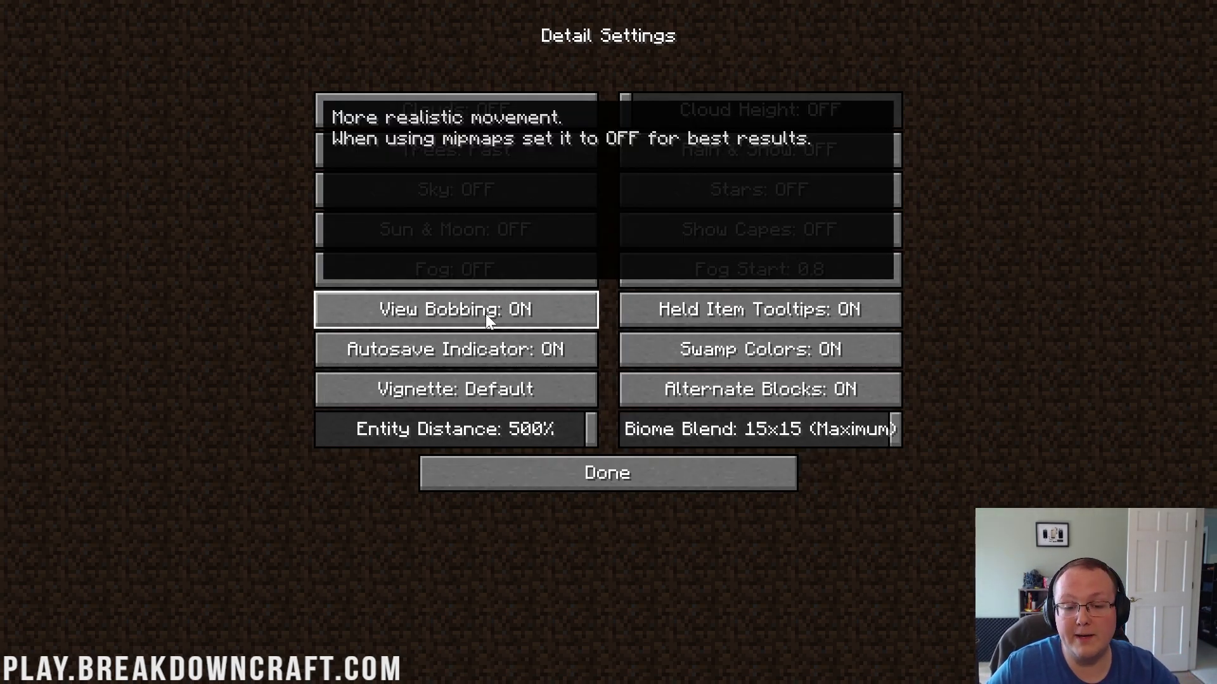
click(486, 314)
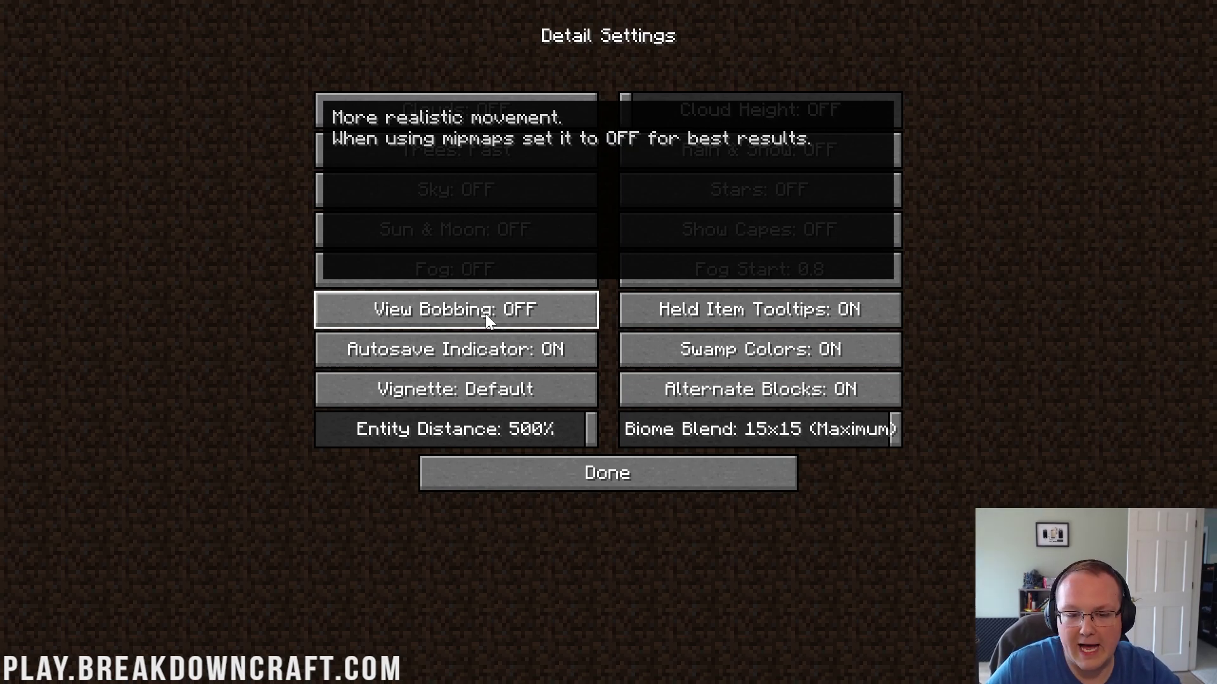
click(485, 314)
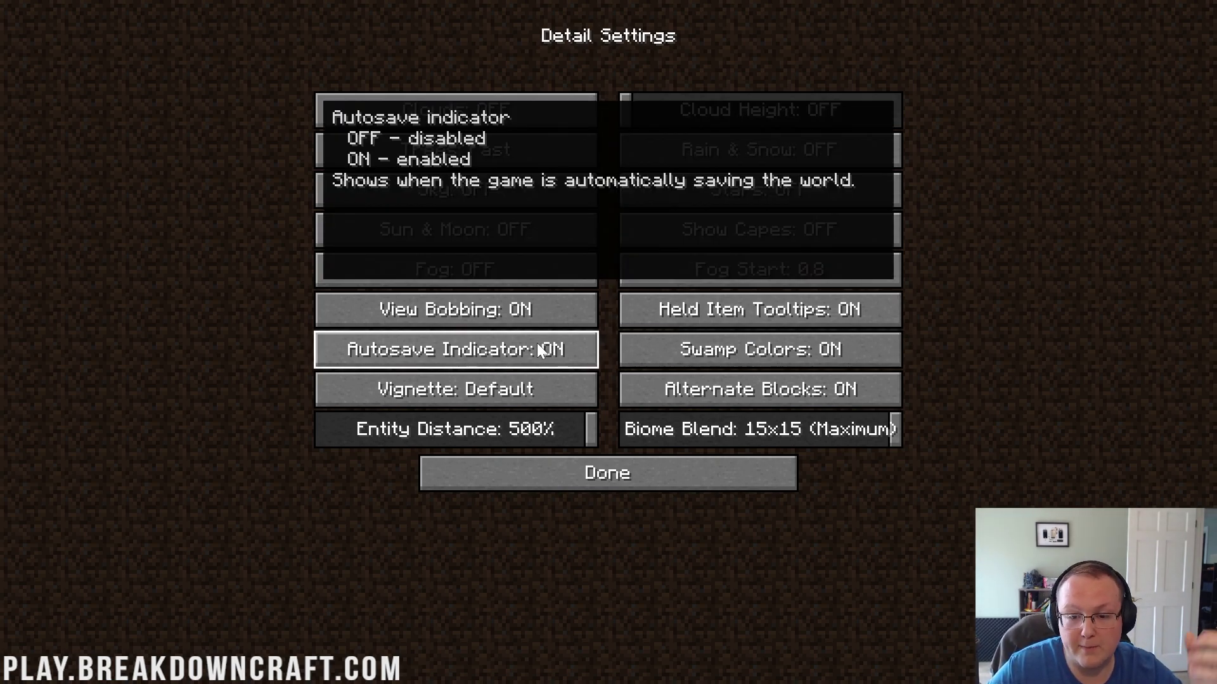
Turn off swamp colors and alternate blocks, and set the vignette to Fast
click(703, 353)
click(544, 389)
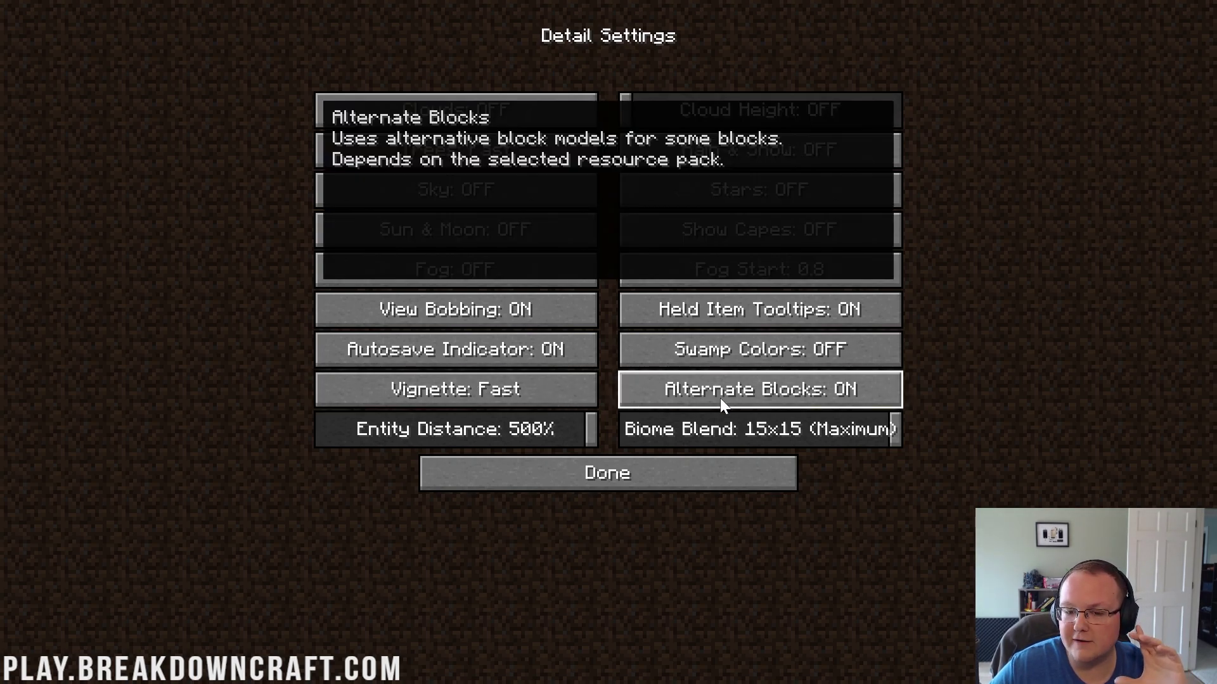
click(720, 398)
Set the entity distance to 50% and biome blend to OFF (Fastest), and return to the video settings
drag(572, 416, 321, 429)
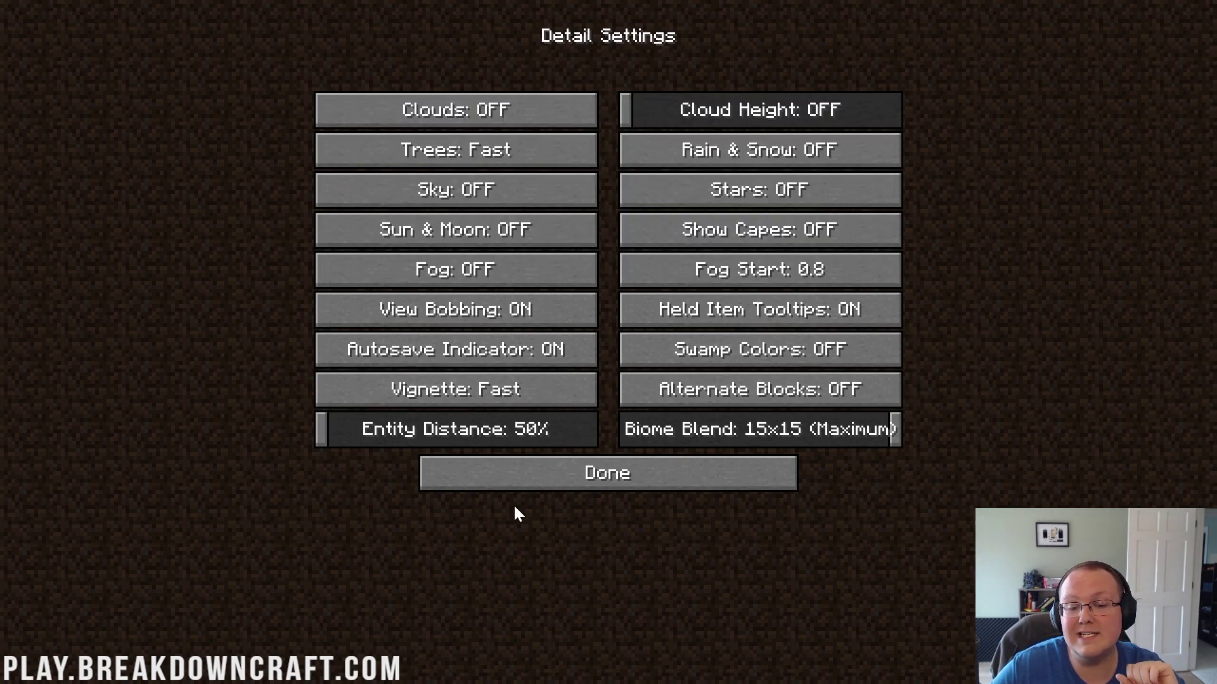
drag(698, 437, 626, 429)
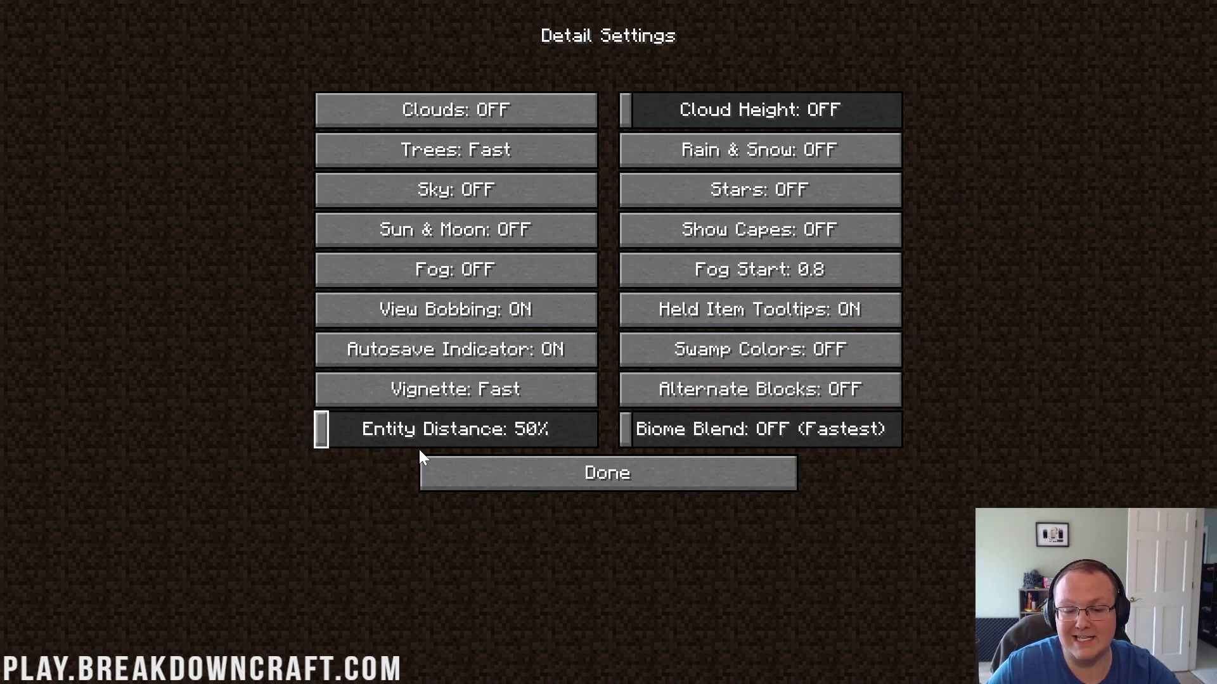
click(569, 481)
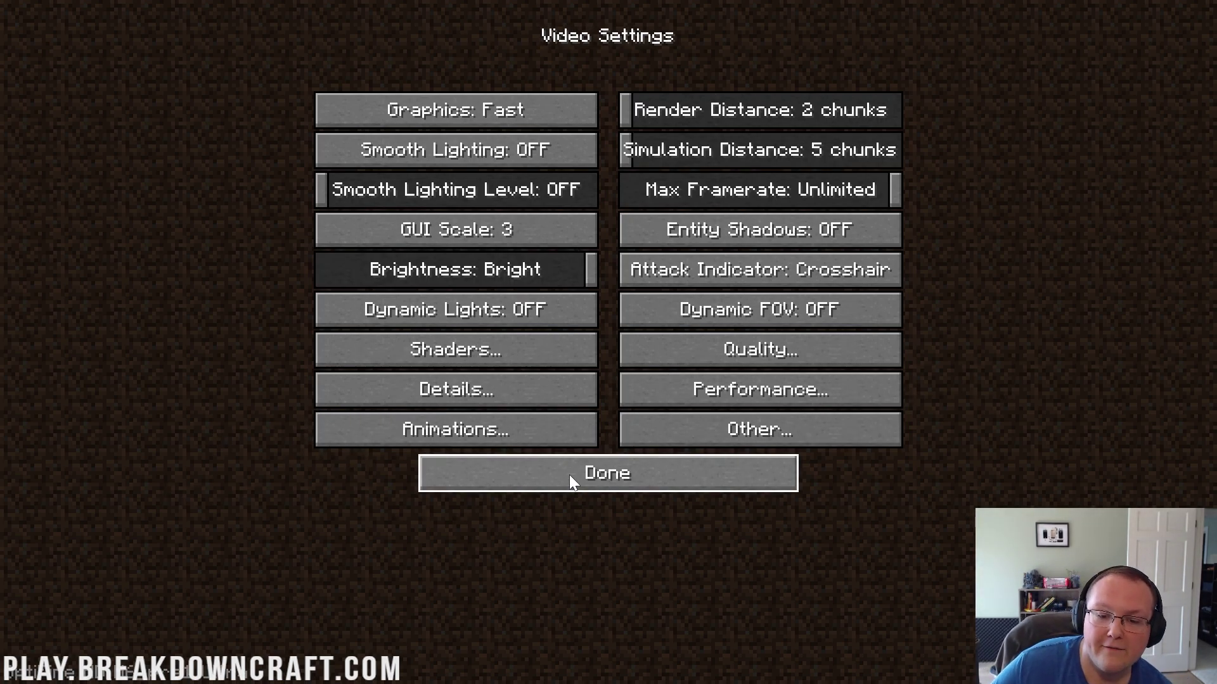
In the performance settings, turn on Fast Render, Fast Math and Smart Animations
click(657, 384)
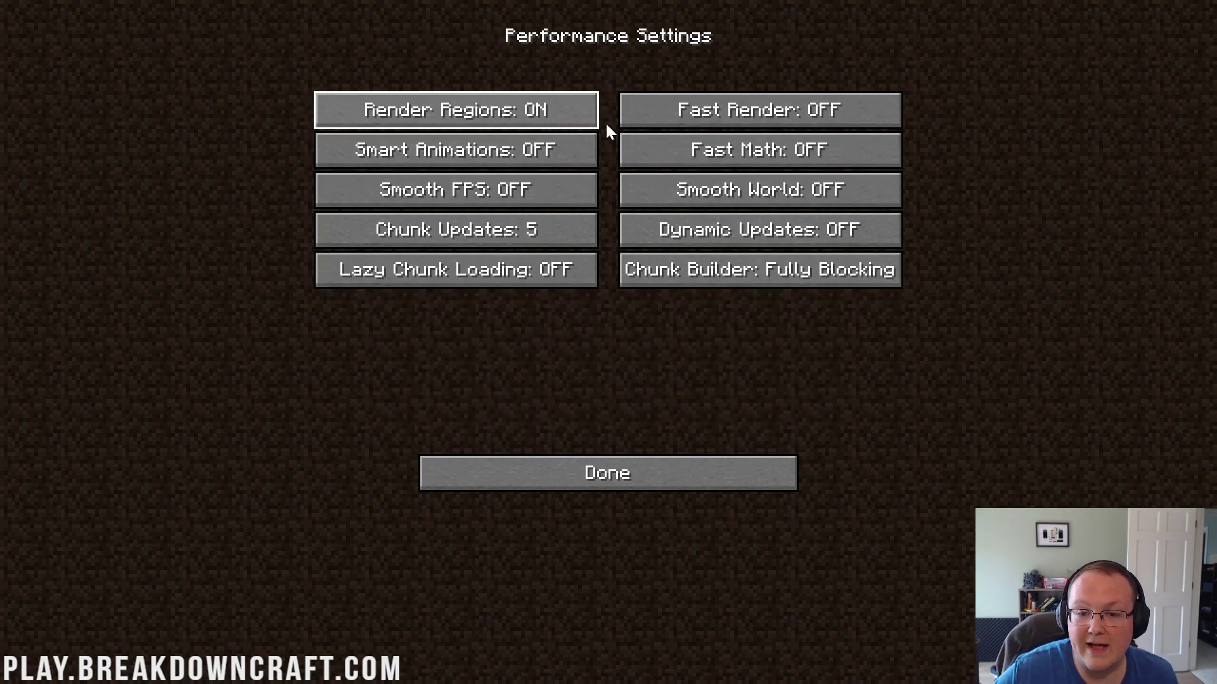
click(640, 117)
click(672, 146)
click(593, 153)
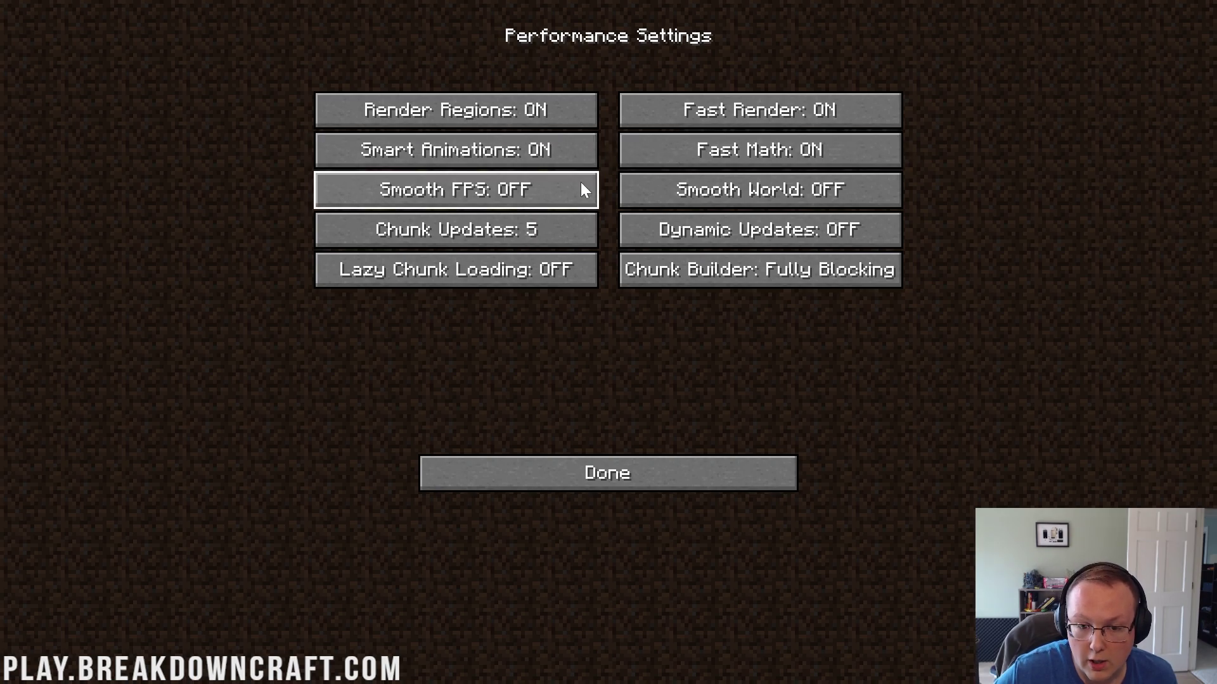
Try Smooth FPS and Smooth World on, setting each back to OFF
mouse_move(448, 194)
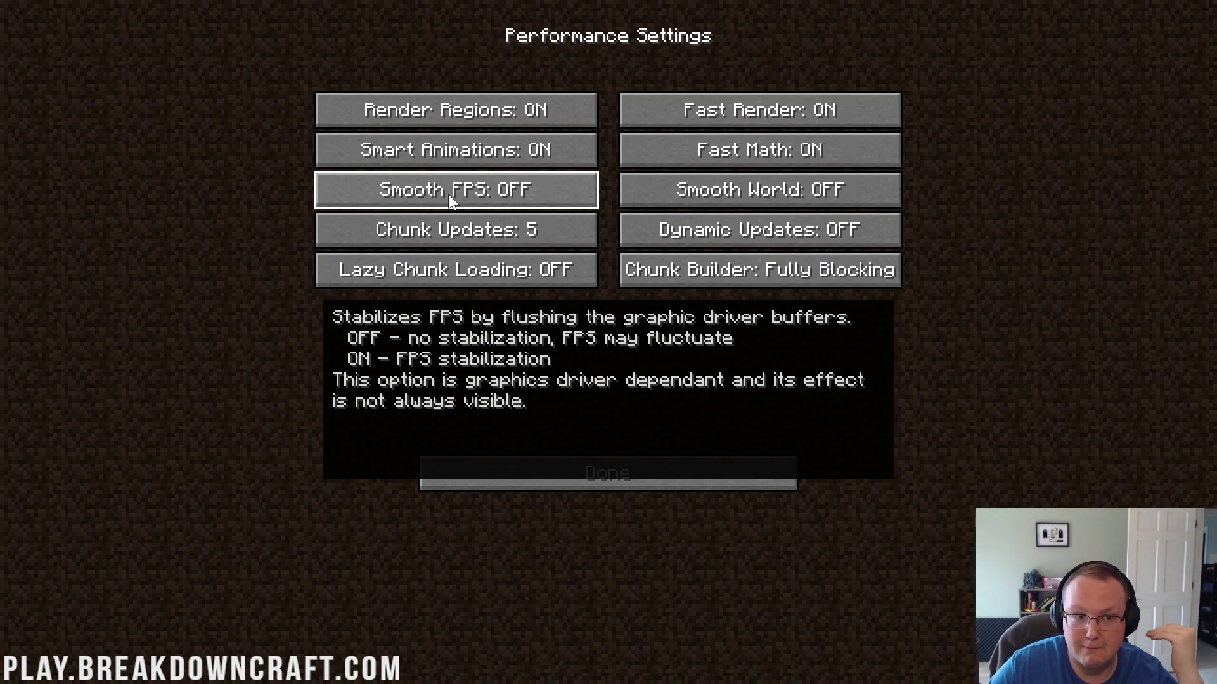
click(447, 194)
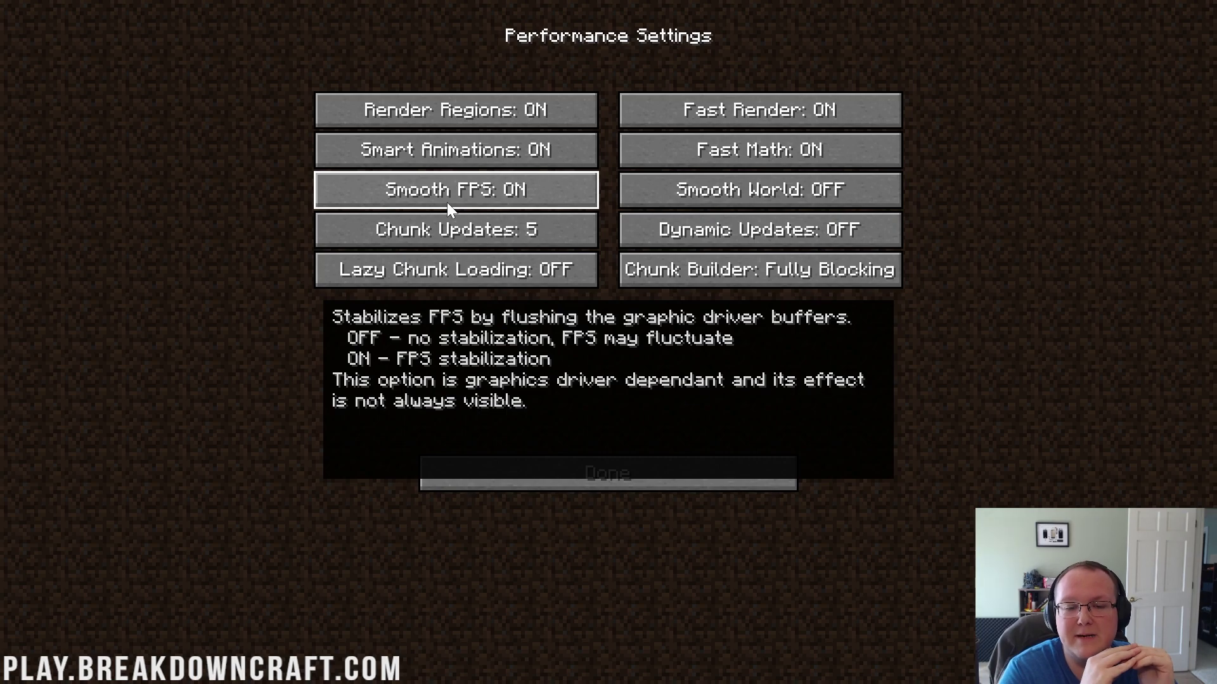
click(447, 202)
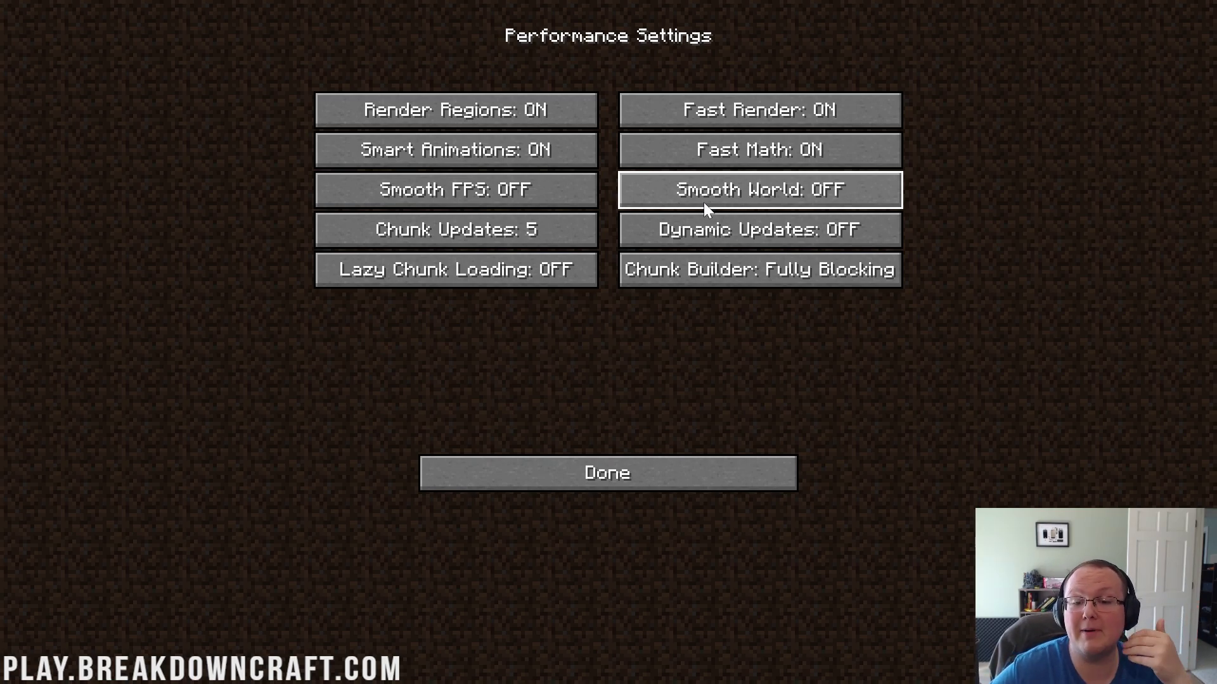
mouse_move(704, 202)
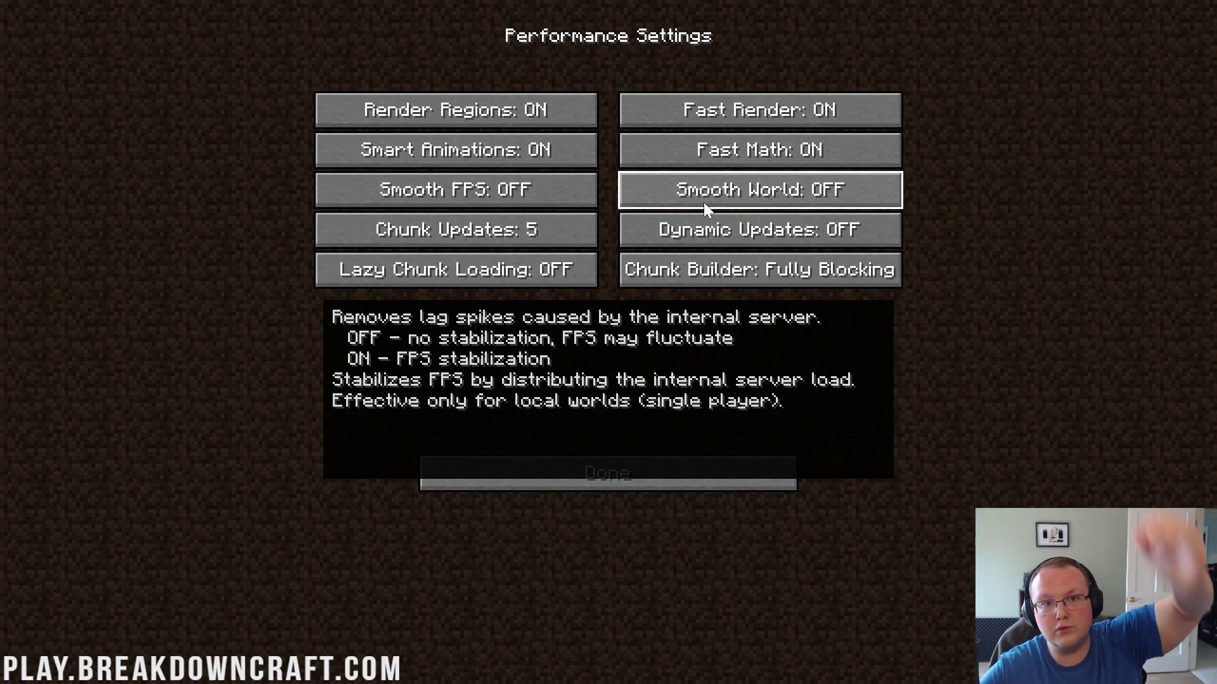
click(704, 203)
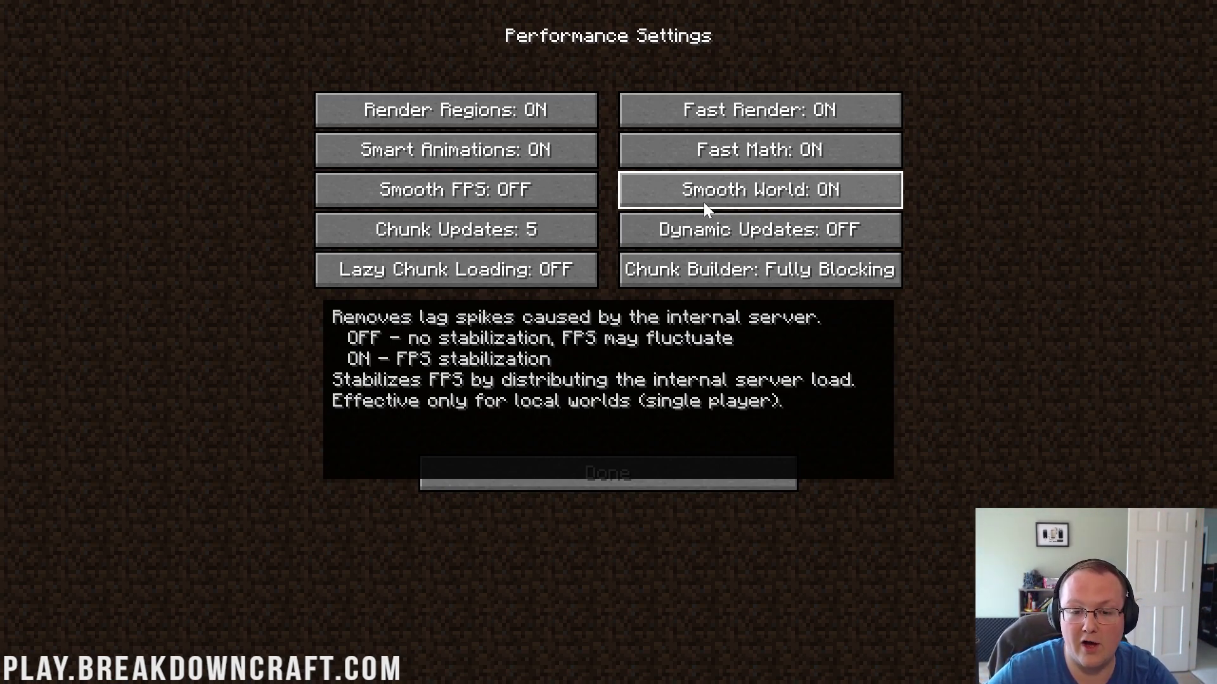
click(684, 198)
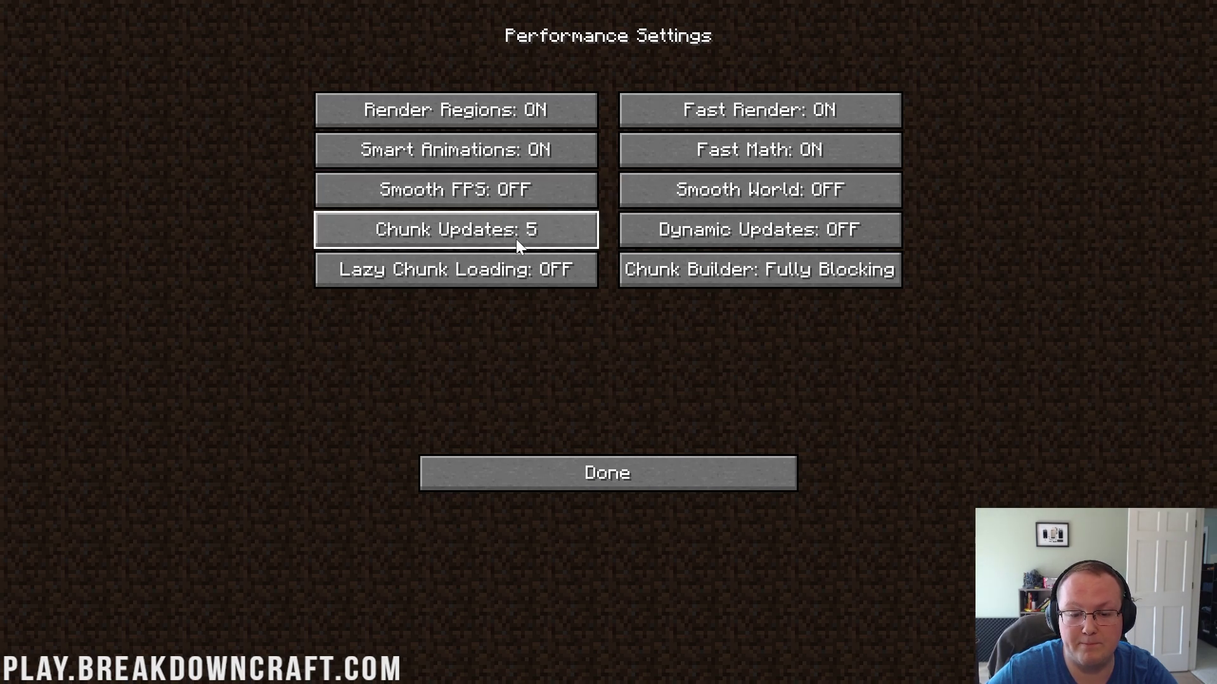
Set Chunk Updates to 1 and turn on Dynamic Updates and Lazy Chunk Loading
click(516, 238)
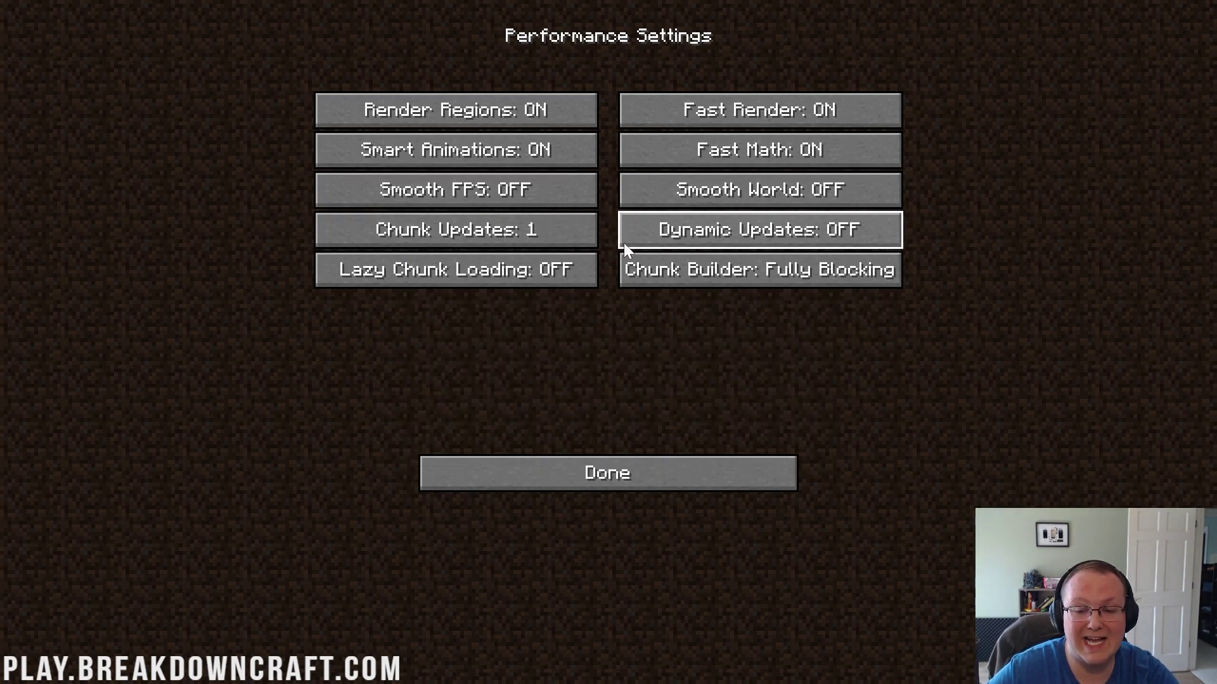
click(628, 241)
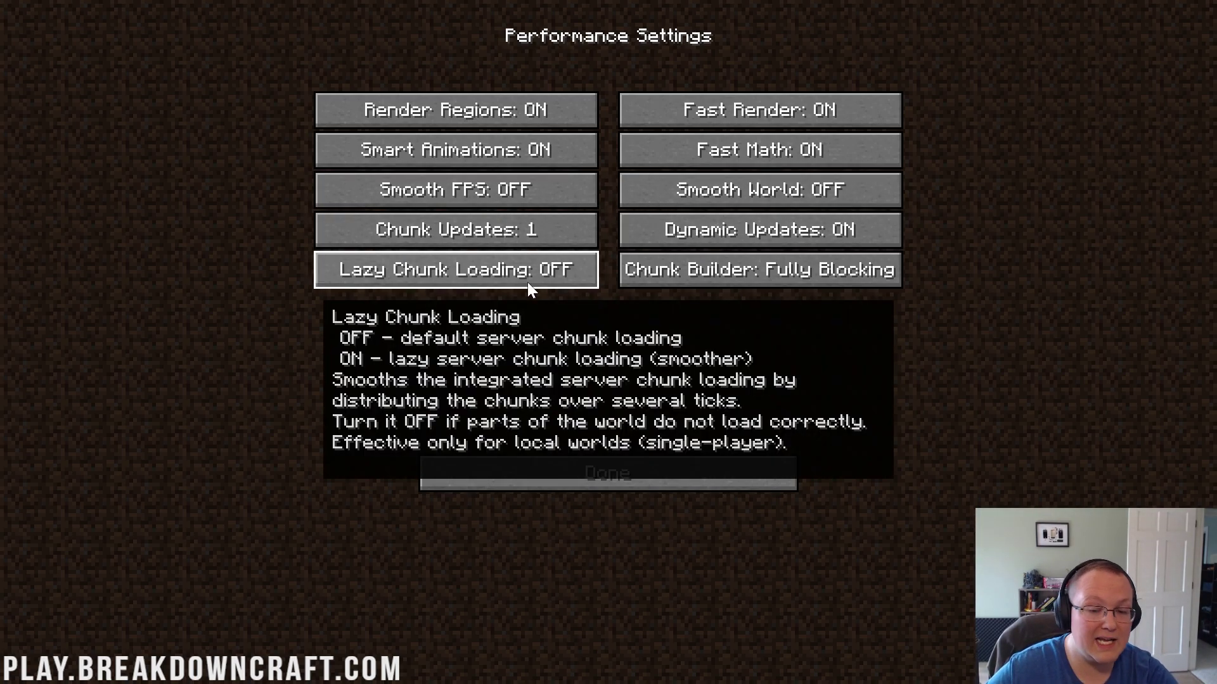
click(528, 283)
Set the Chunk Builder to Threaded, and return to the video settings
click(656, 268)
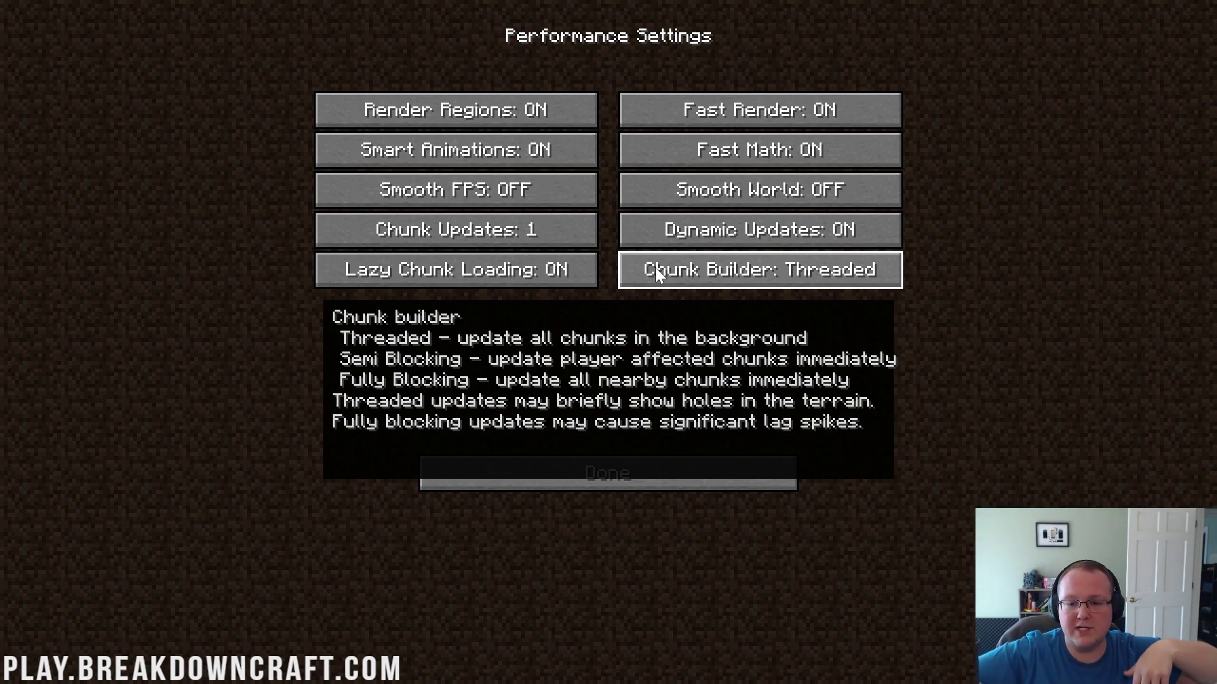
click(655, 267)
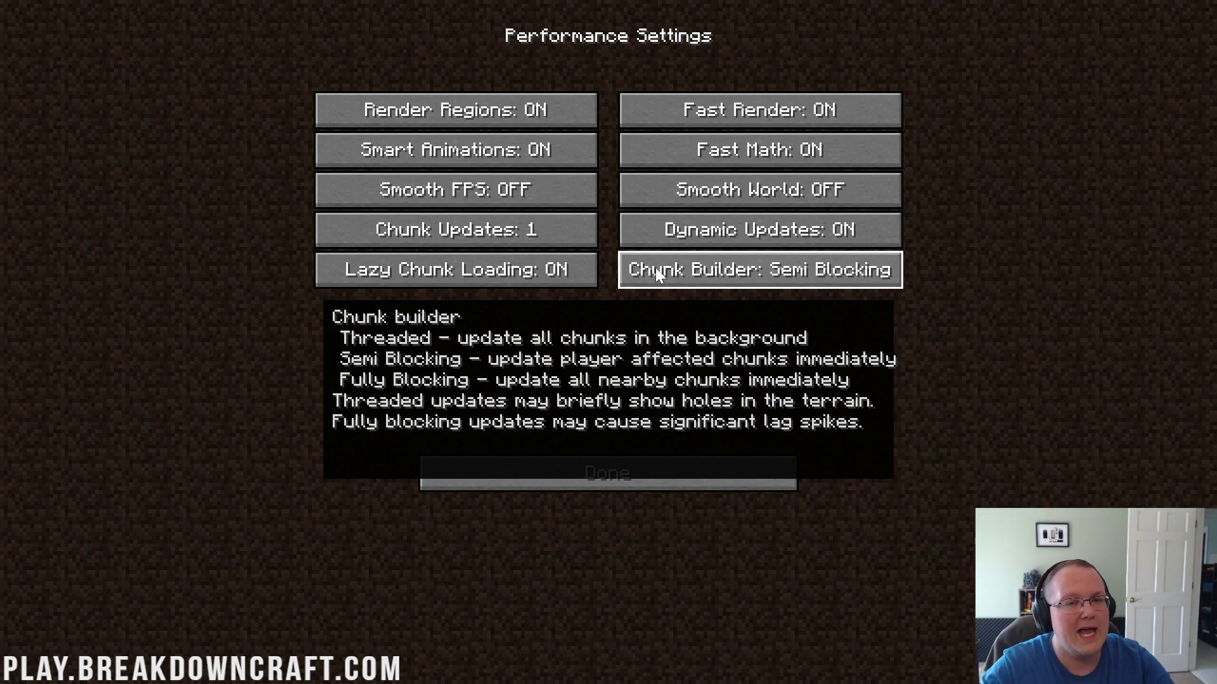
click(655, 272)
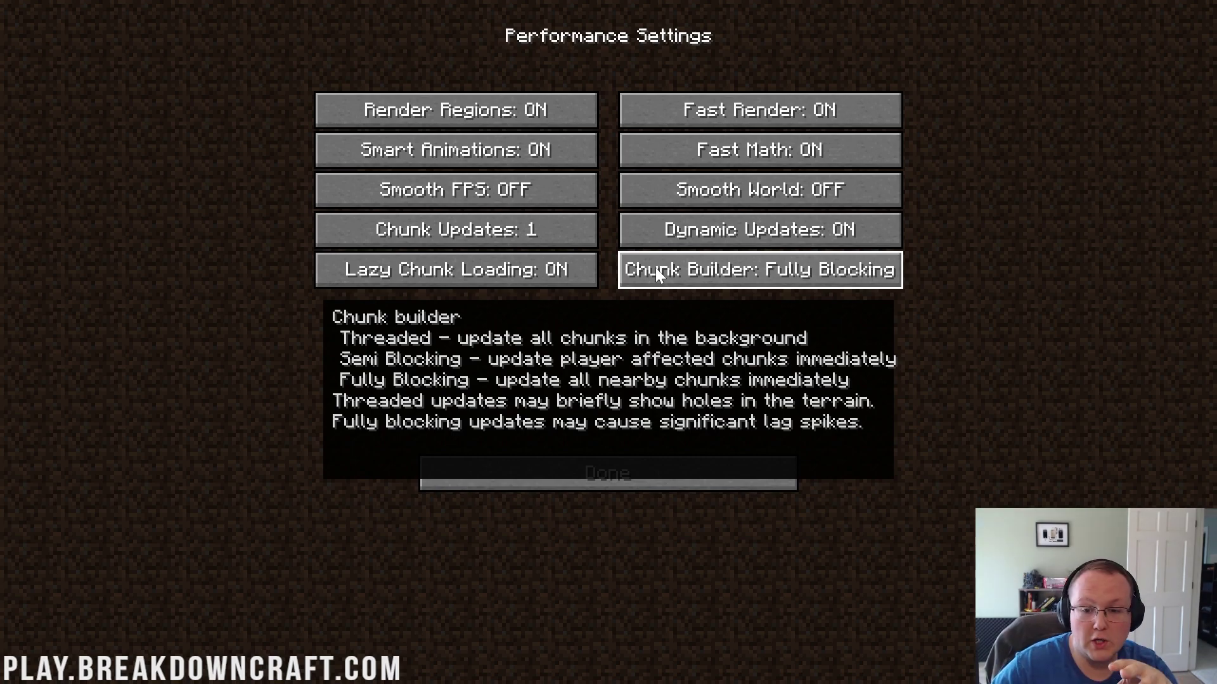
click(655, 273)
click(656, 272)
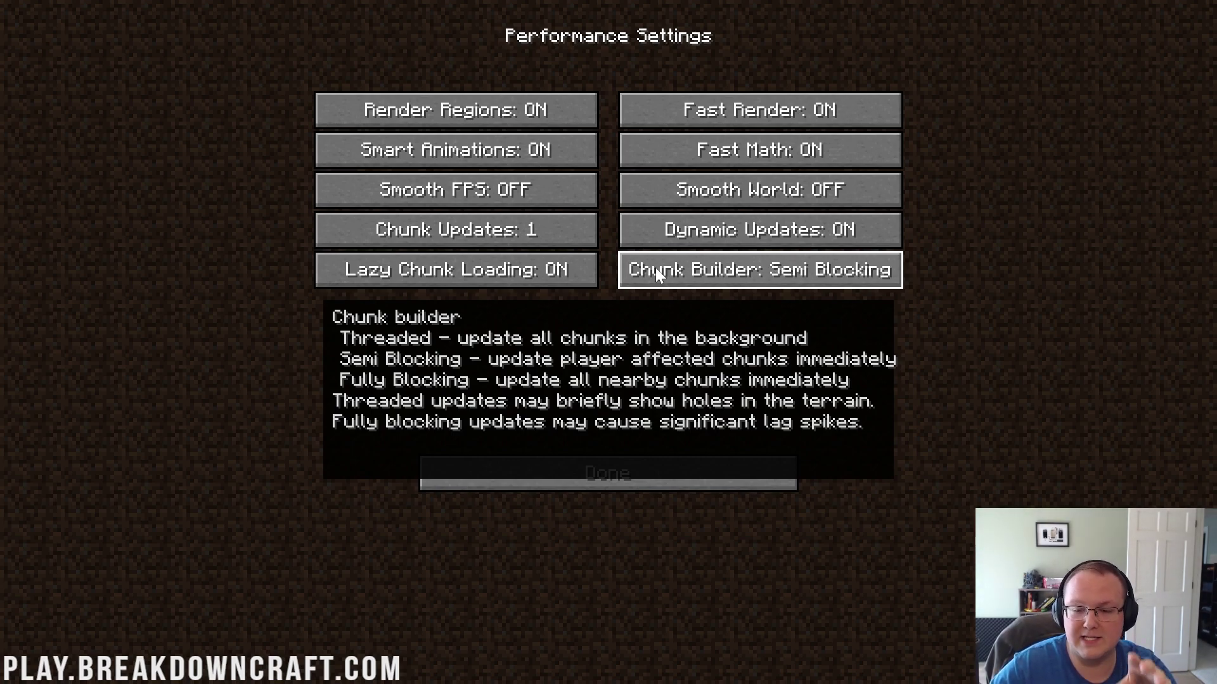
click(656, 270)
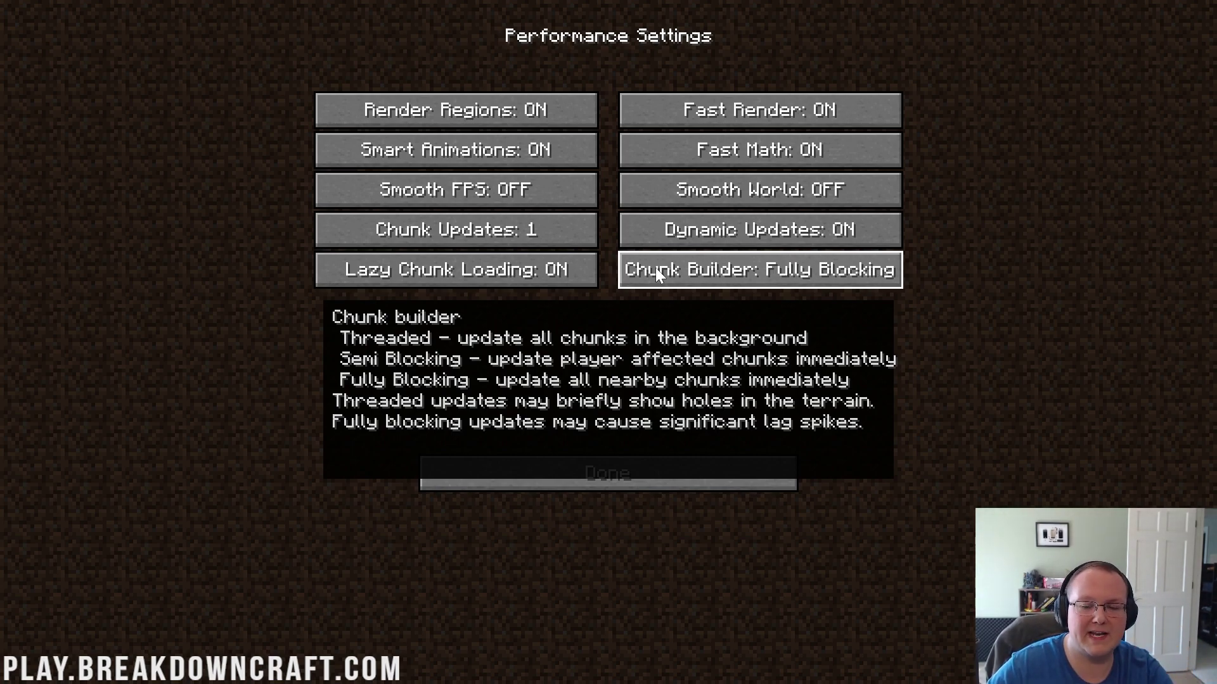
click(655, 269)
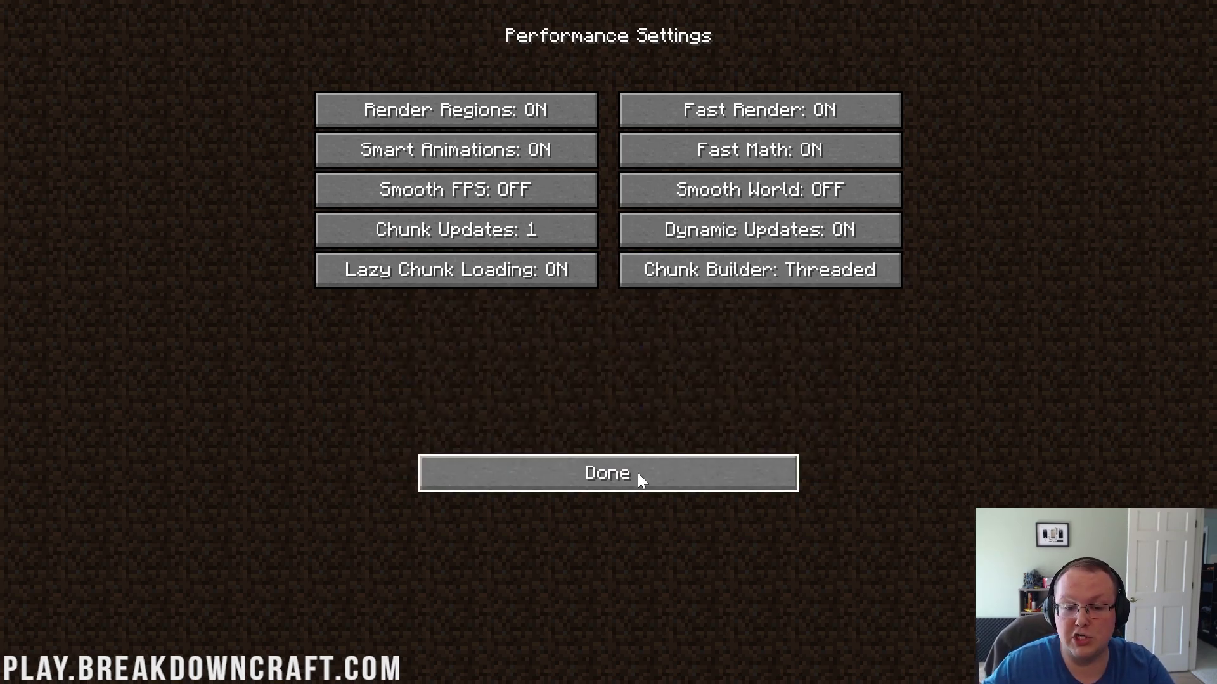
click(637, 475)
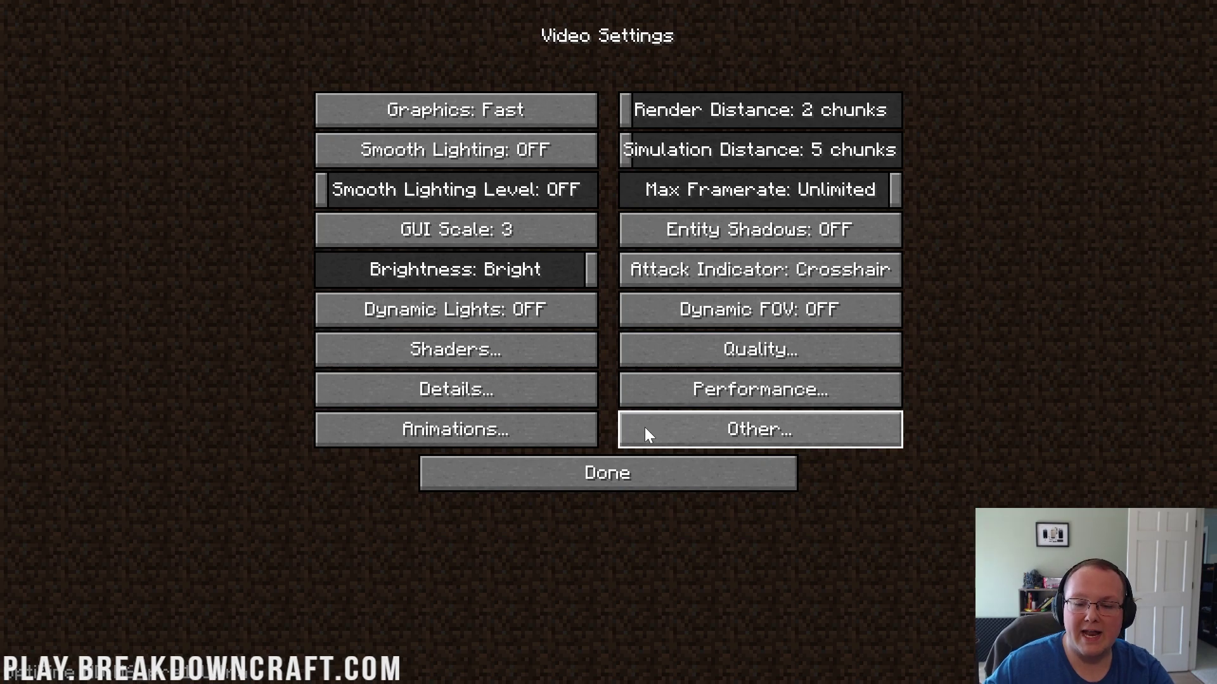
Turn off all animations and particles in the animation settings, and return to the video settings
click(476, 429)
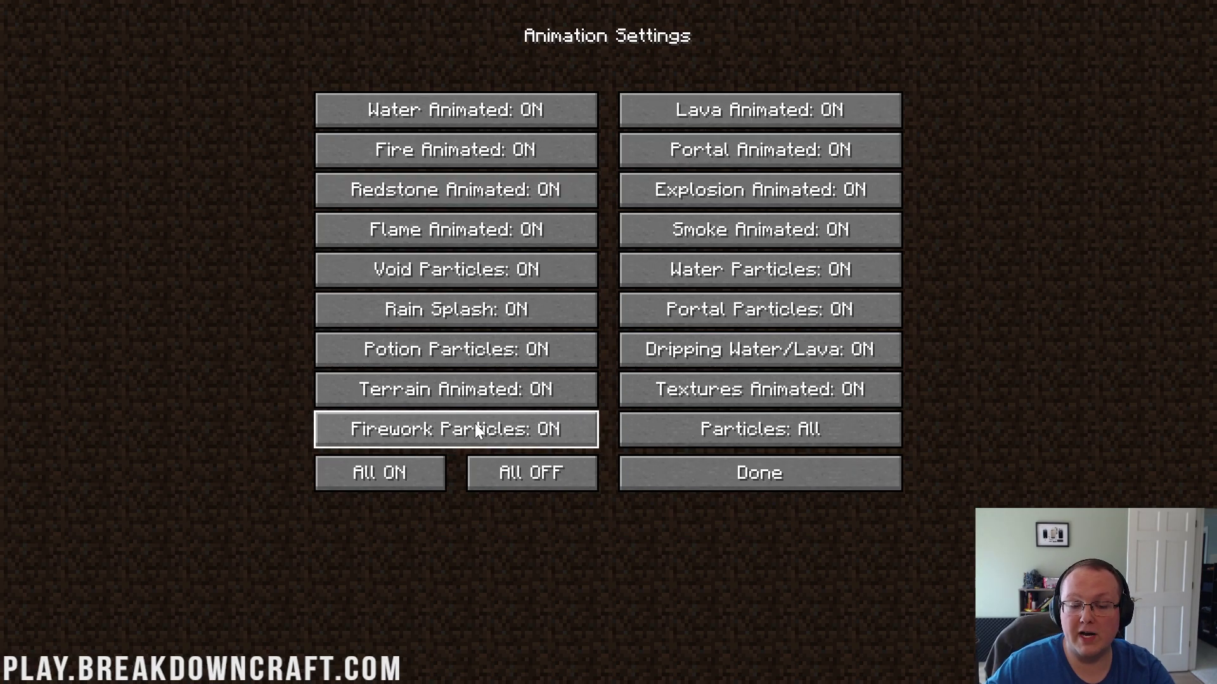
click(542, 478)
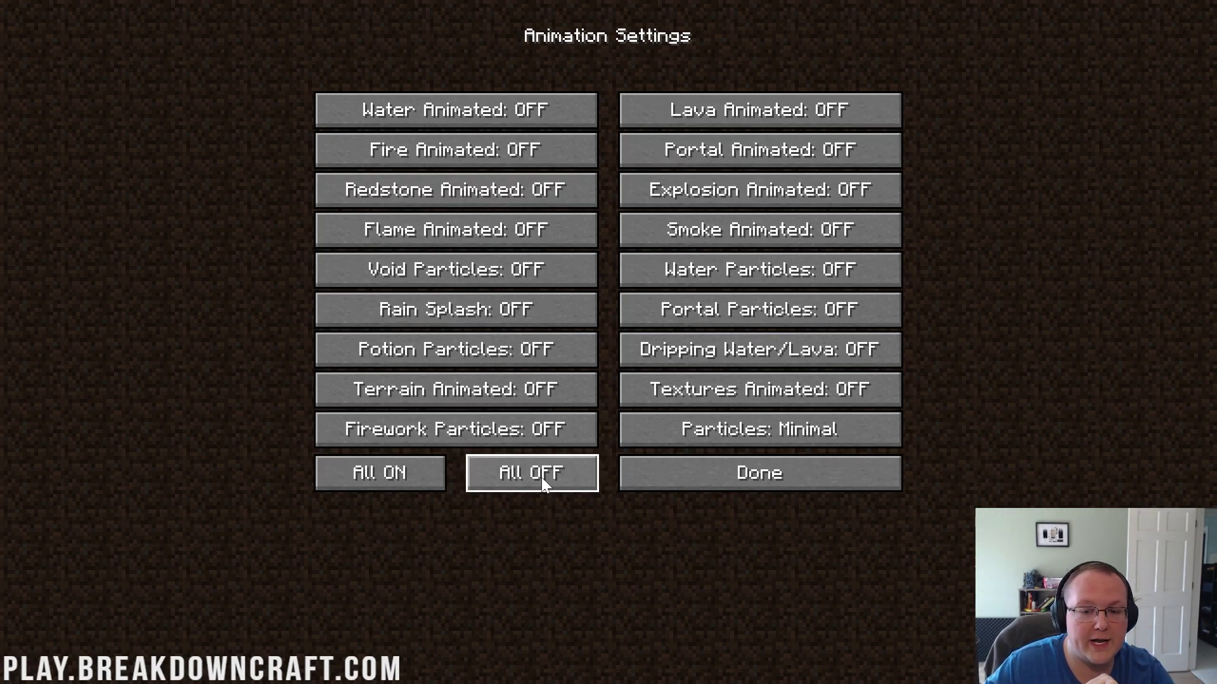
click(738, 463)
Open the other video settings and switch Show FPS off and back on
click(742, 437)
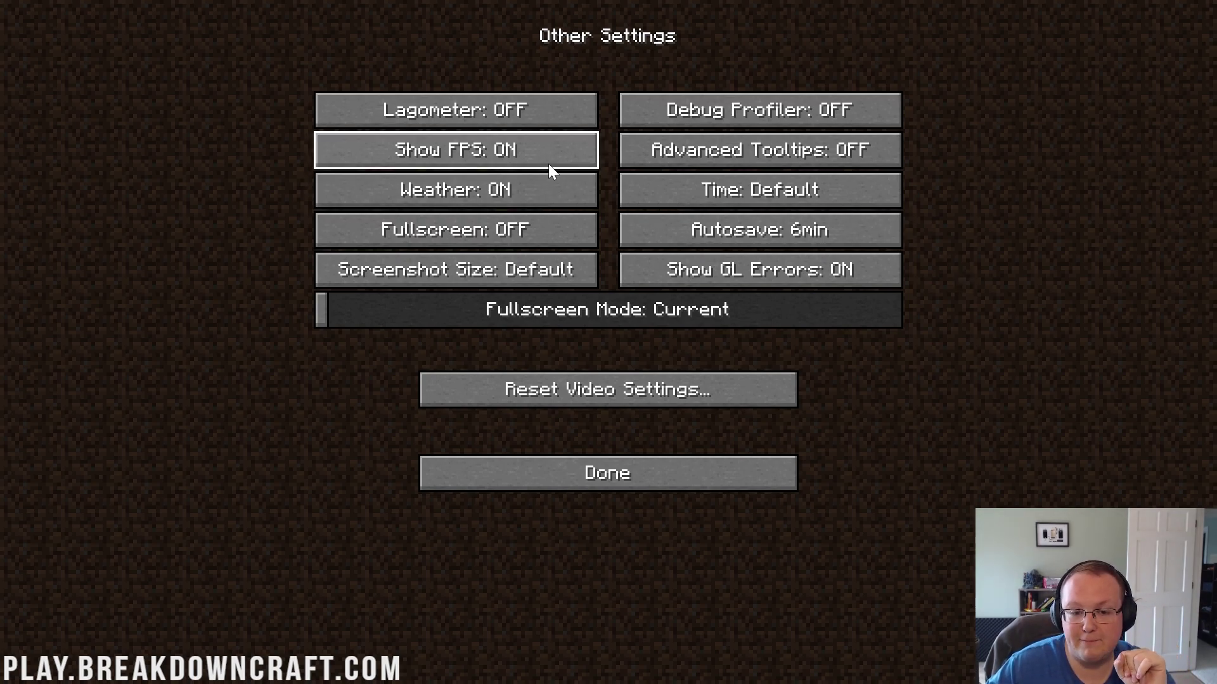
mouse_move(549, 163)
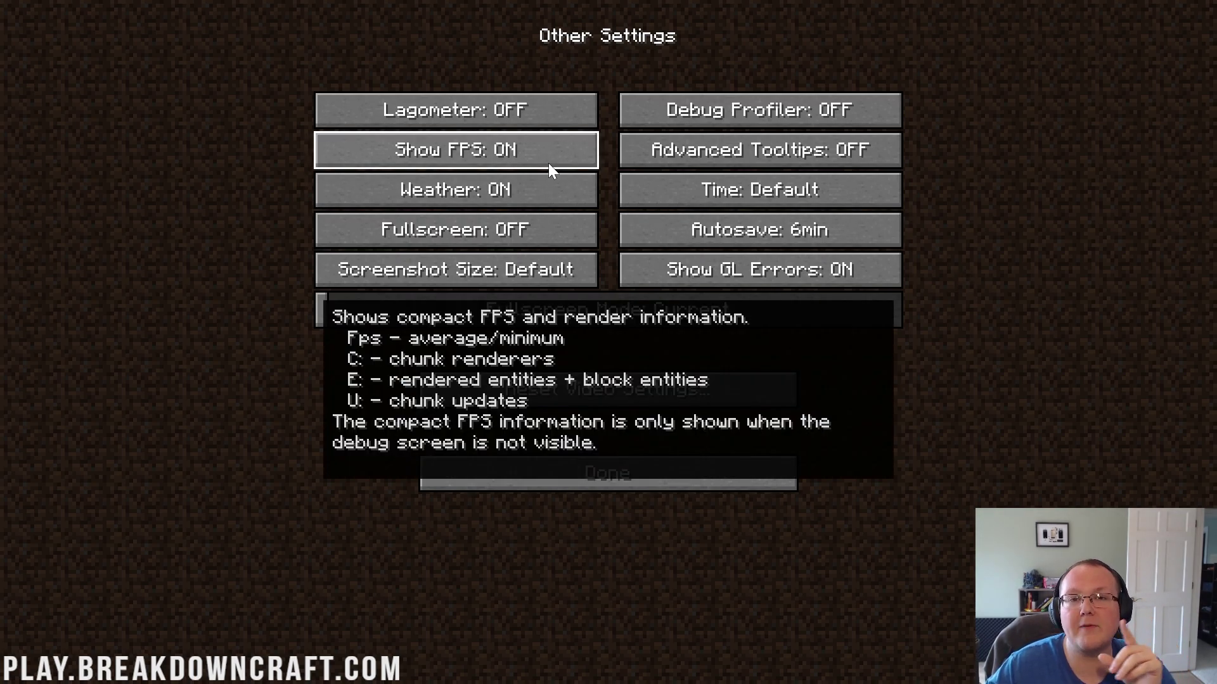
click(549, 159)
click(549, 160)
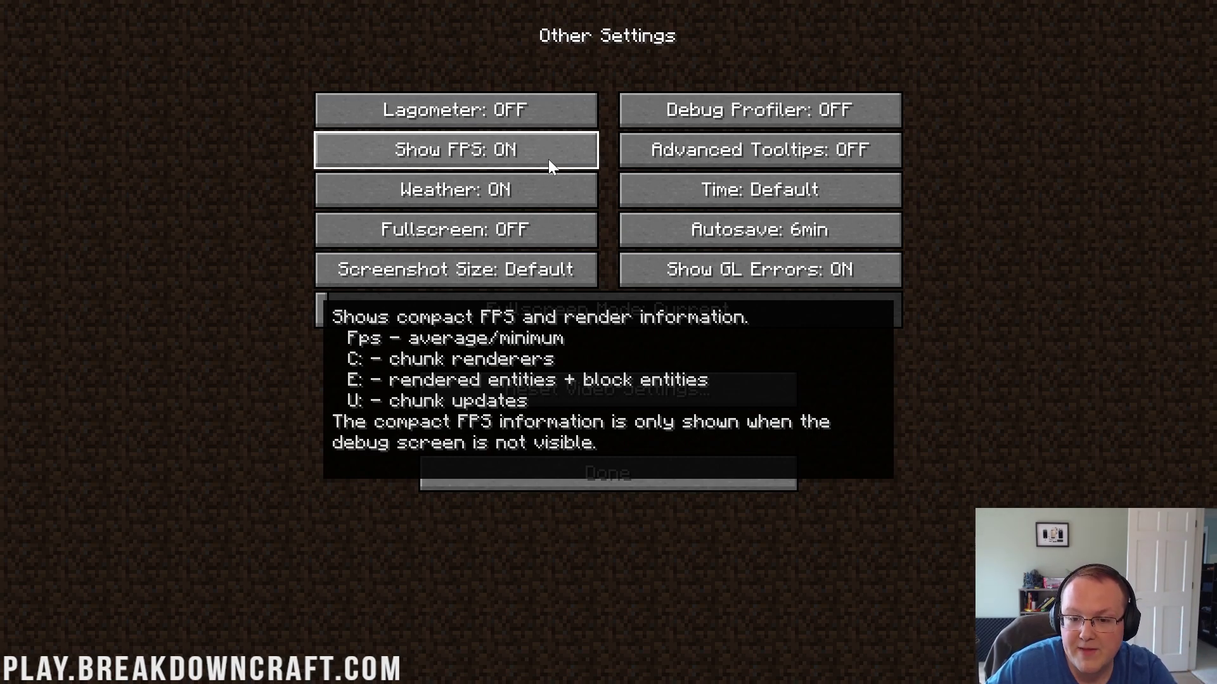
Cycle the autosave interval through its choices, leave it at 6min, and return to the video settings
mouse_move(811, 218)
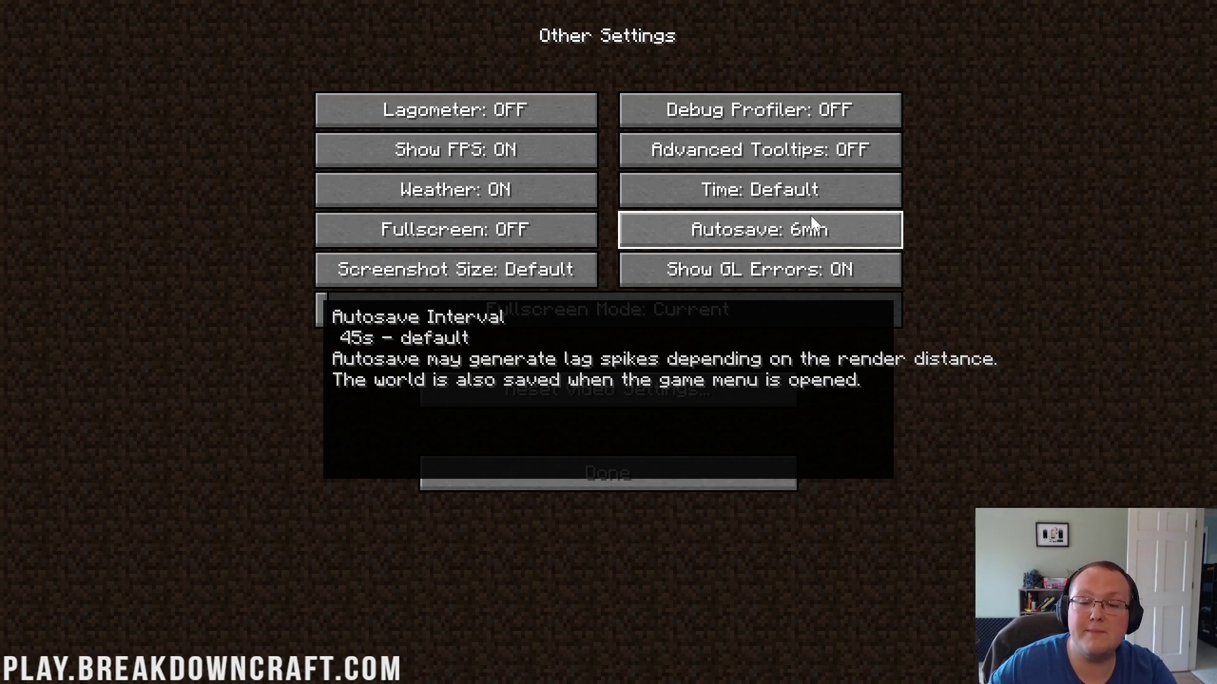
click(817, 241)
click(816, 242)
click(816, 241)
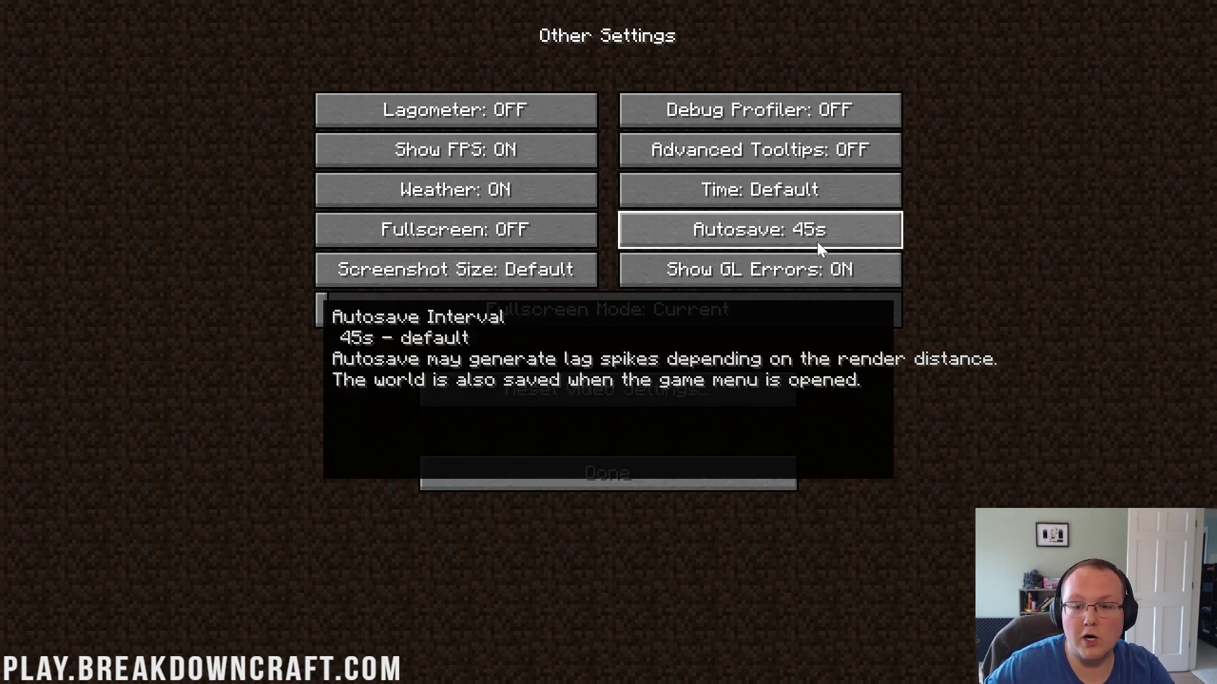
click(816, 241)
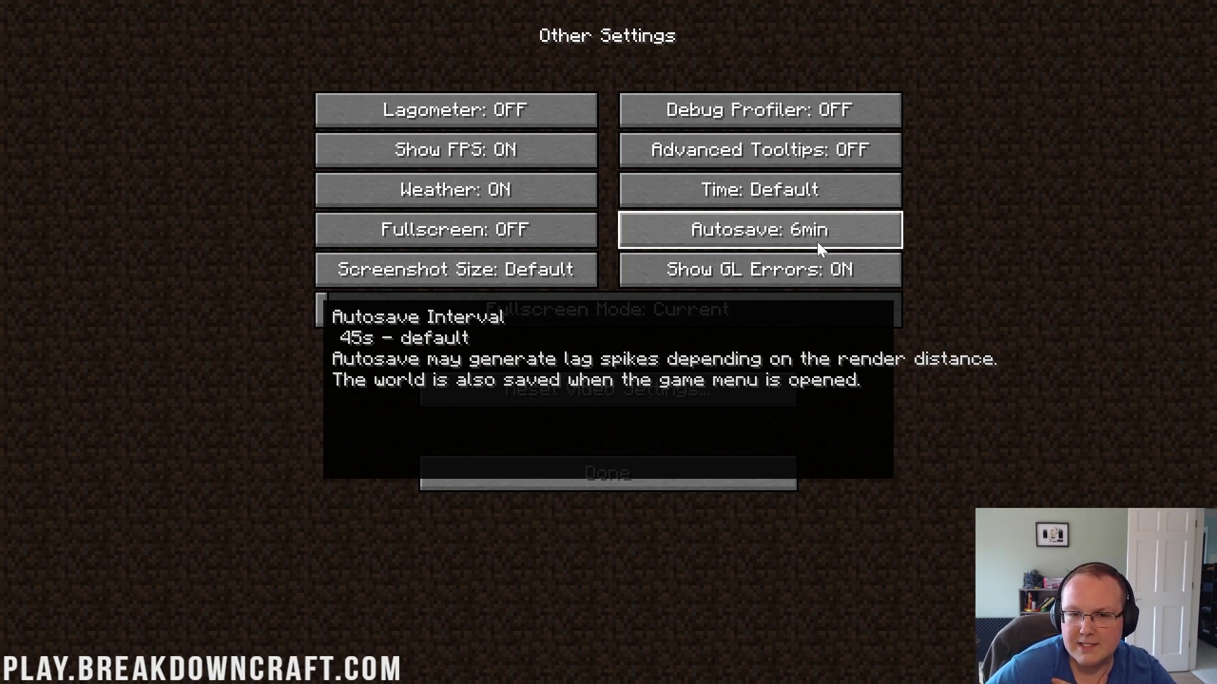
click(818, 242)
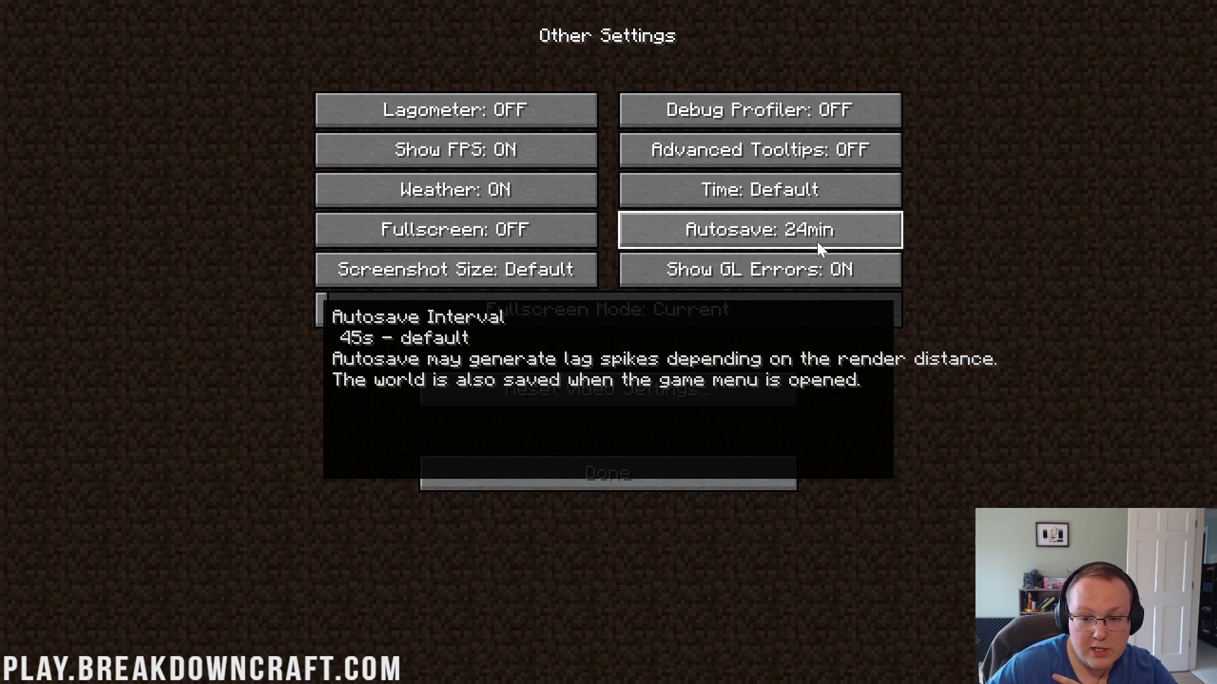
click(818, 243)
click(816, 242)
click(817, 241)
click(816, 242)
click(816, 241)
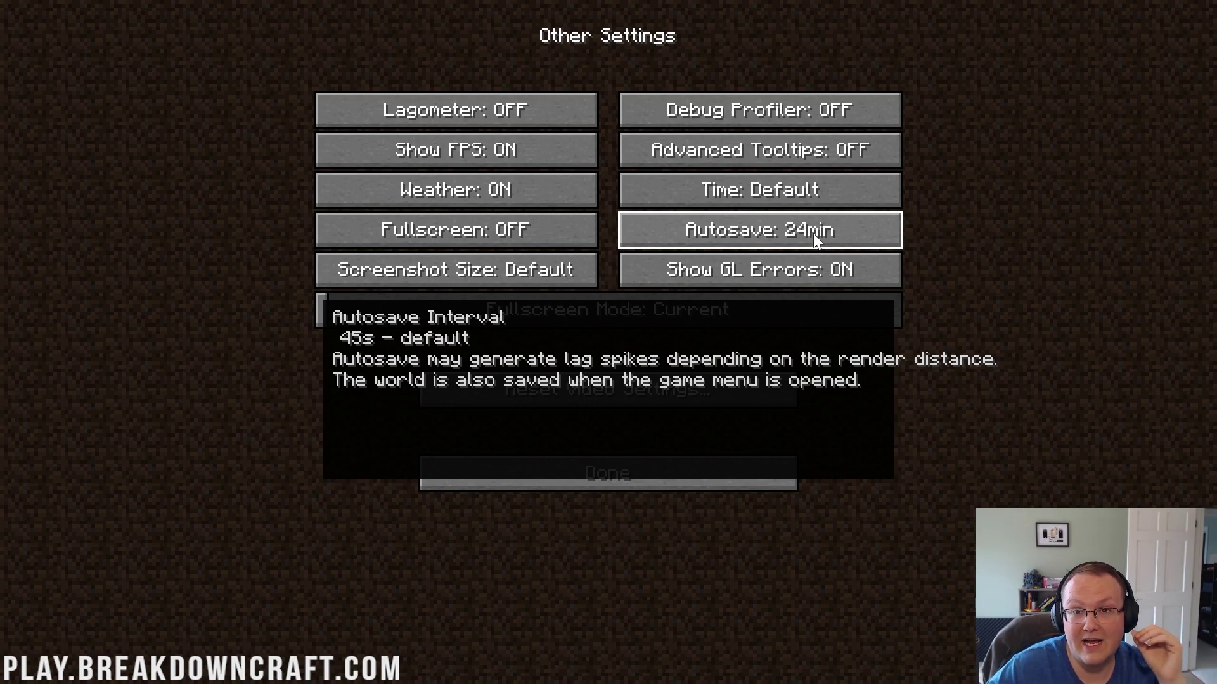
click(814, 236)
click(814, 236)
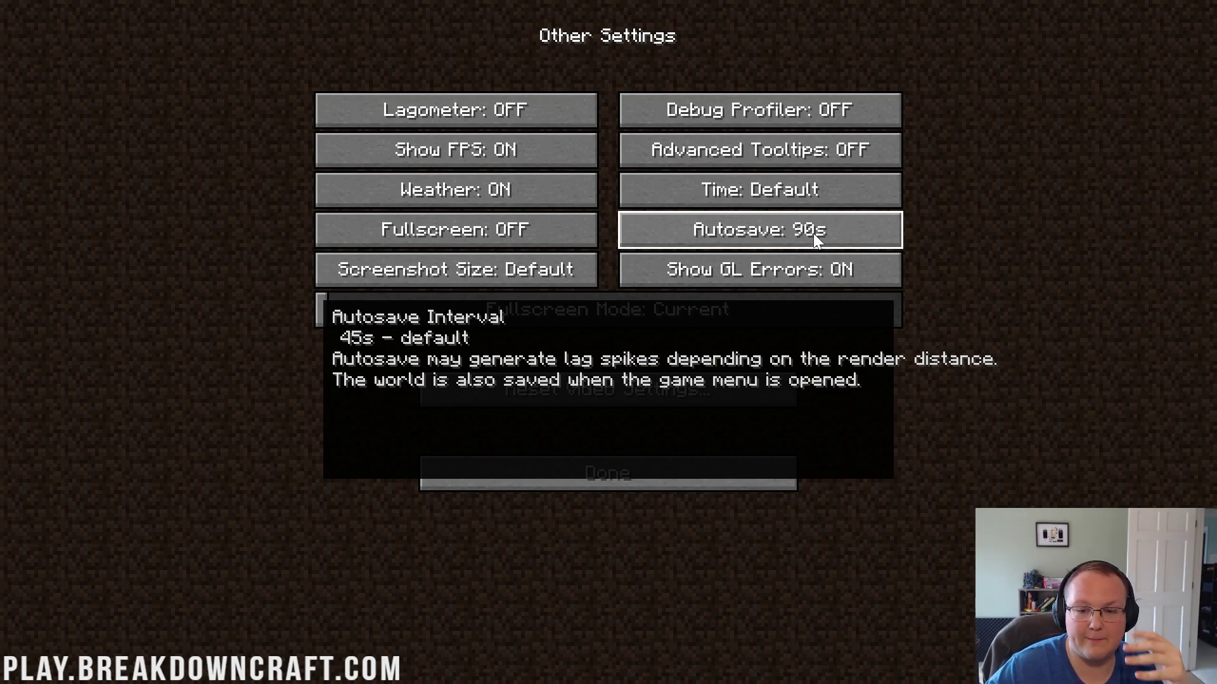
click(813, 236)
click(814, 236)
click(813, 236)
click(814, 235)
click(814, 236)
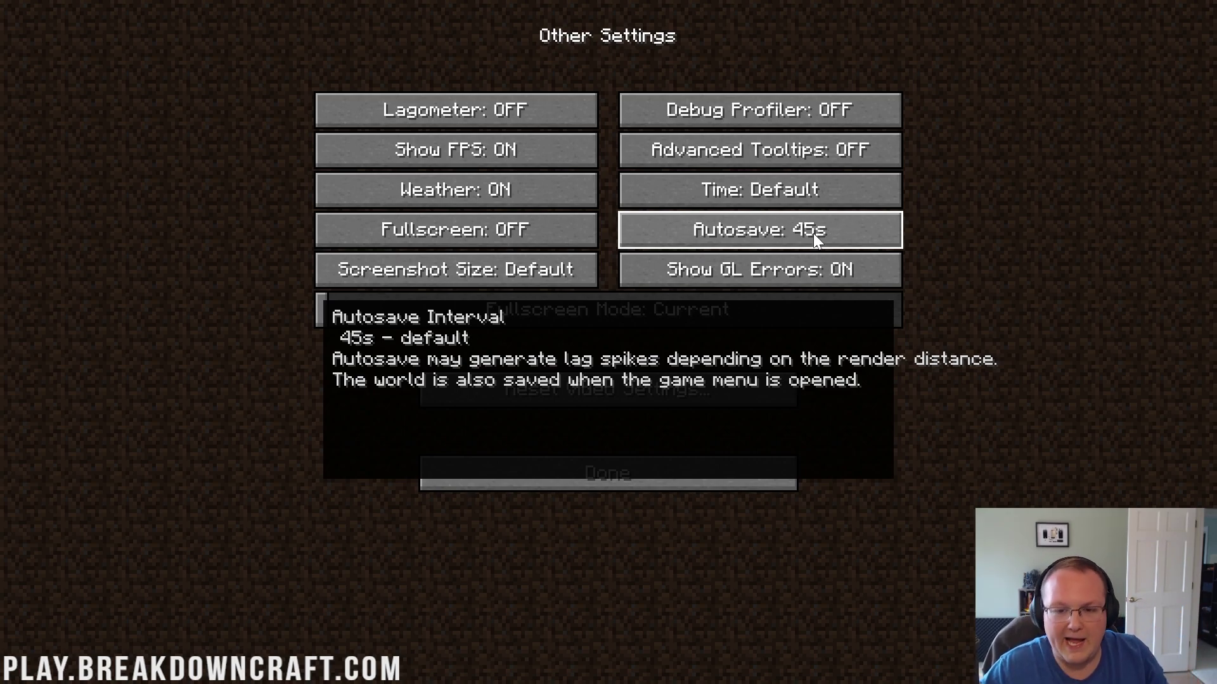
click(779, 240)
click(778, 239)
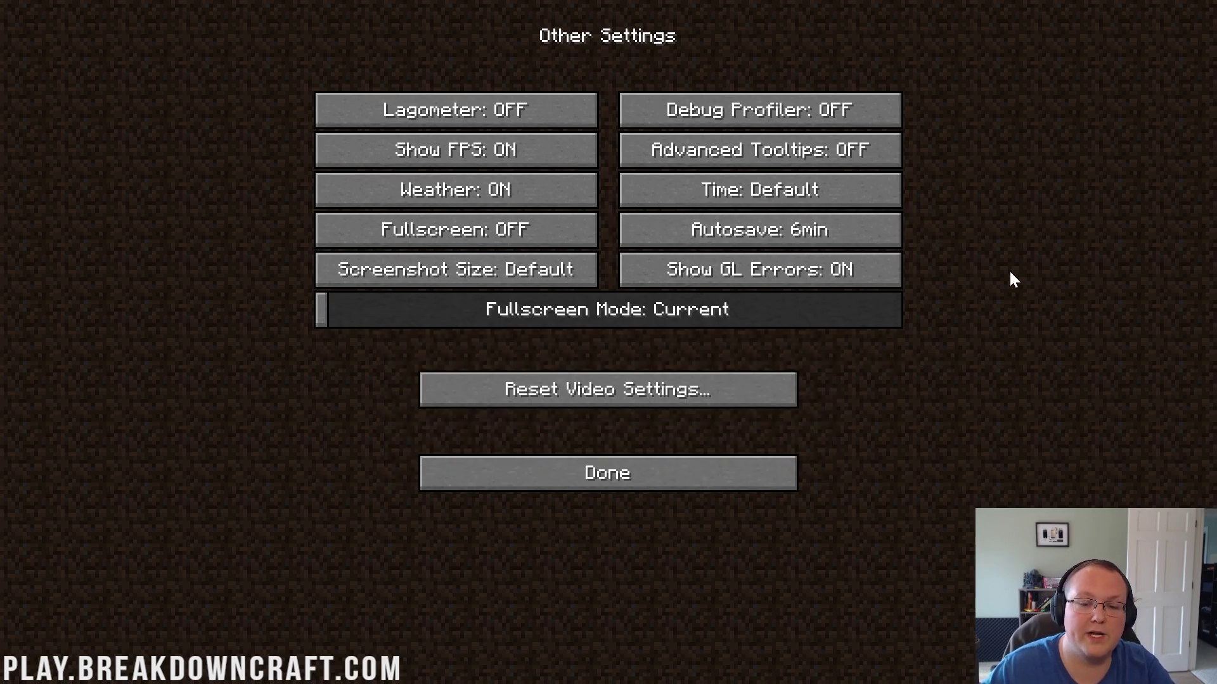
click(622, 476)
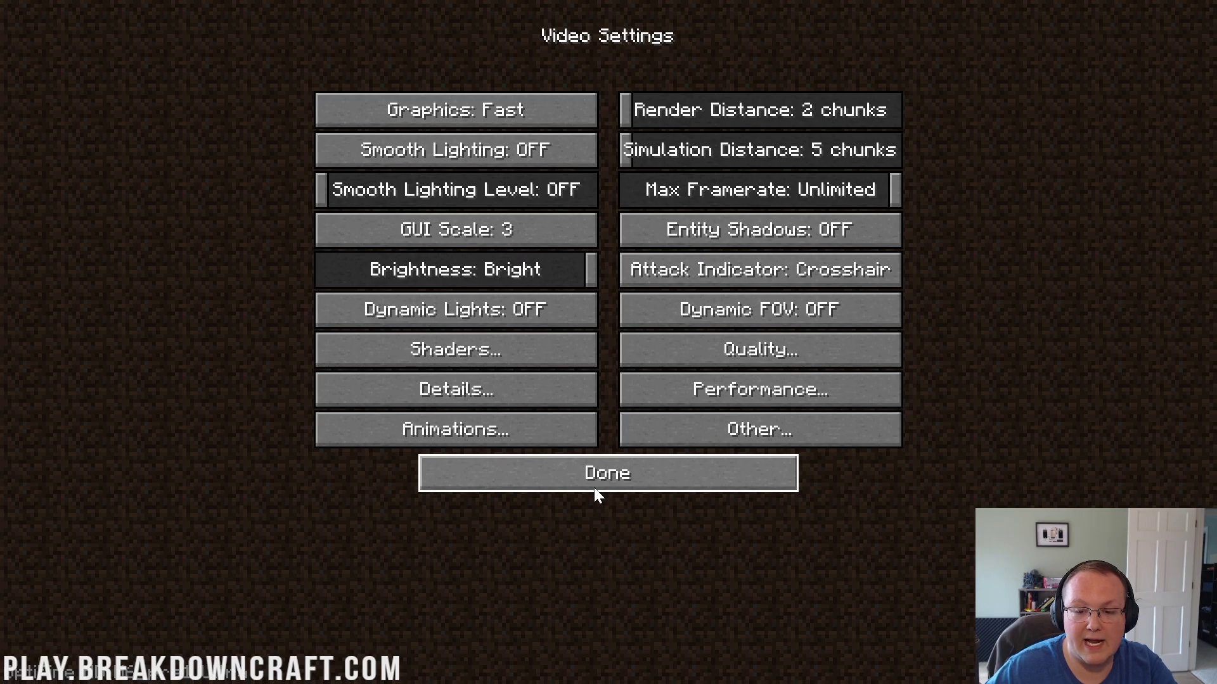
Leave the options and join the multiplayer server Play.BreakdownCraft.com
click(590, 488)
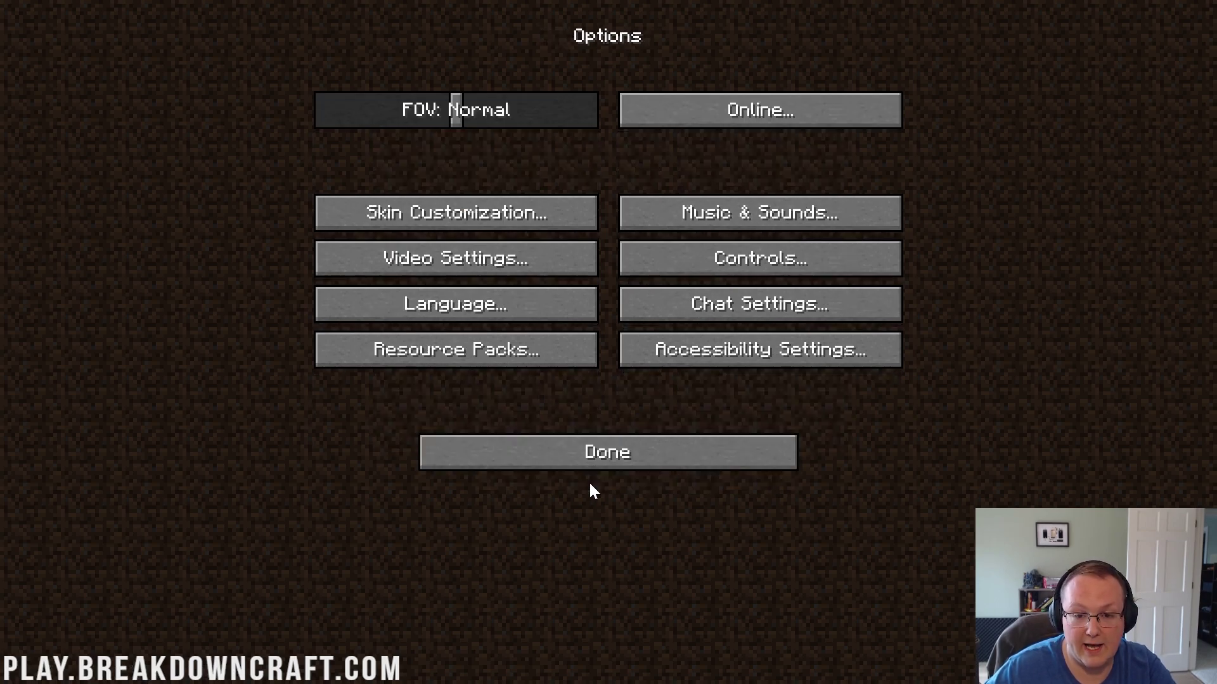
click(591, 448)
click(587, 346)
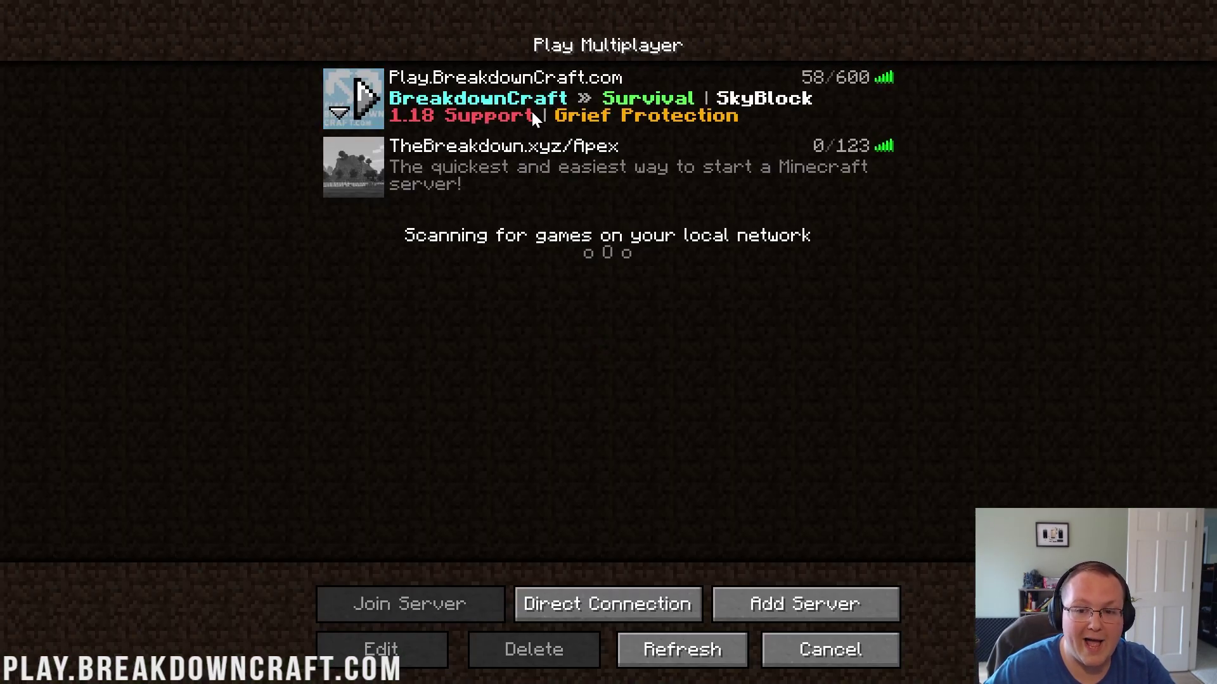
double_click(532, 111)
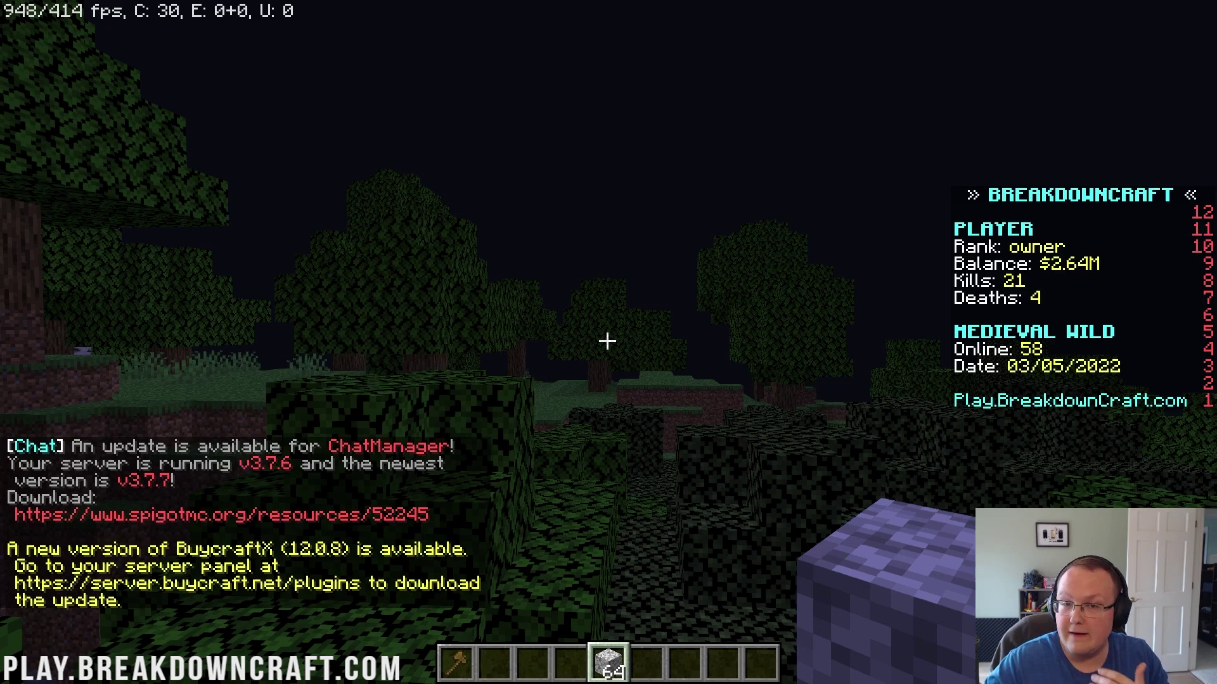
View the server chat, then close it and move forward through the forest to check the FPS counter
key(t)
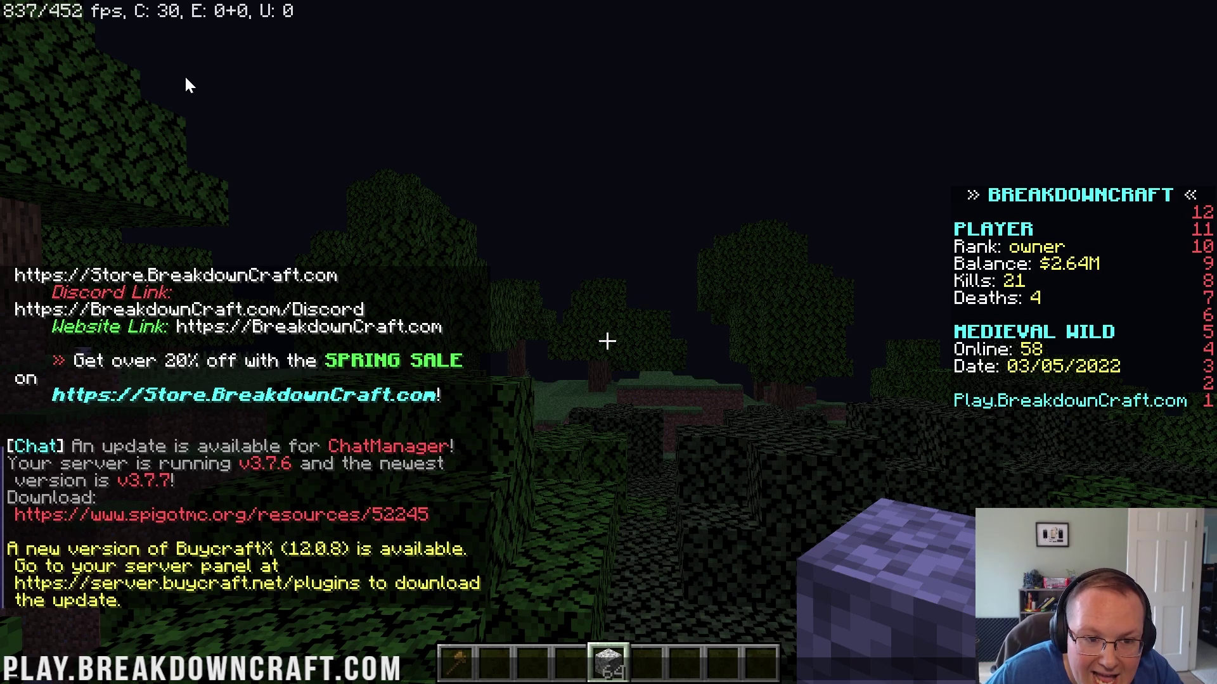
key(Escape)
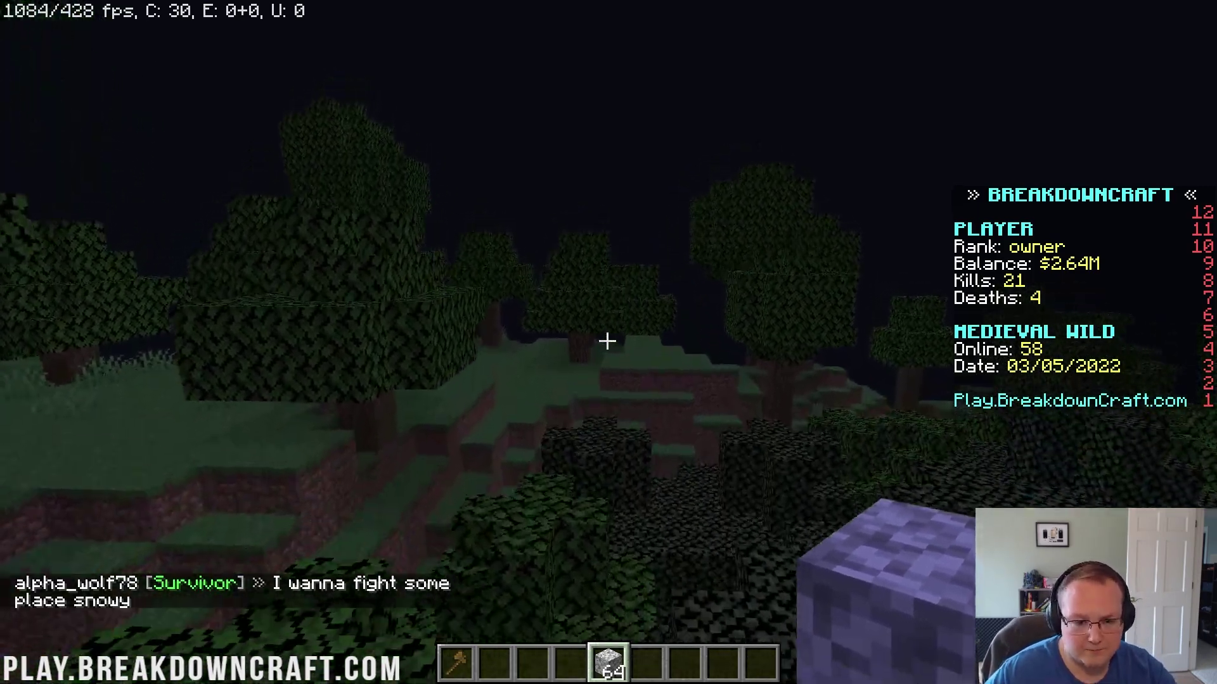
key(w)
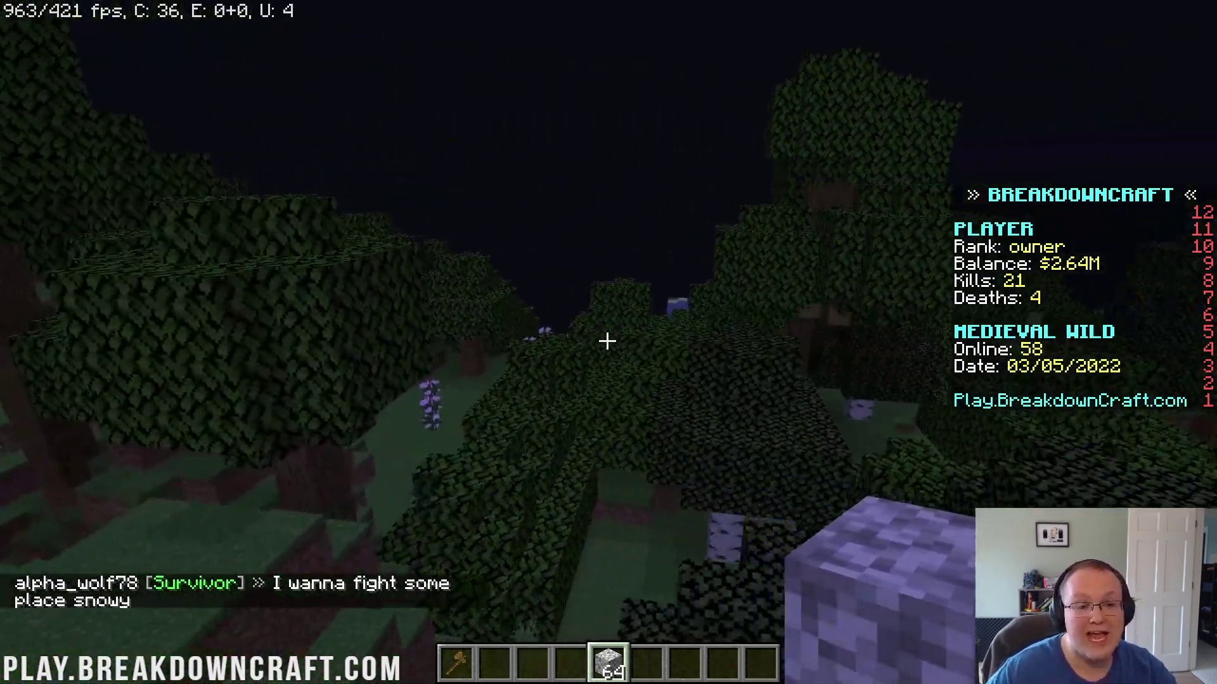
Move over the forest treetops, open the server chat to inspect the FPS counter, and close the chat
key(w)
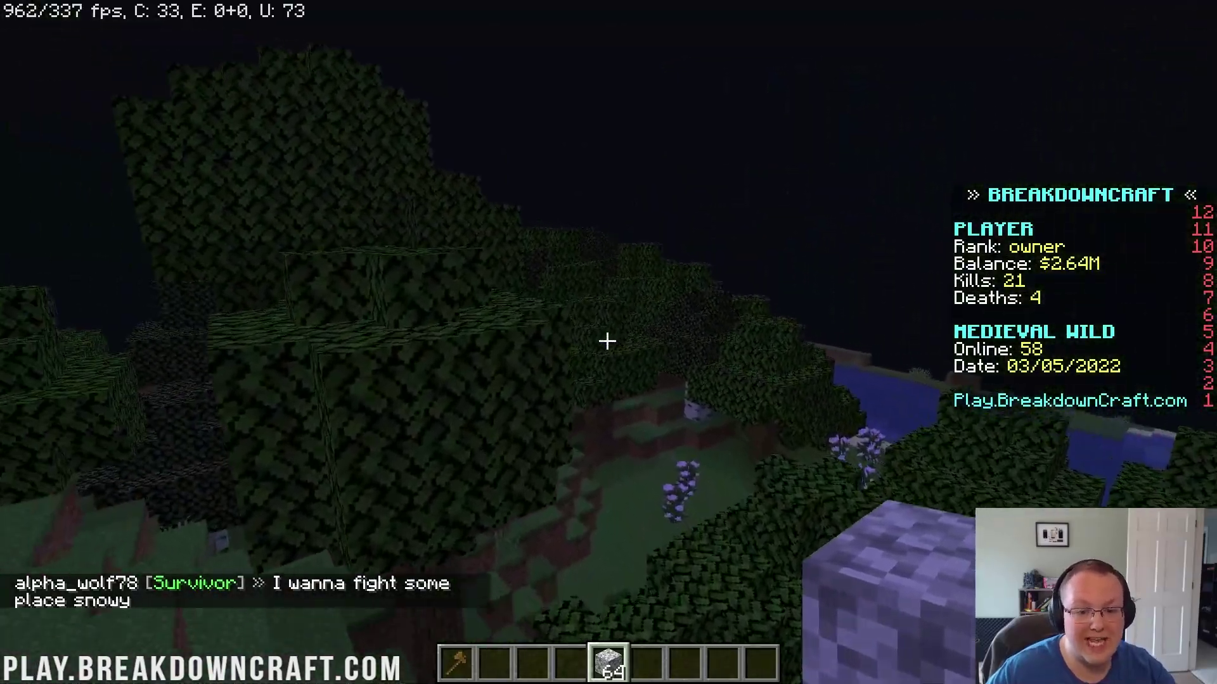
key(w)
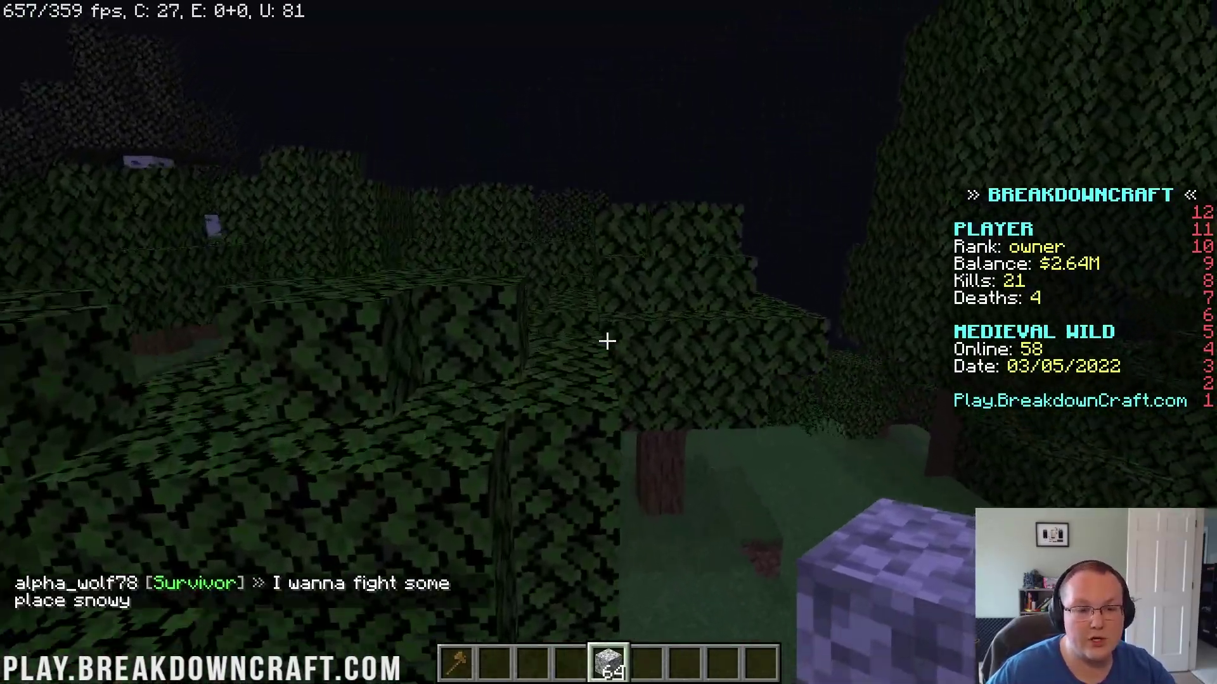
key(w)
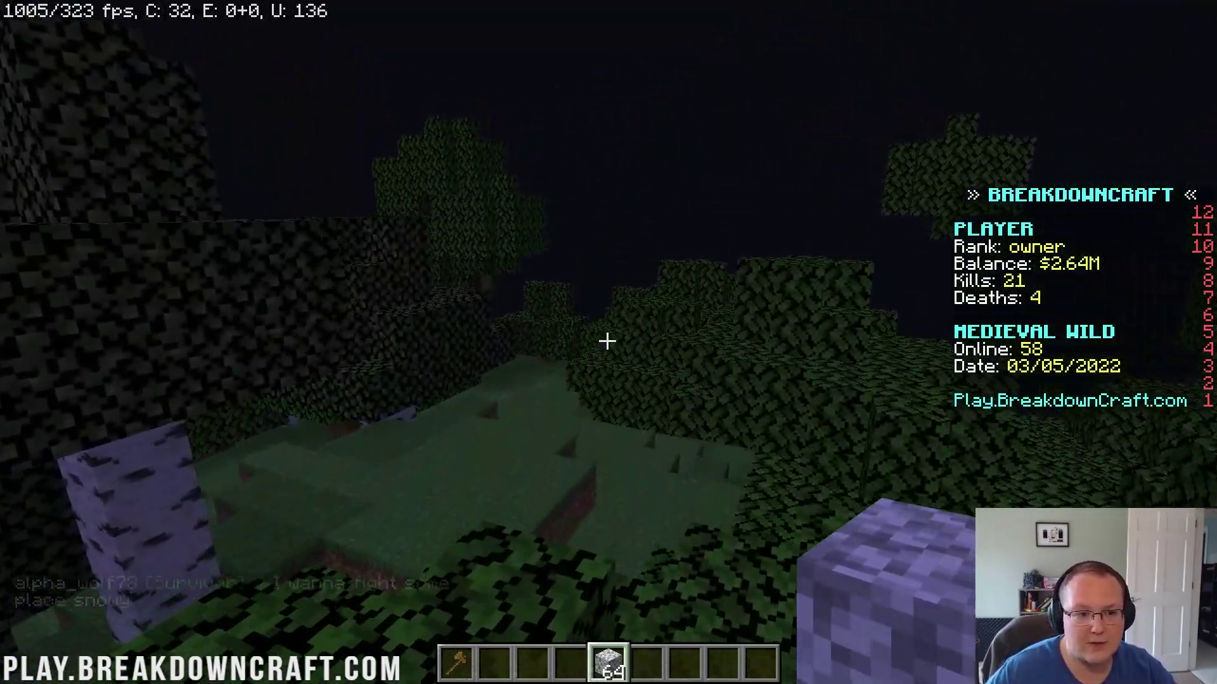
key(w)
key(t)
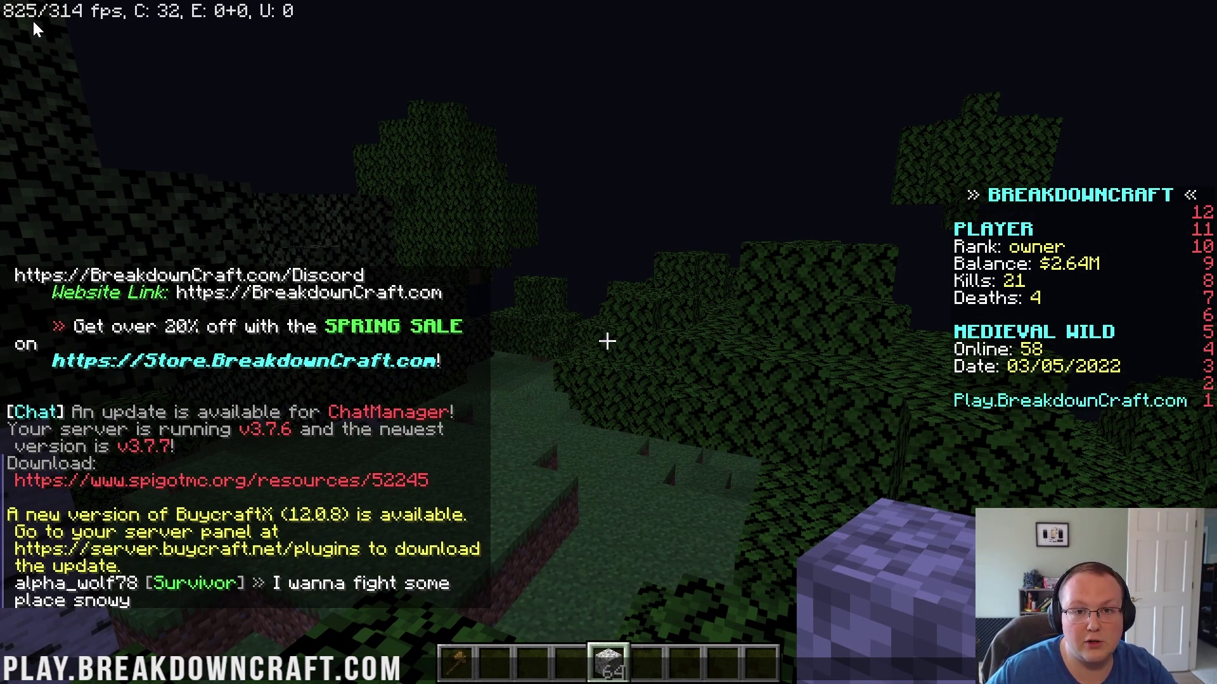
key(Escape)
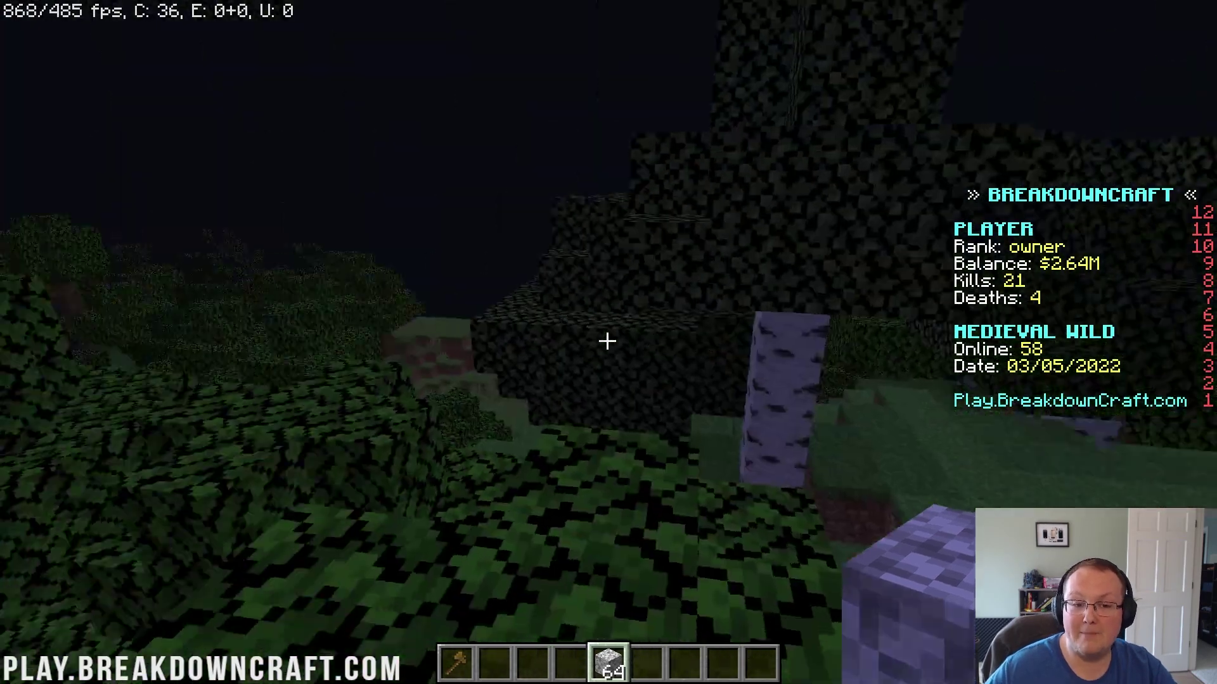
Select the empty second hotbar slot, move along the forest floor, and check the FPS counter with the chat briefly open
key(2)
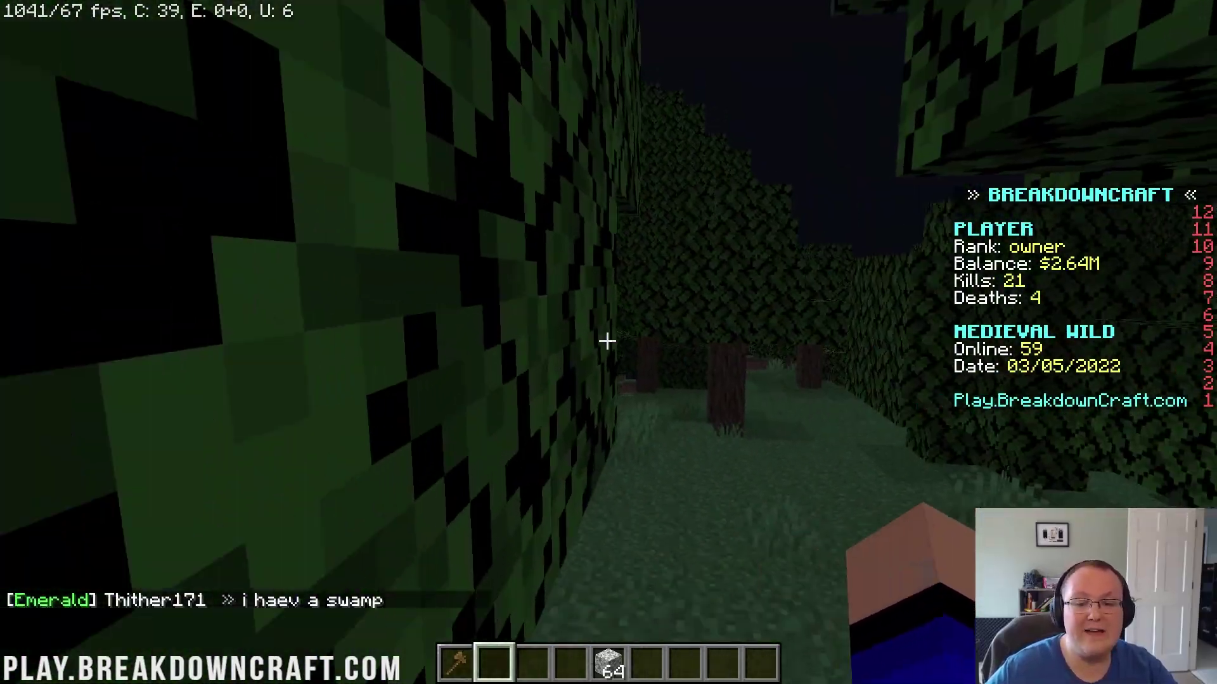
key(w)
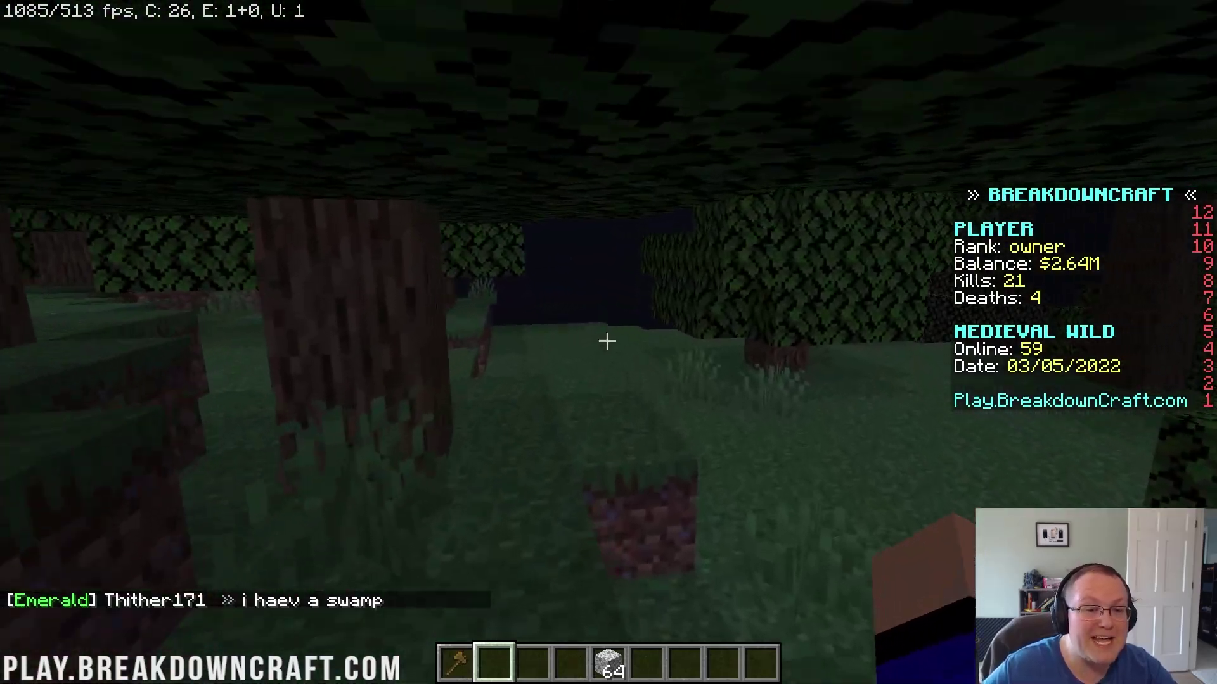
key(t)
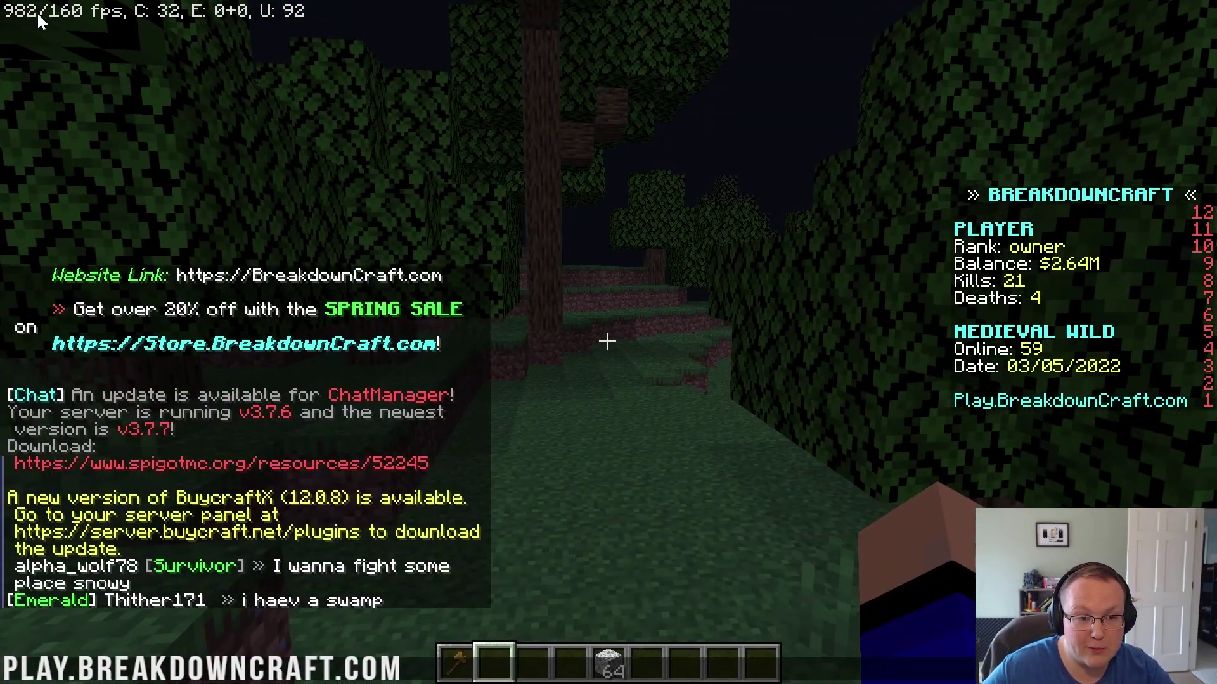
key(Escape)
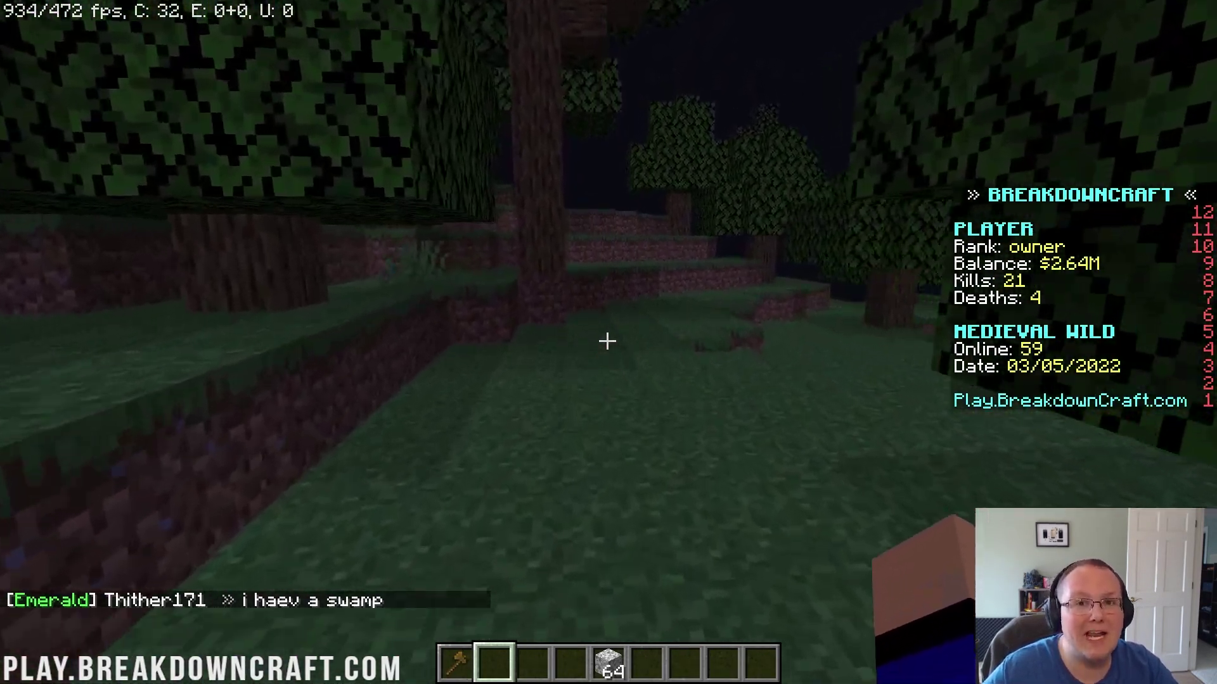
Walk and jump through the forest among the trees, and teleport to the Medieval Wild village area with a chat command
key(w)
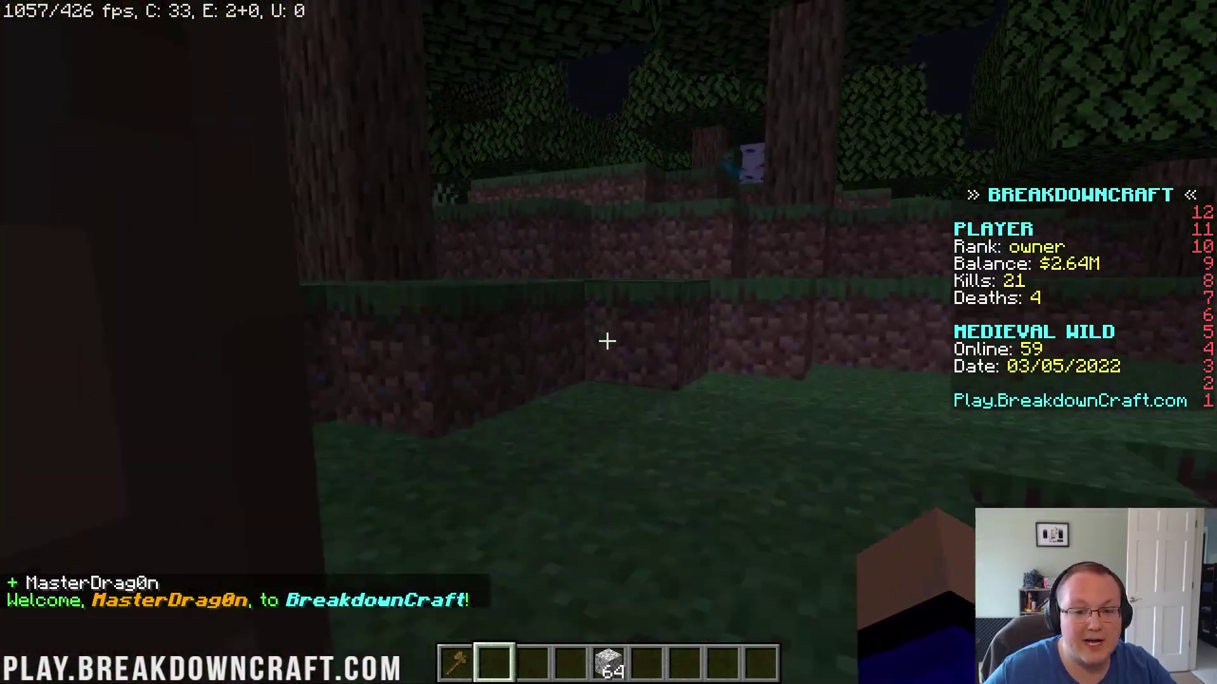
key(space)
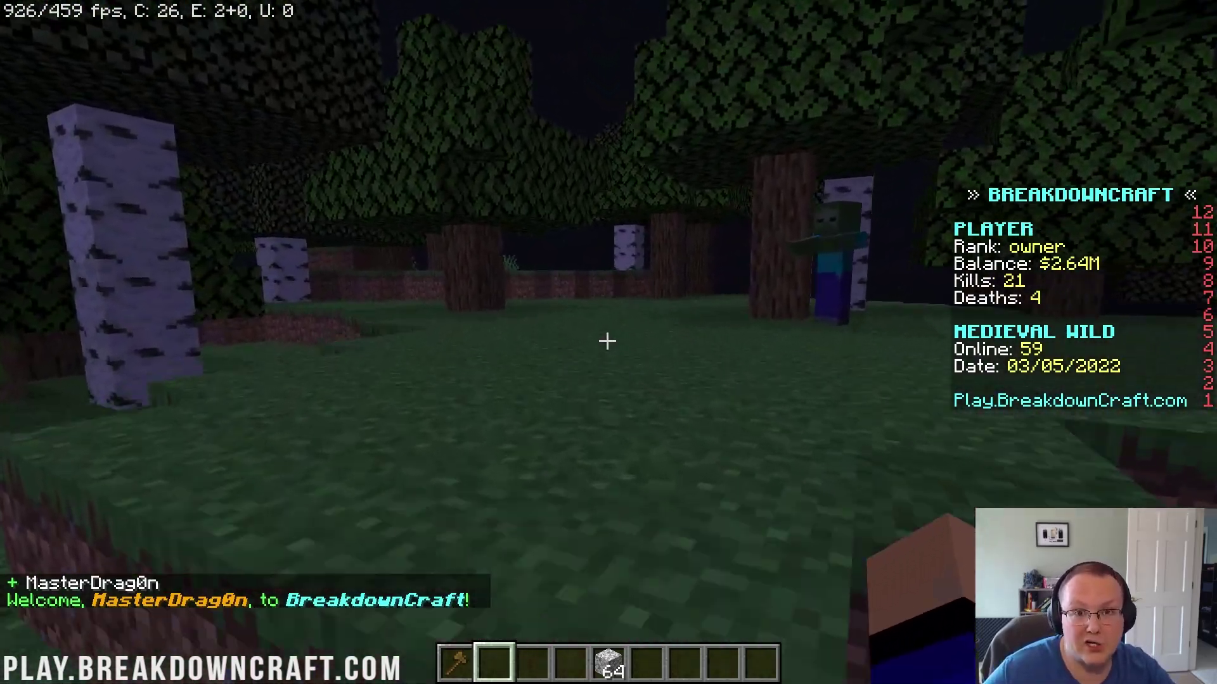
key(w)
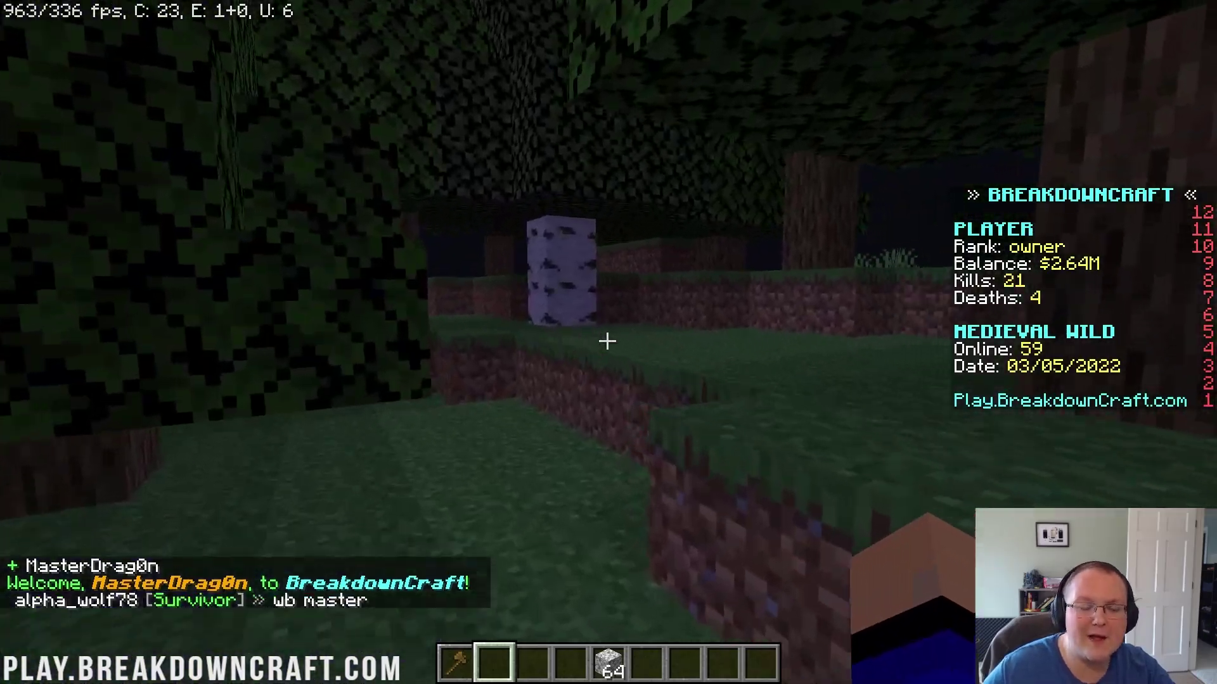
key(w)
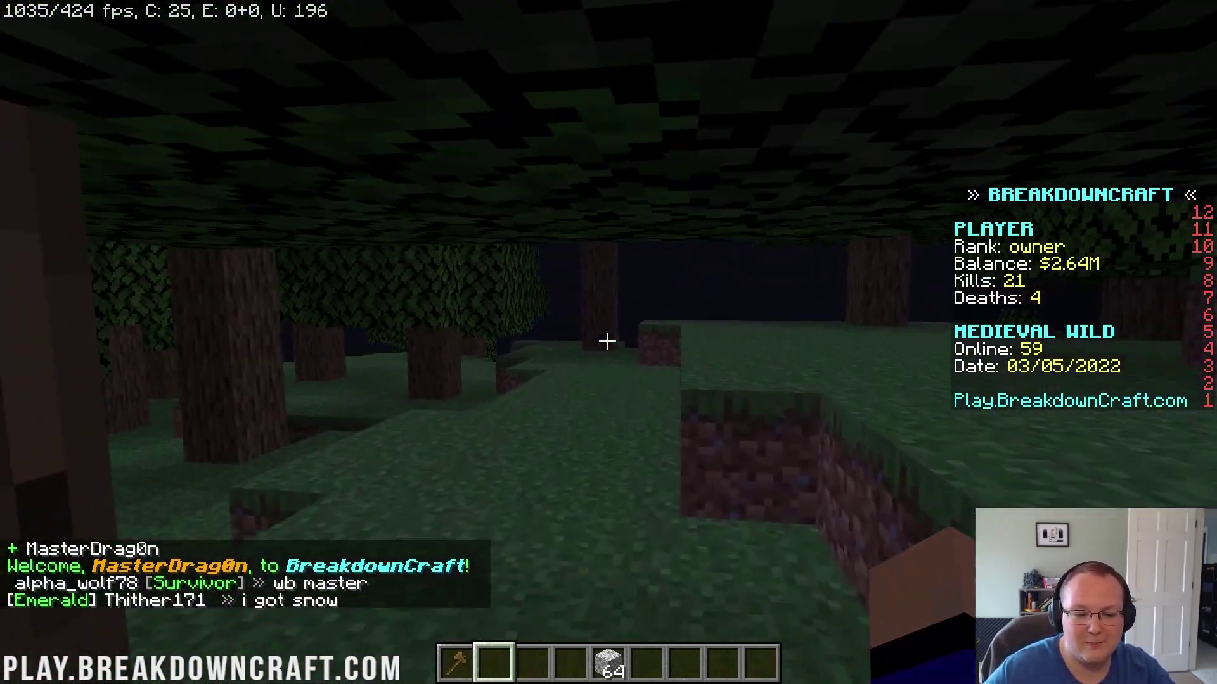
key(w)
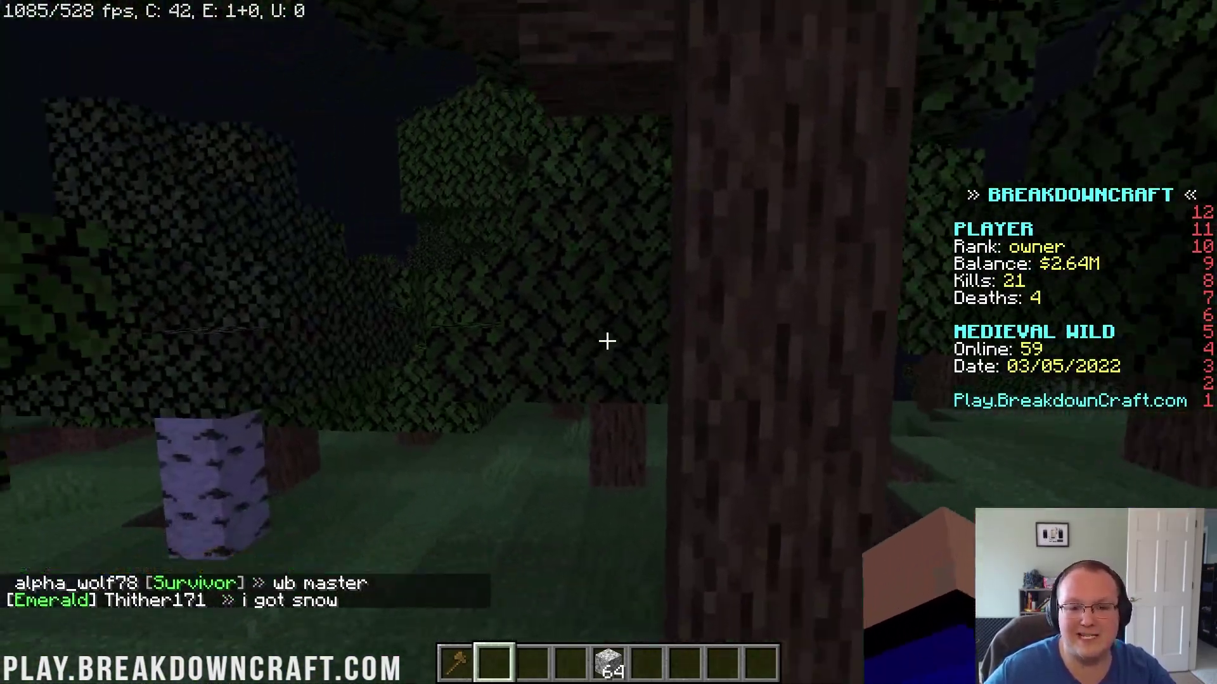
key(w)
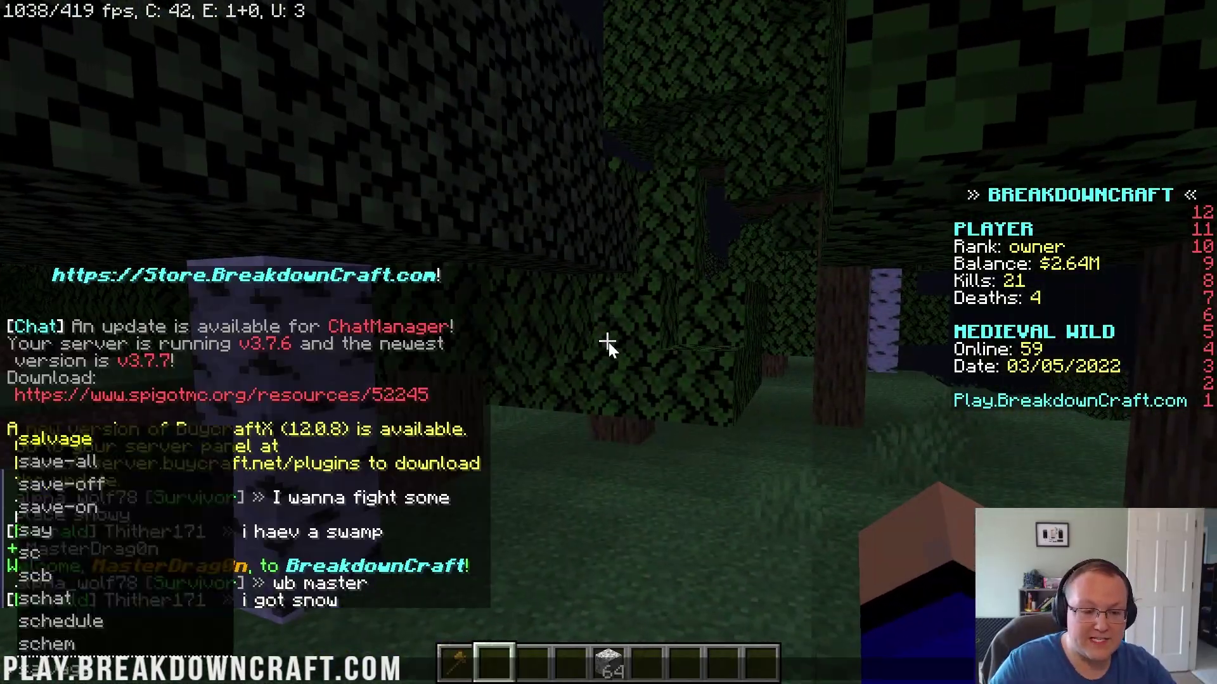
key(Return)
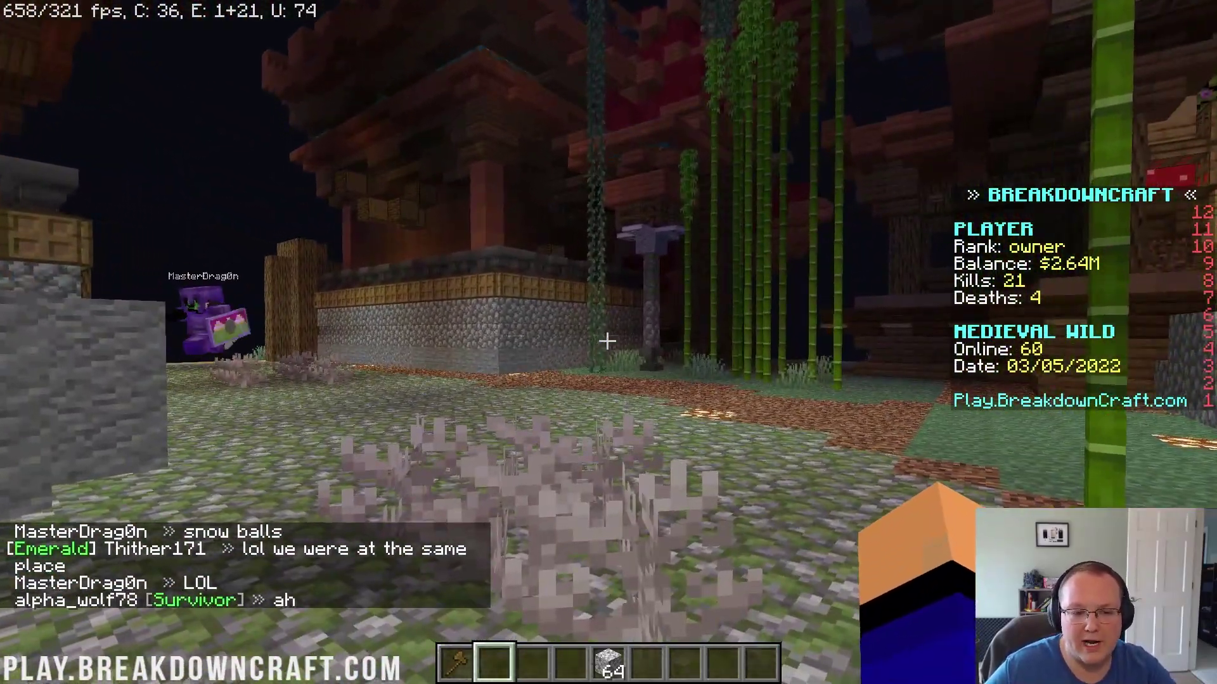
Check the FPS counter with the chat open, close it, and walk around the Medieval Wild village to examine the frame rate
key(t)
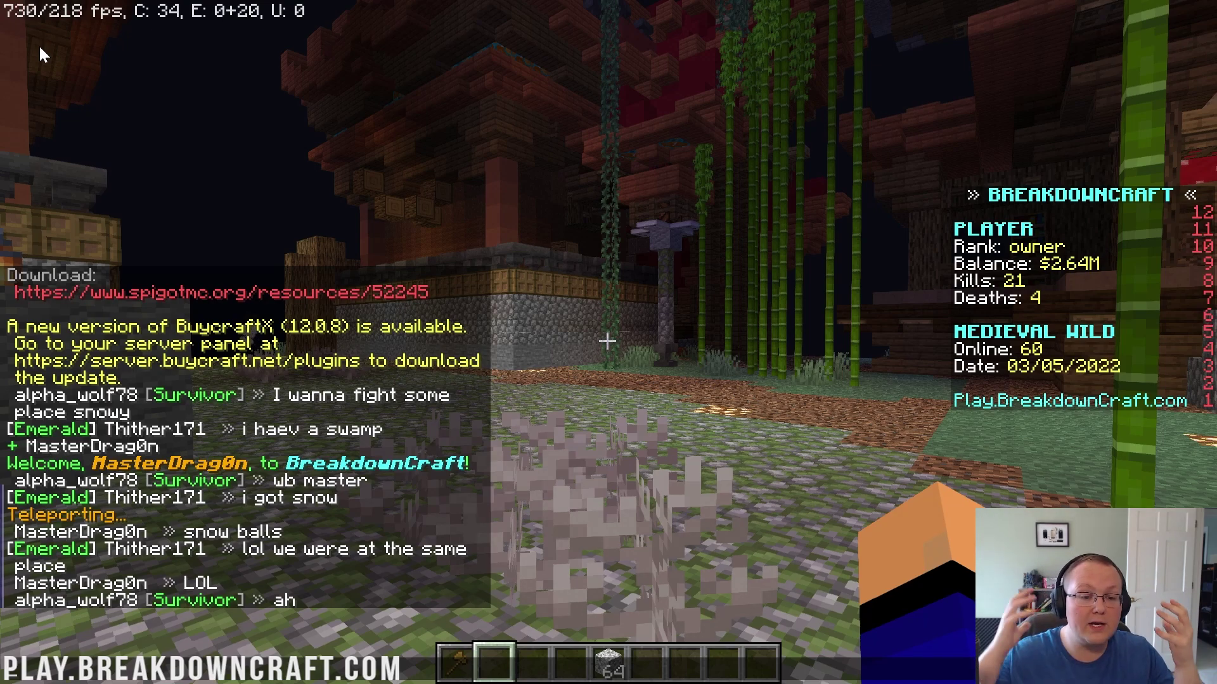
key(Escape)
key(w)
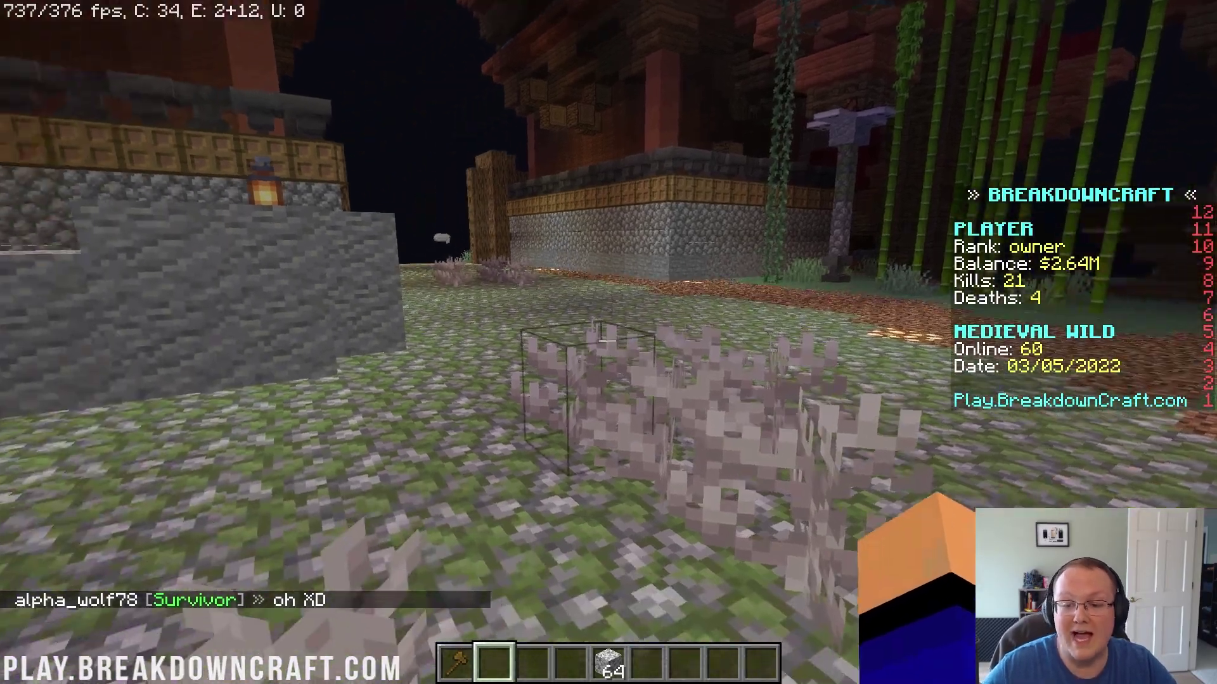
key(w)
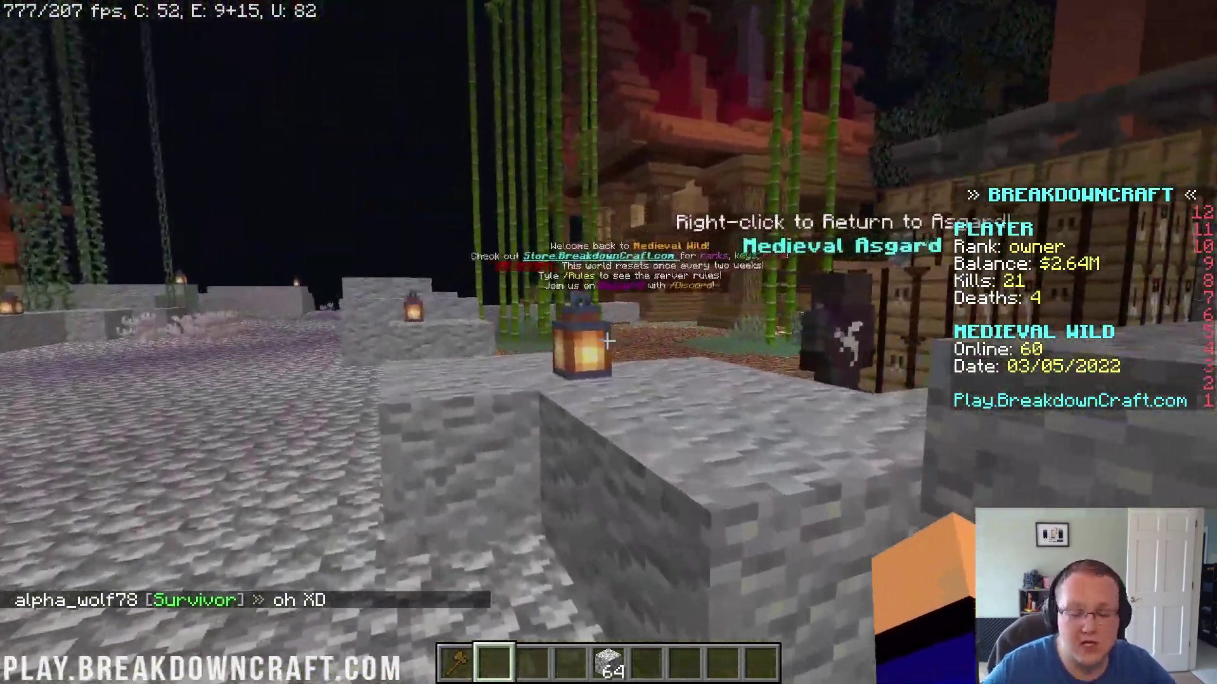
key(w)
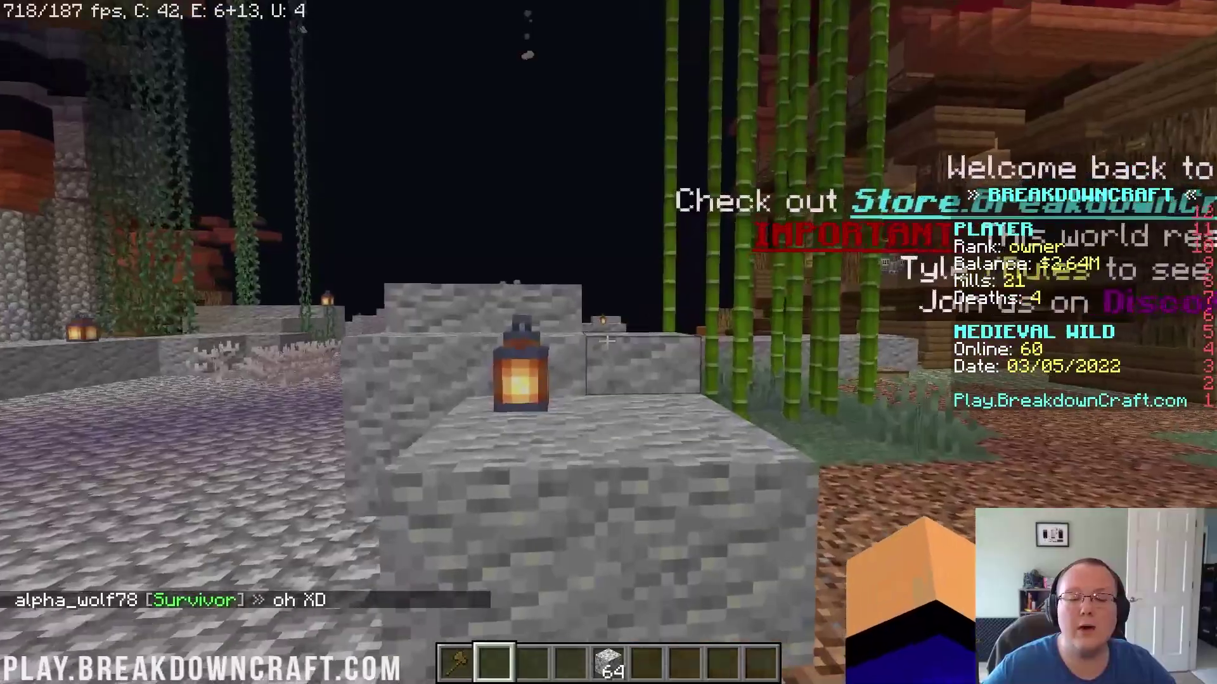
key(w)
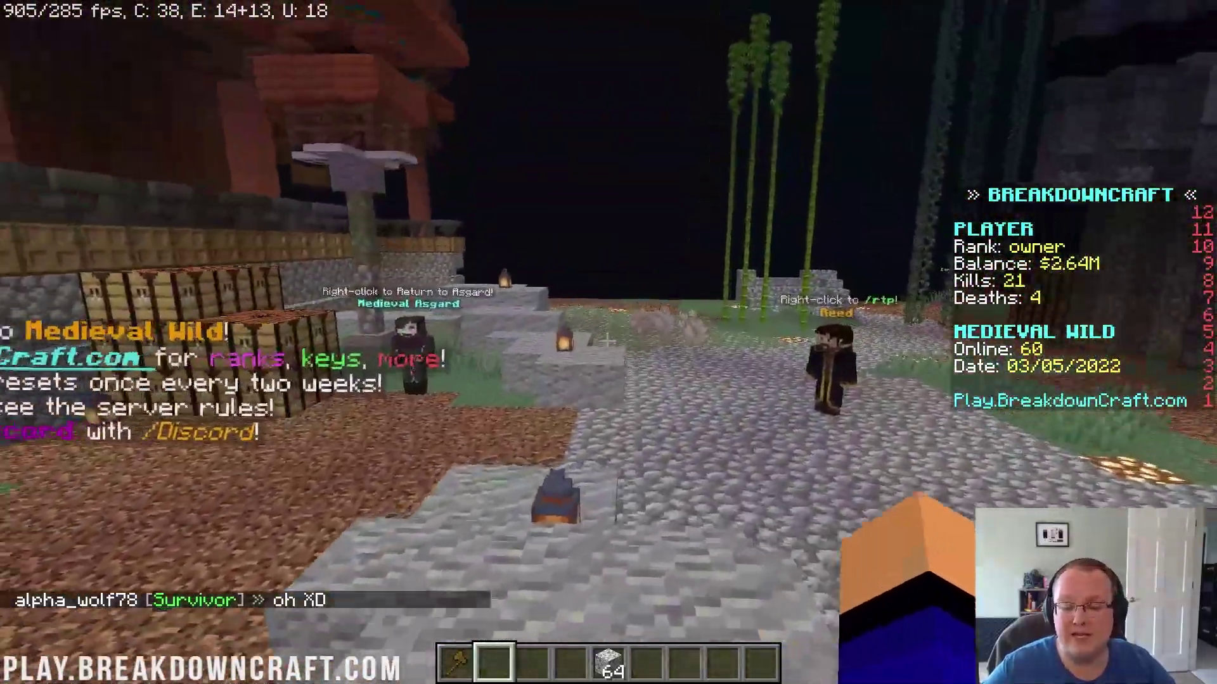
key(w)
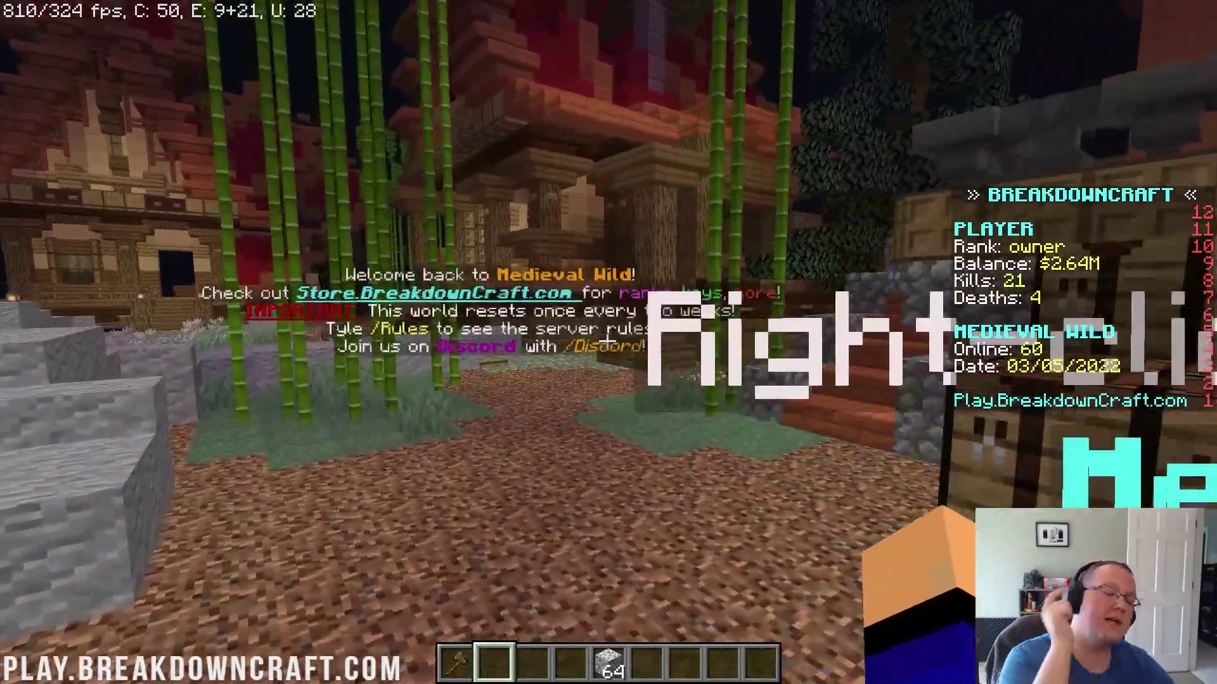
key(w)
key(w)
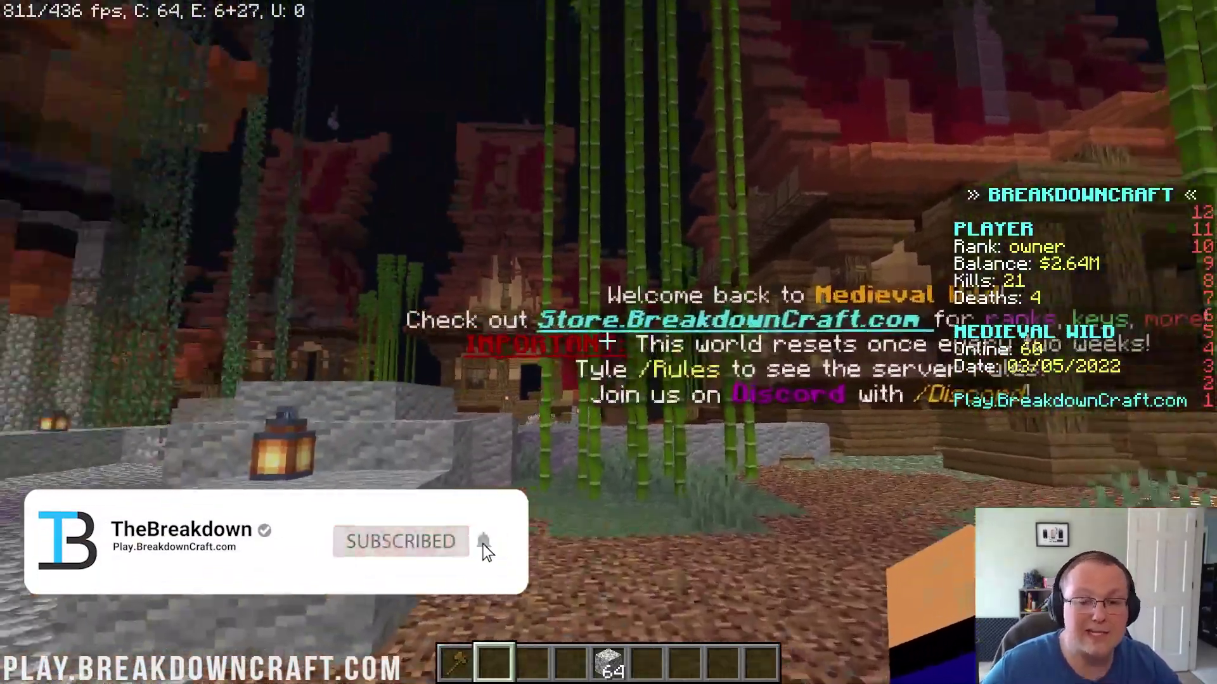